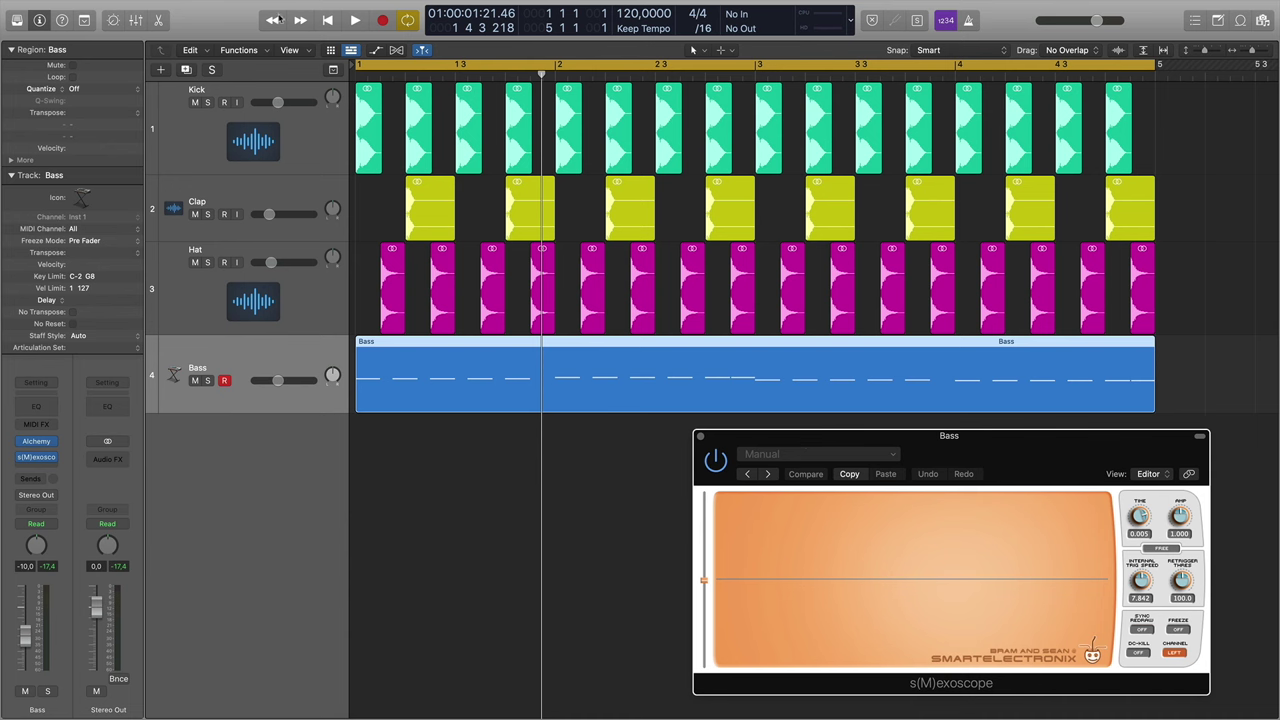
Step: Place the playhead at bar 1, solo the Bass track and move the oscilloscope window slightly aside
click(357, 76)
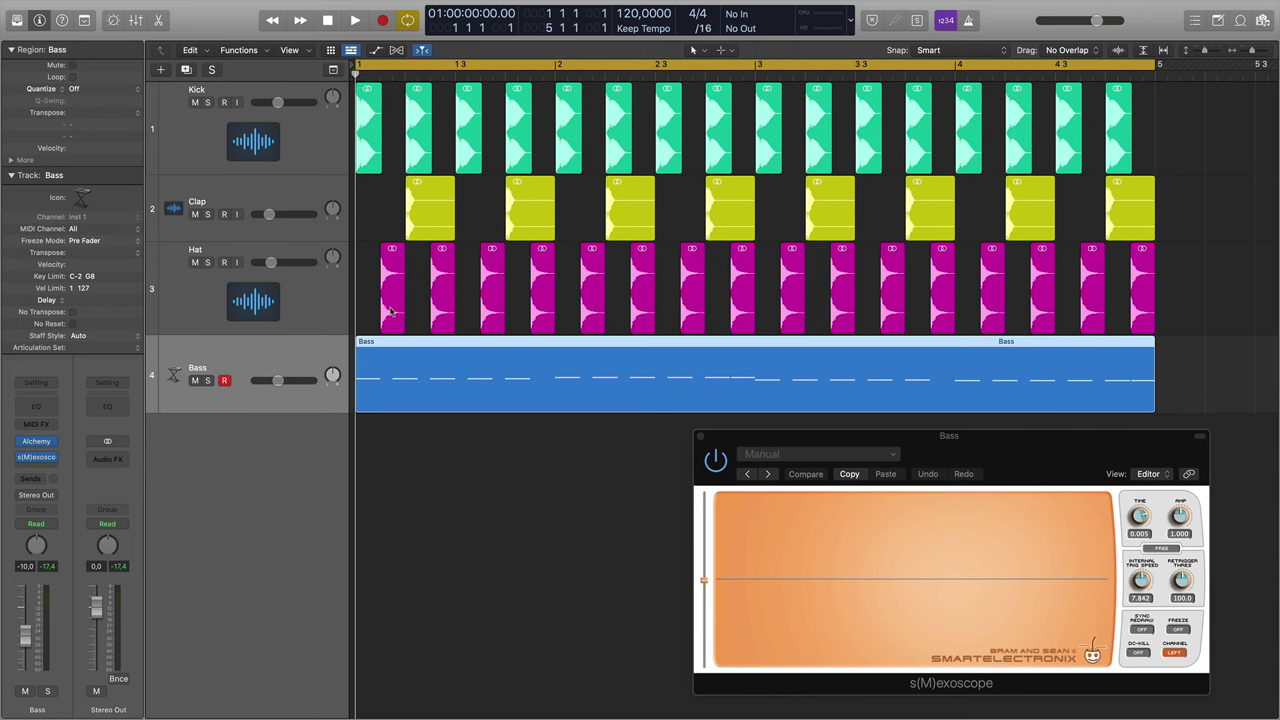
click(207, 382)
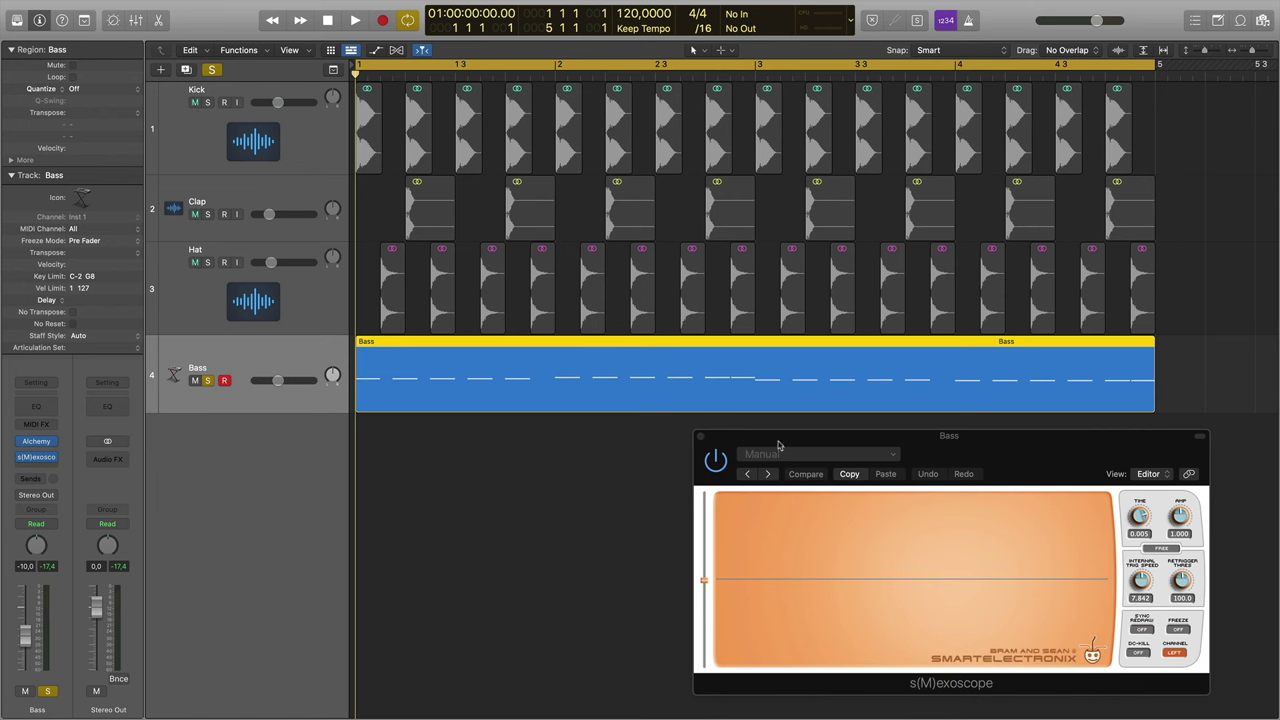
drag(778, 440, 762, 429)
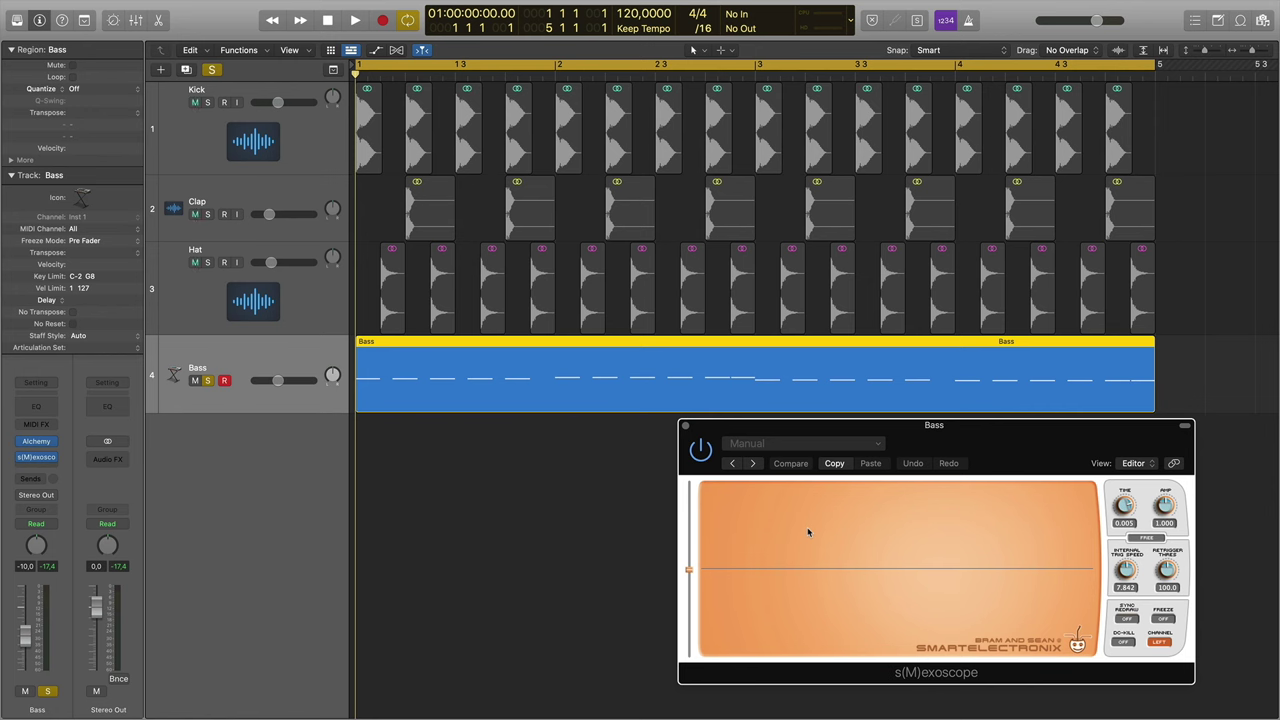
Step: Examine the kick, clap and hat waveforms up close at the start of the arrangement
click(551, 521)
key(super+Right)
key(super+Right)
key(super+Right)
key(super+Right)
key(super+Right)
key(super+Right)
key(super+Right)
key(super+Right)
key(super+Right)
key(super+Right)
key(super+Right)
key(super+Right)
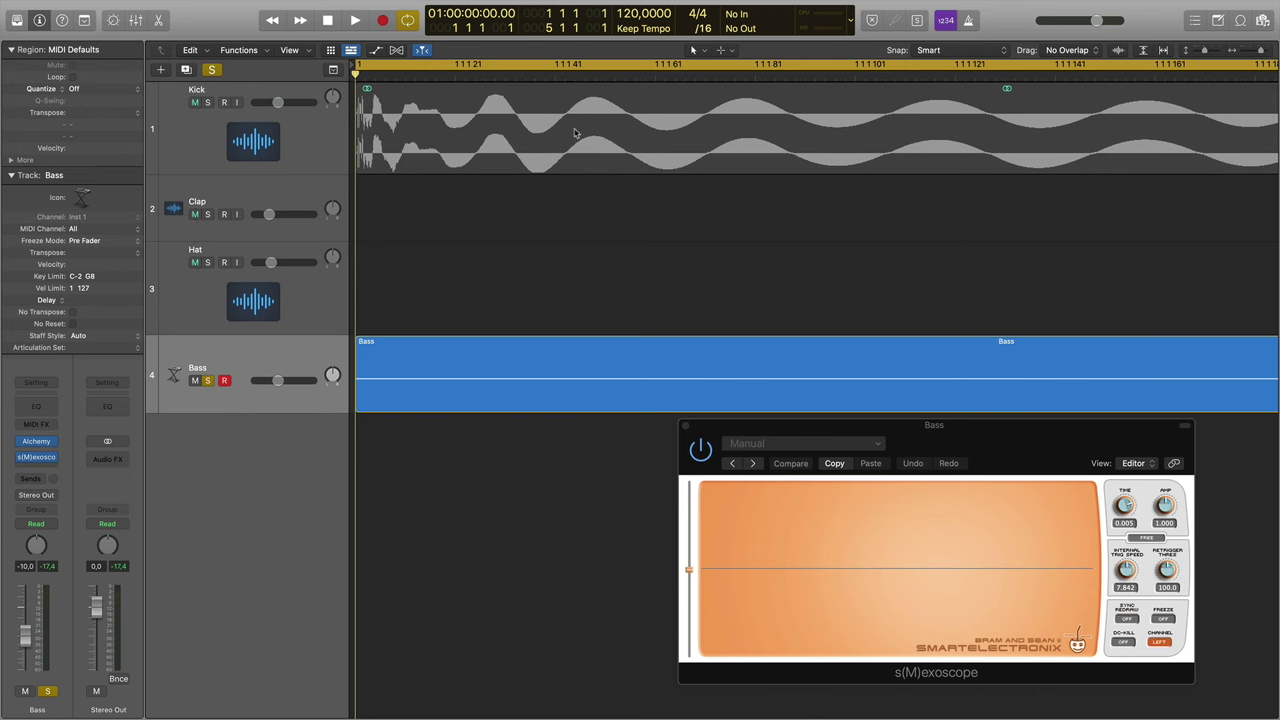
key(super+Left)
key(super+Left)
key(super+Left)
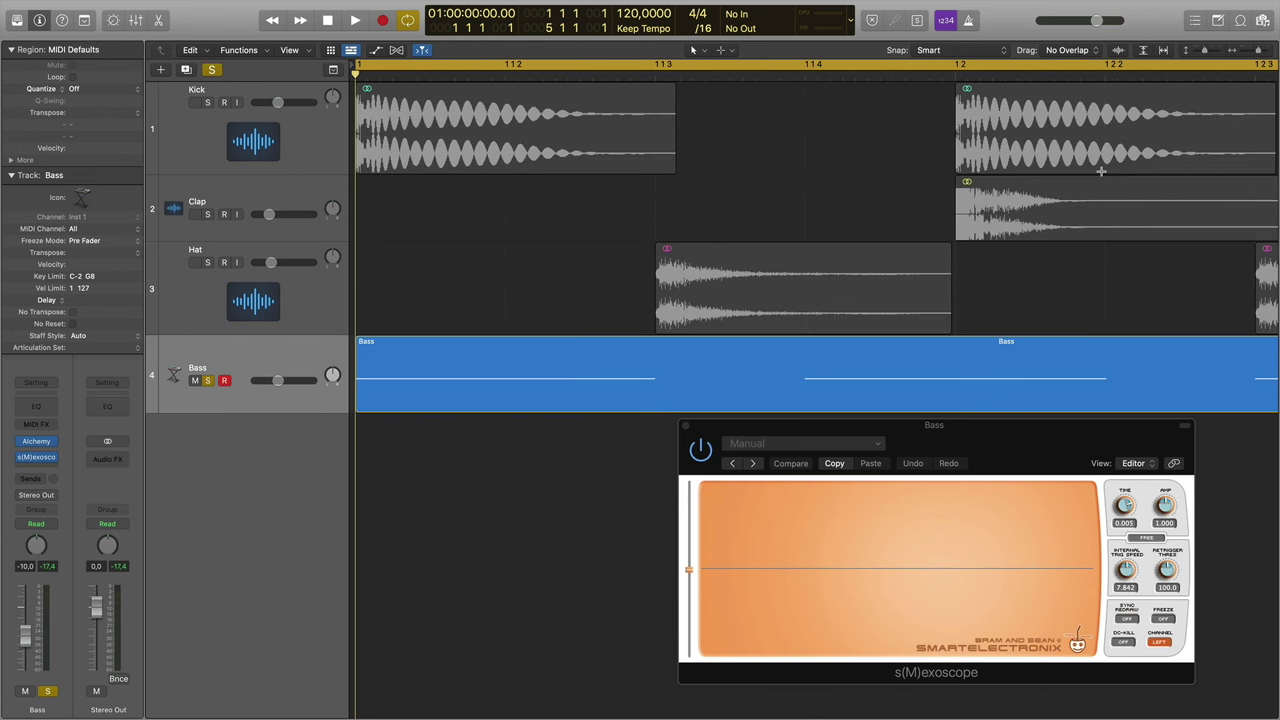
key(super+Left)
key(super+Left)
key(super+Left)
key(super+Left)
key(super+Left)
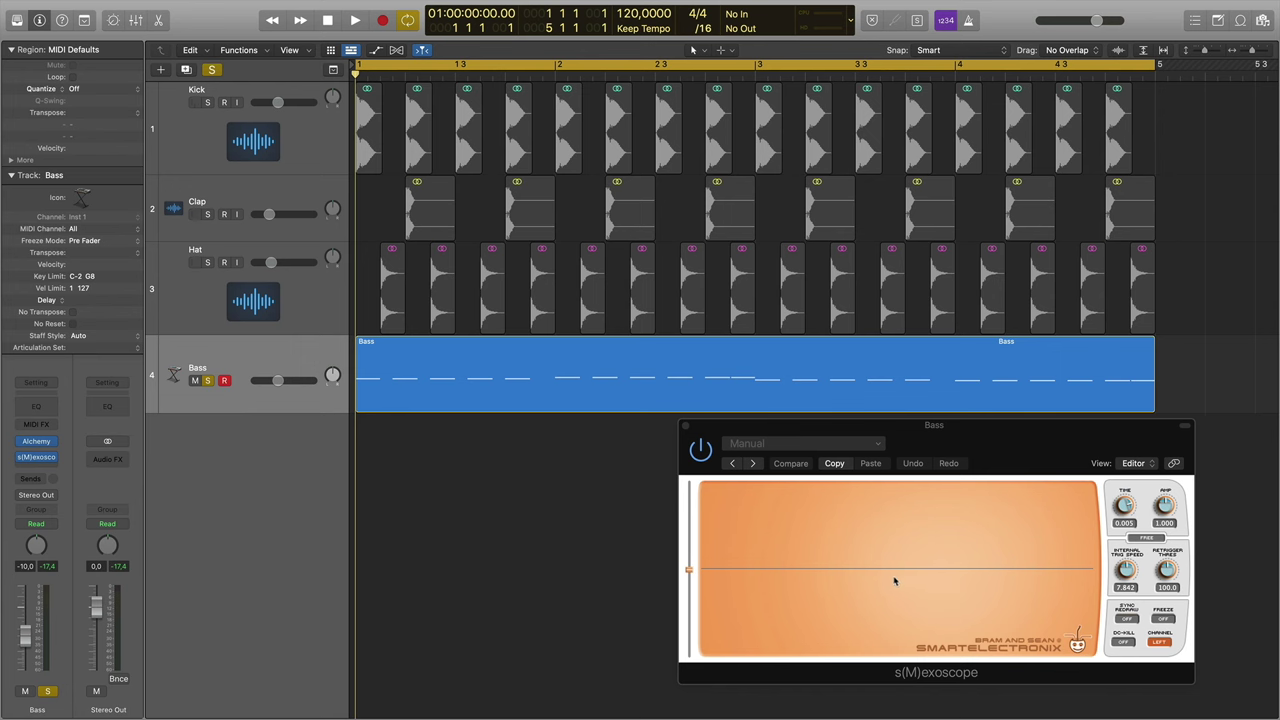
Step: Play the soloed bass and freeze the oscilloscope display to inspect the shape of its notes
key(space)
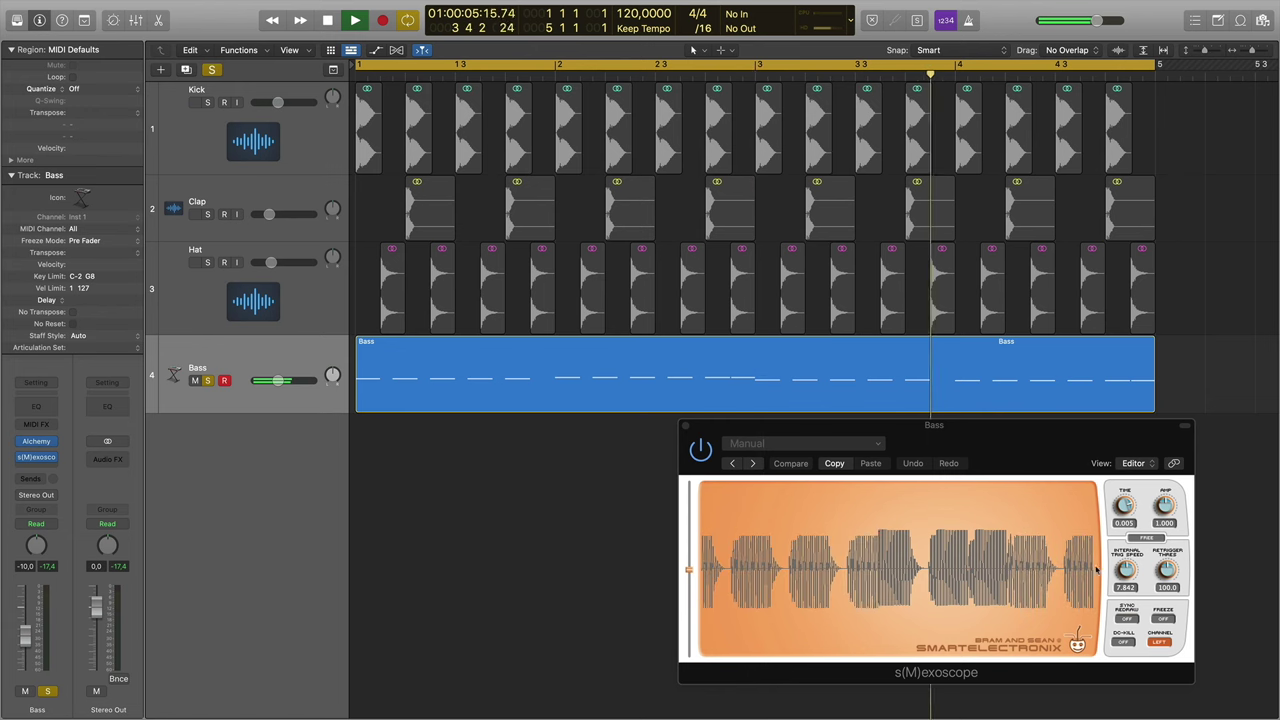
key(space)
click(1162, 619)
click(1162, 619)
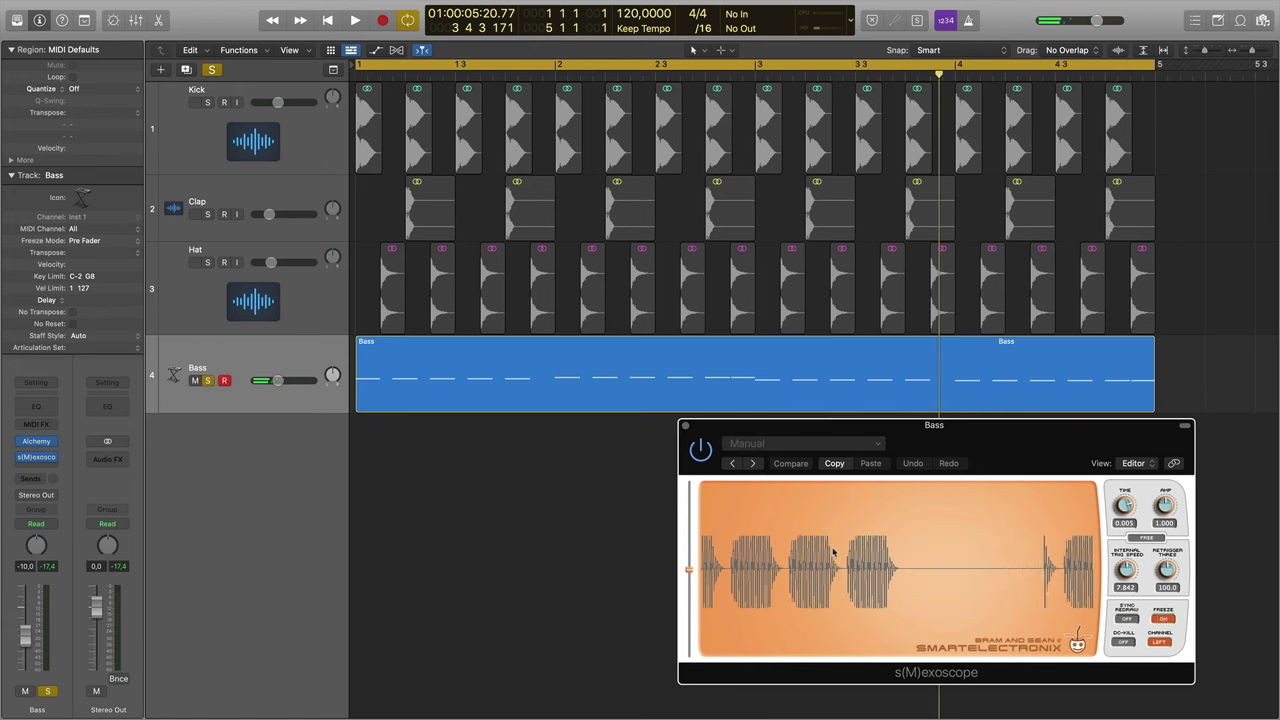
click(794, 544)
mouse_move(795, 541)
mouse_down()
mouse_move(796, 503)
mouse_move(802, 607)
mouse_move(797, 538)
mouse_move(824, 538)
mouse_move(805, 538)
mouse_up()
click(1162, 618)
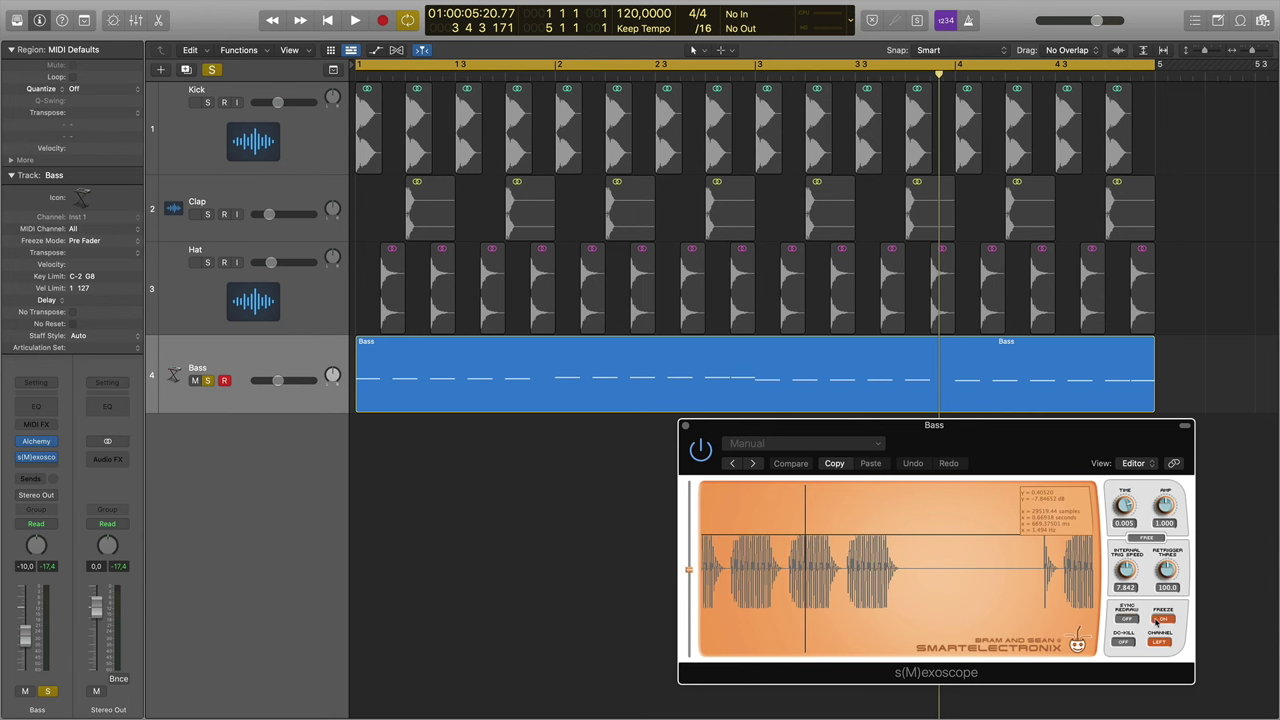
Step: Set the oscilloscope's Time to 0.014 while auditioning the bass
mouse_move(1129, 506)
mouse_down()
mouse_move(1127, 543)
mouse_move(1123, 506)
mouse_up()
key(space)
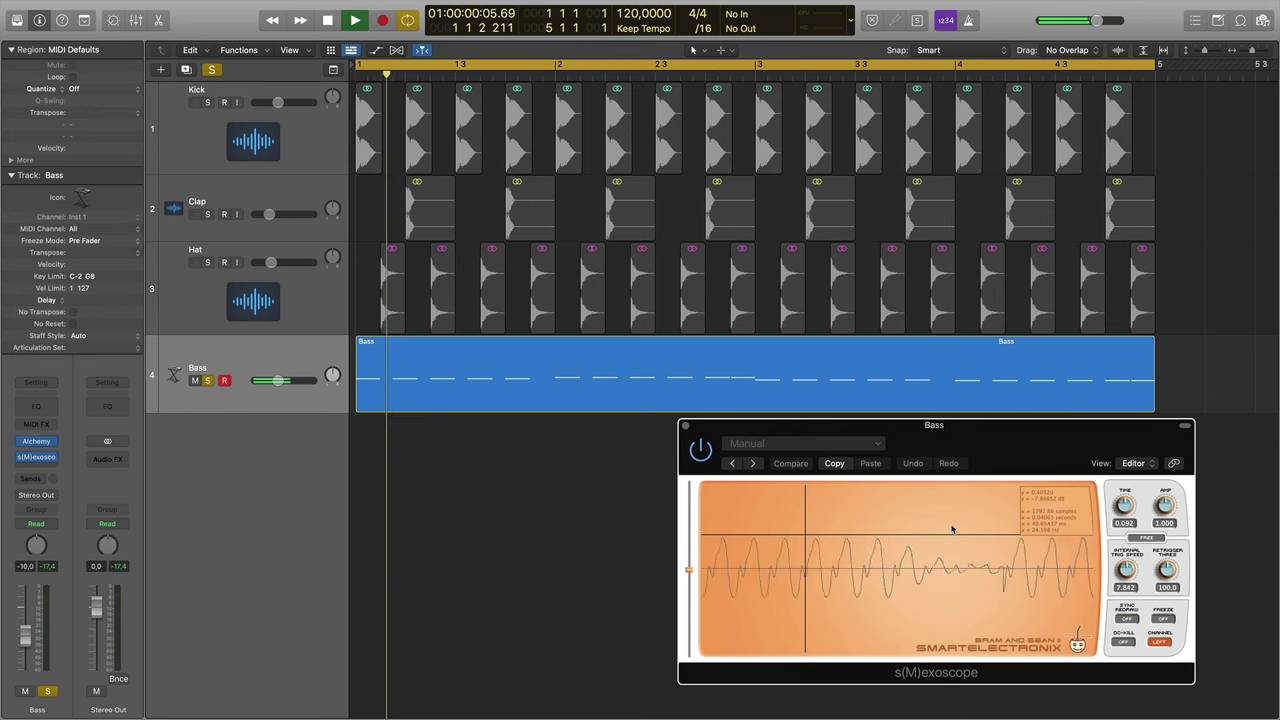
key(space)
drag(1126, 490, 1126, 496)
key(space)
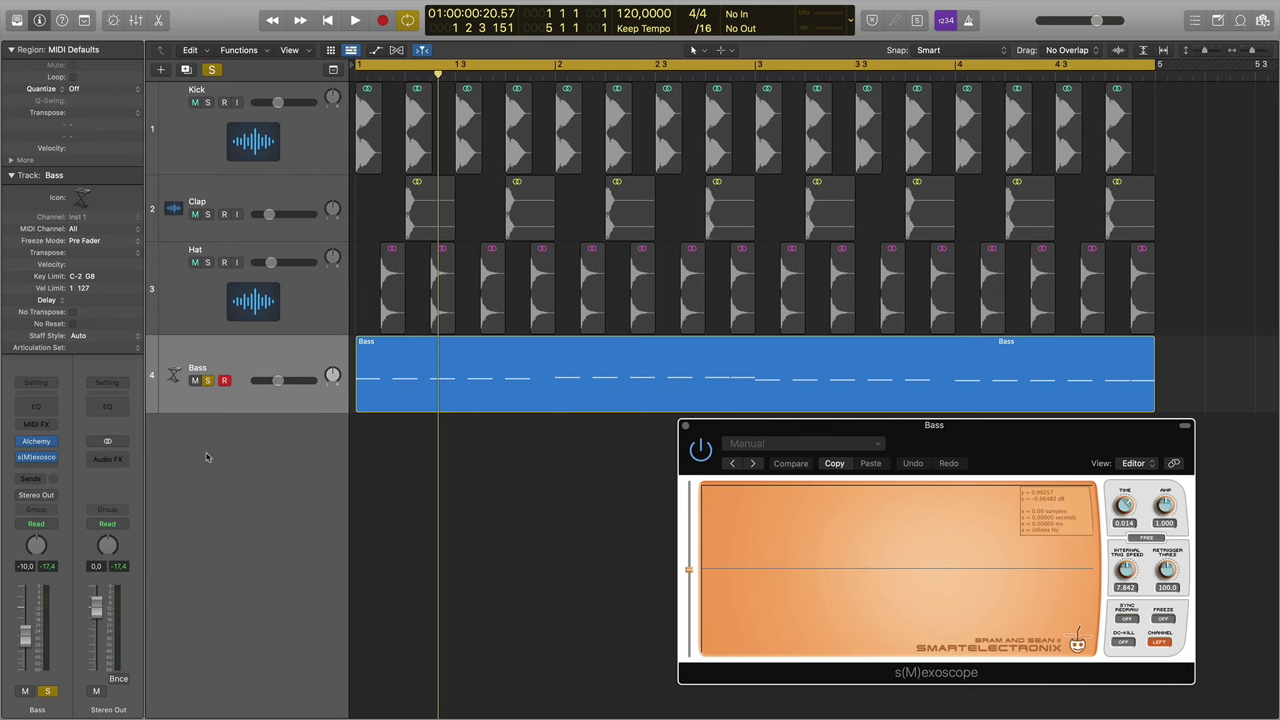
Step: Open the Bass track's Alchemy instrument and set the AHDSR2 modulation depth on Filter 1 Cutoff to 1.3%
click(38, 446)
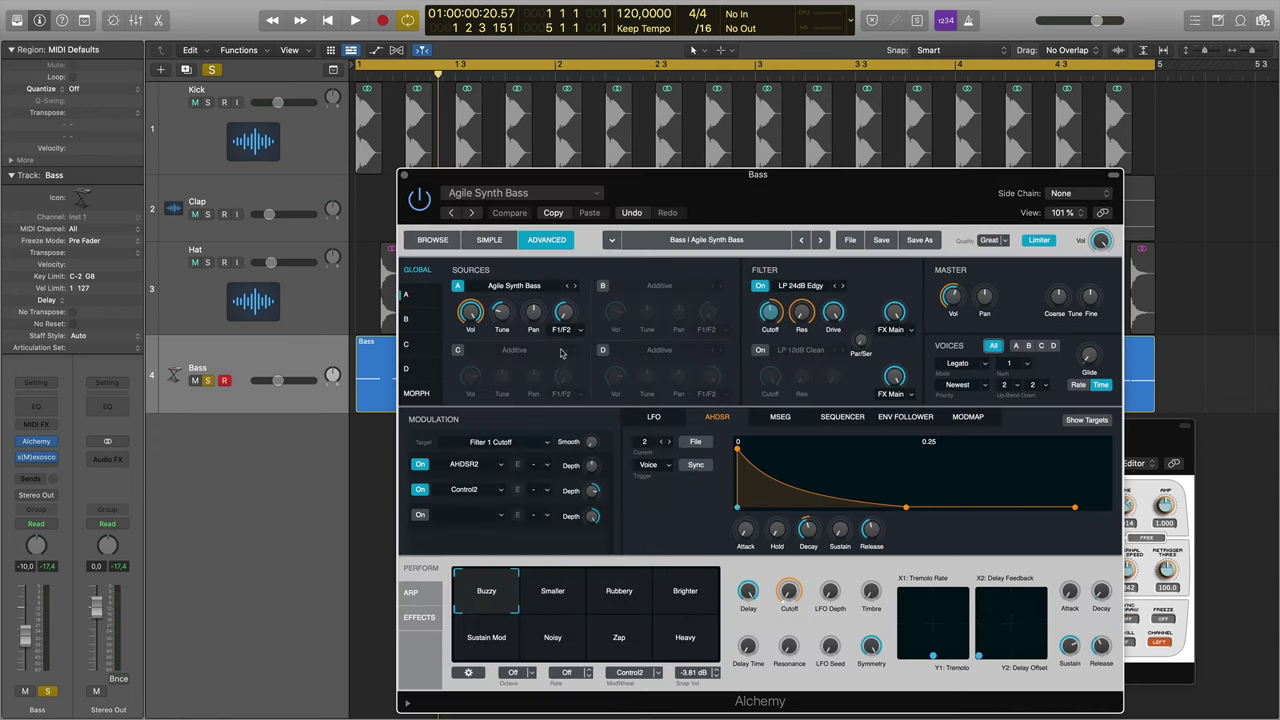
drag(650, 178, 474, 122)
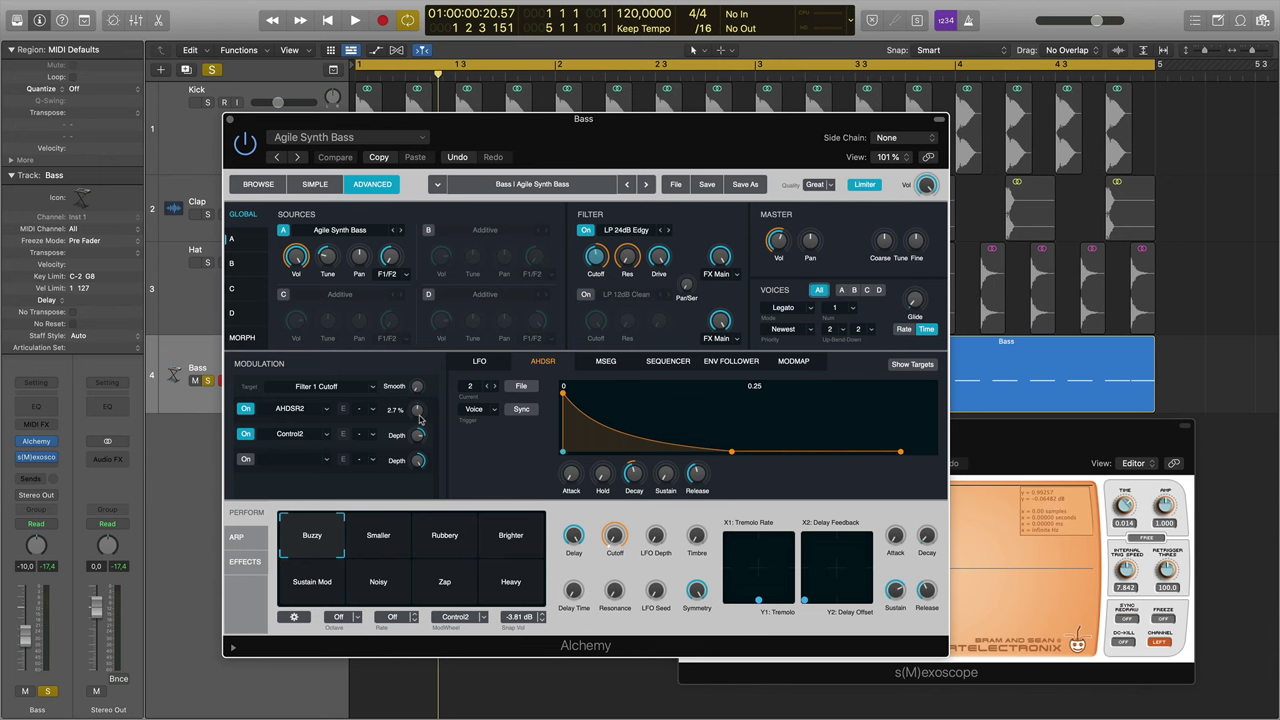
drag(418, 414, 418, 416)
drag(489, 132, 465, 110)
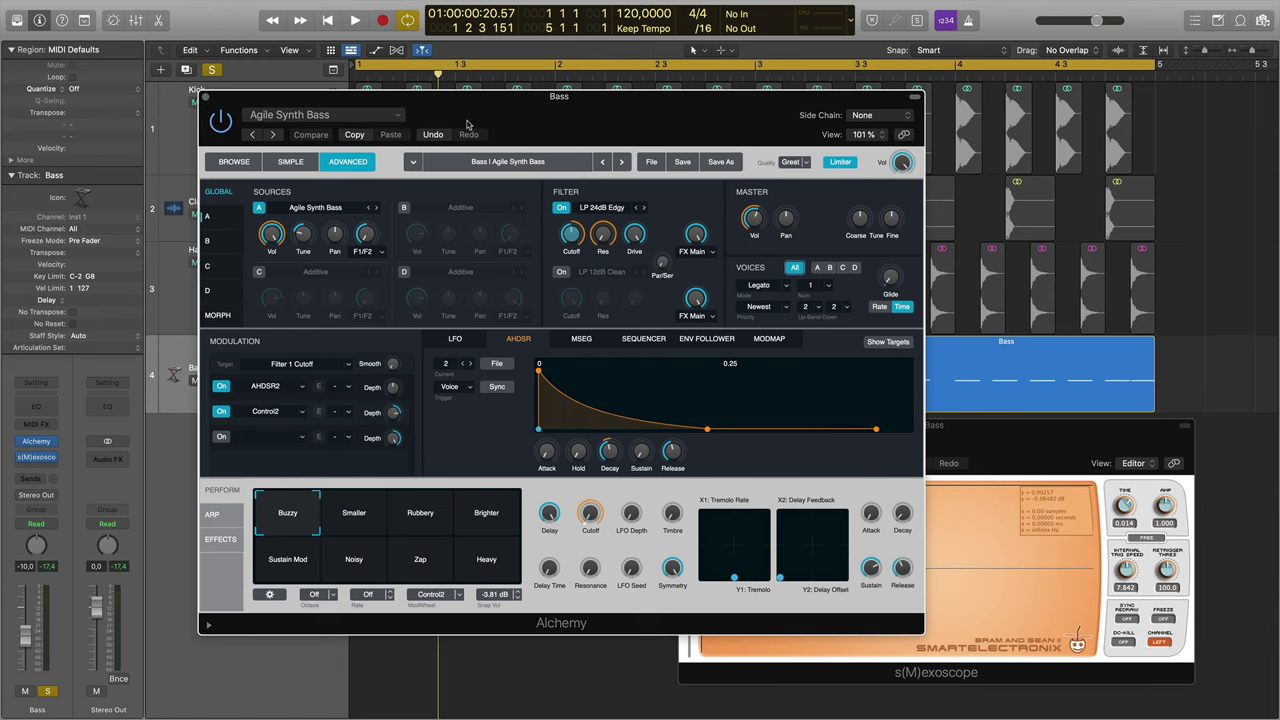
drag(473, 104, 455, 99)
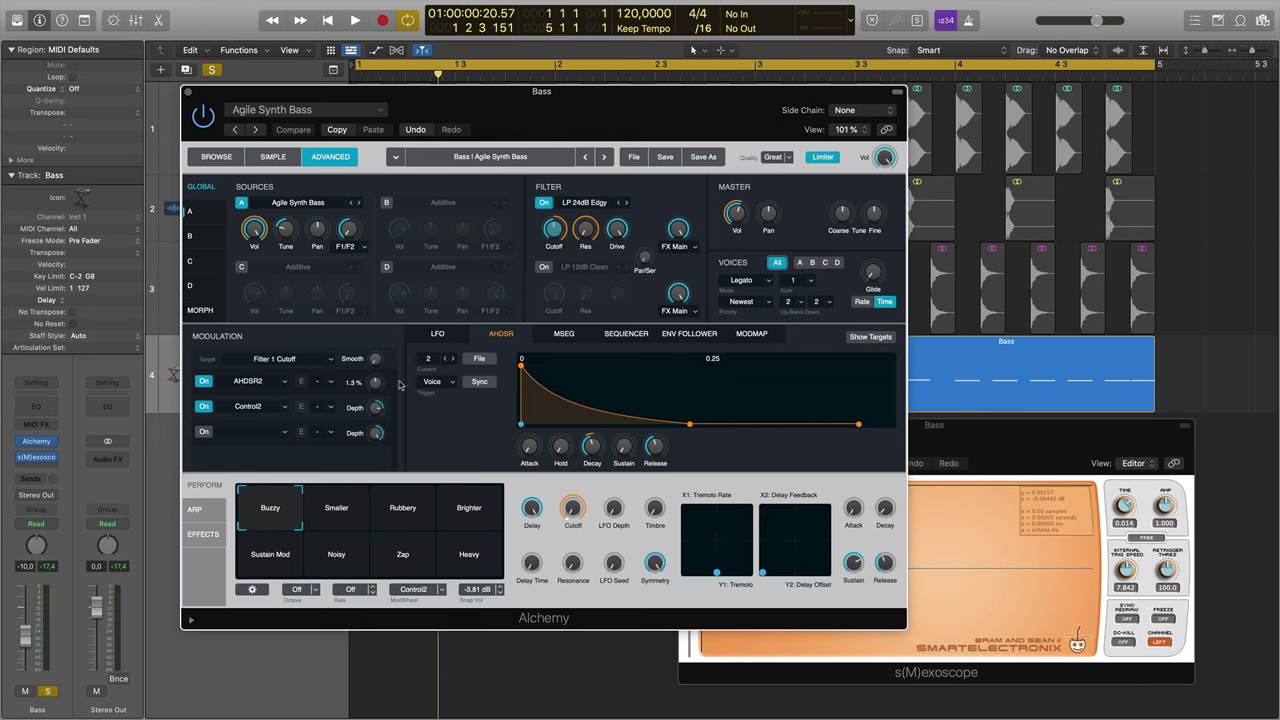
Step: View the AHDSR 1 envelope and return to AHDSR 2
click(445, 358)
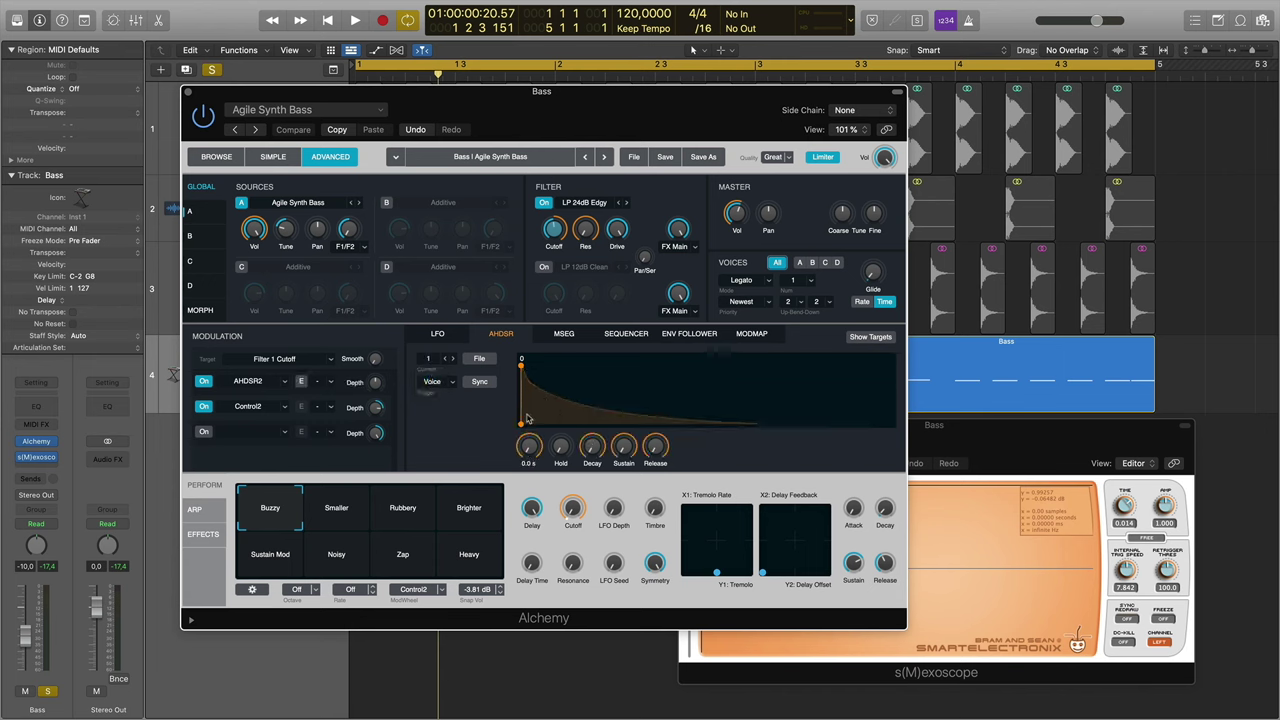
click(430, 382)
click(430, 388)
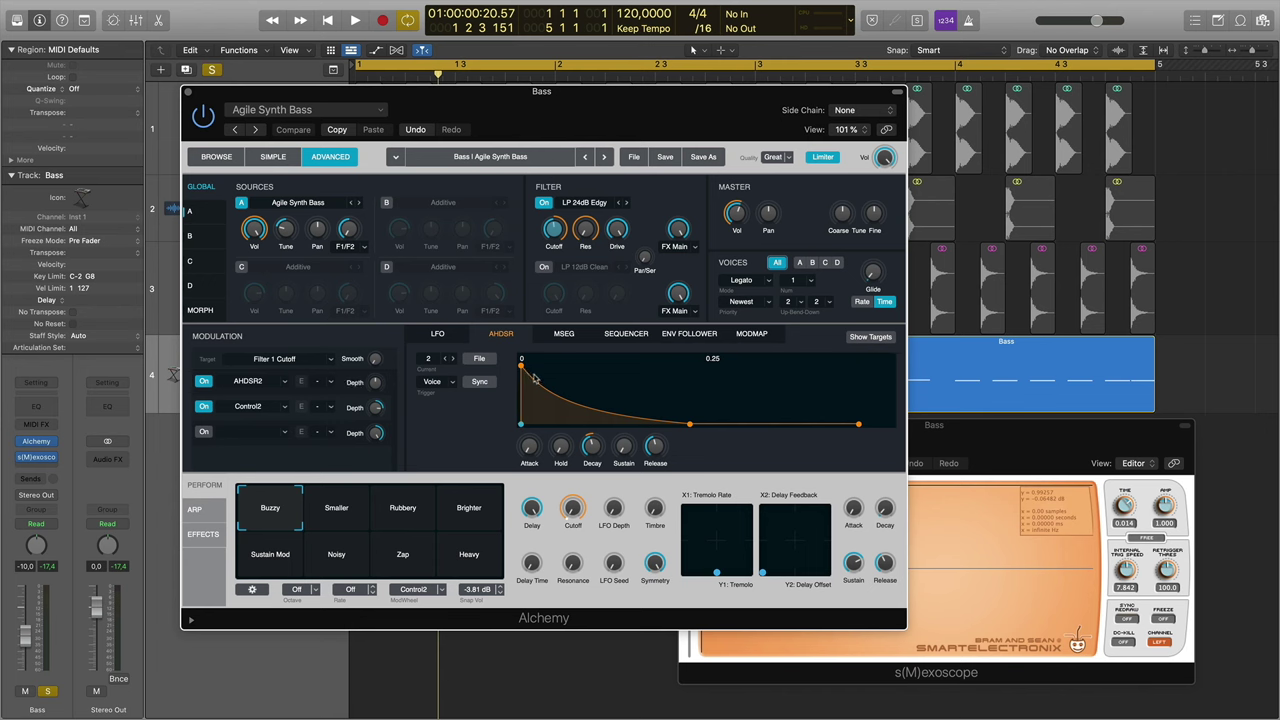
Step: Raise the AHDSR2 depth on Filter 1 Cutoff to 83.1% and adjust the filter's cutoff slightly
mouse_move(553, 233)
mouse_down()
mouse_move(551, 179)
mouse_move(555, 234)
mouse_up()
drag(377, 390, 376, 355)
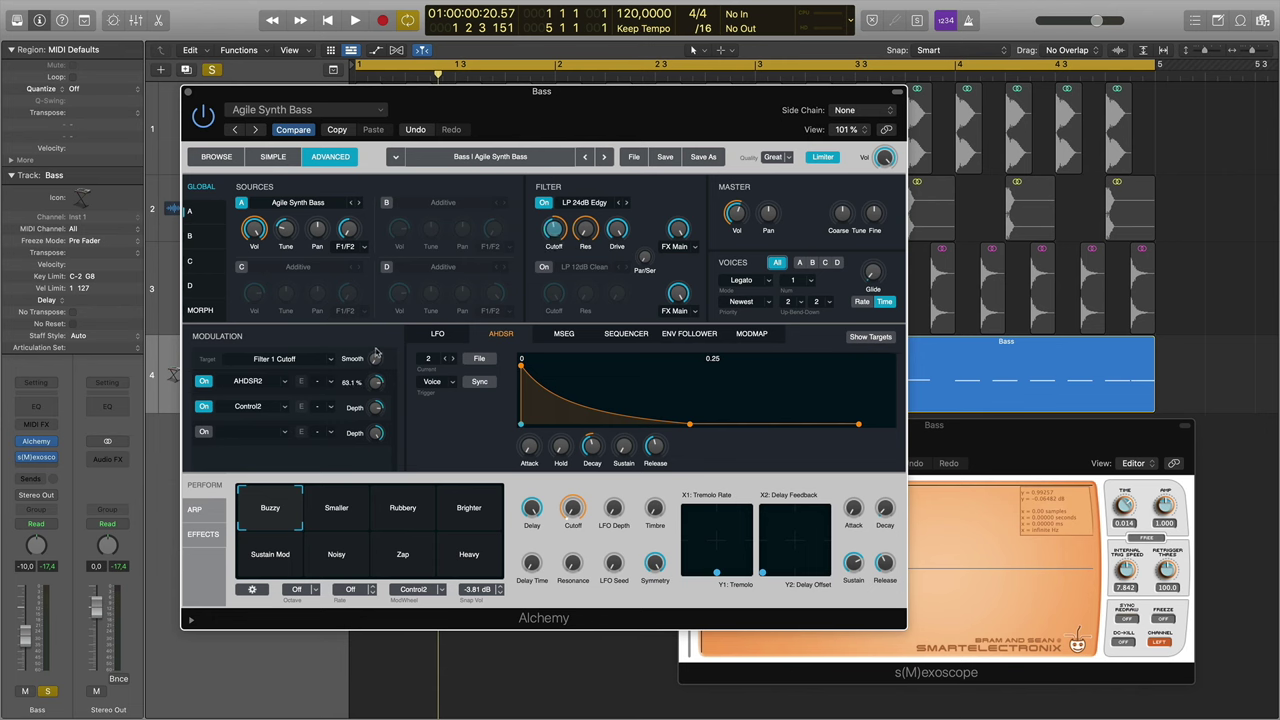
mouse_move(557, 235)
drag(559, 232, 563, 238)
Step: Remove the Control2 modulation depth and set the AHDSR2 depth to 68.8% during playback
mouse_move(376, 390)
drag(379, 411, 376, 448)
mouse_move(380, 390)
key(space)
drag(380, 390, 376, 385)
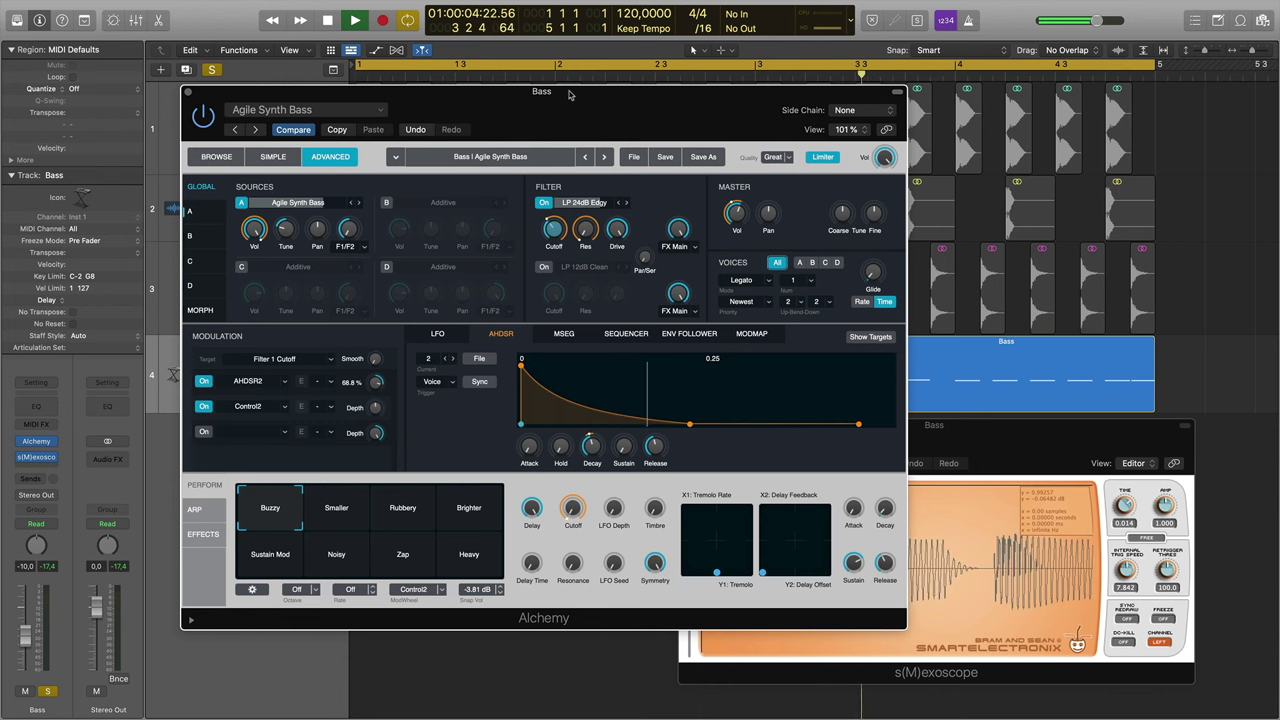
Step: Arrange the Alchemy and oscilloscope windows side by side while watching the bass waveform
drag(570, 91, 416, 54)
drag(883, 435, 977, 369)
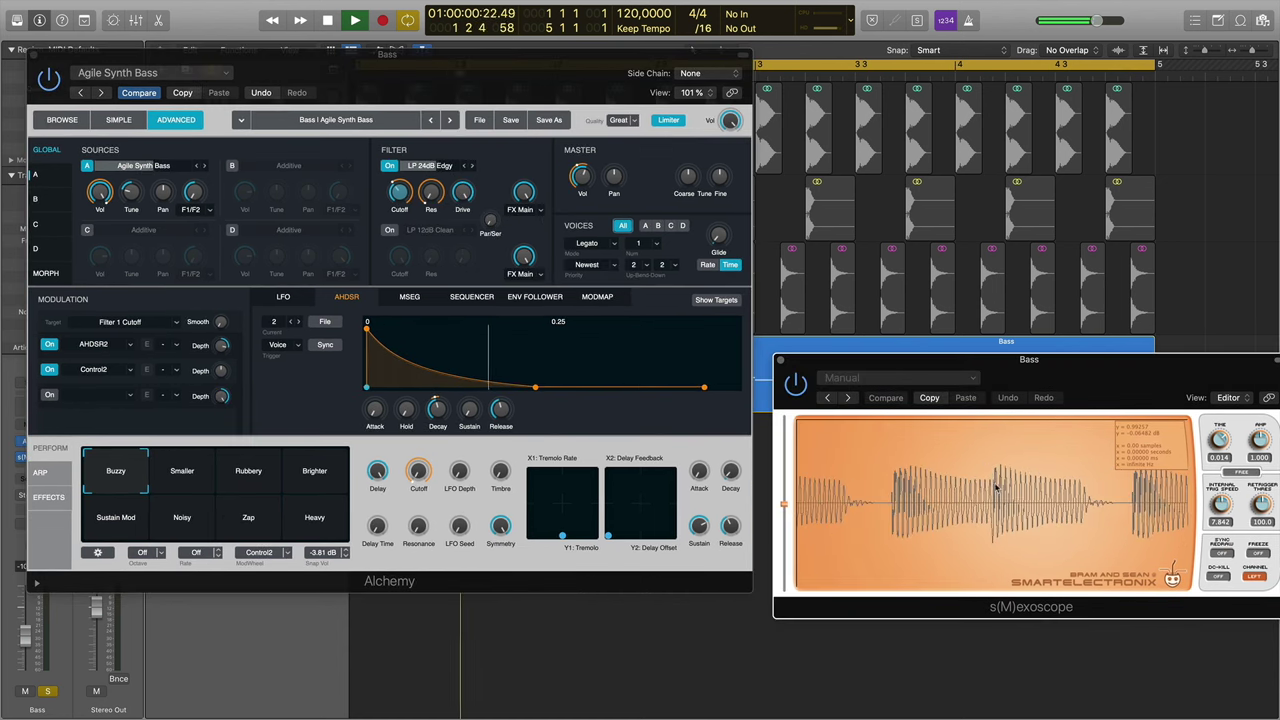
key(space)
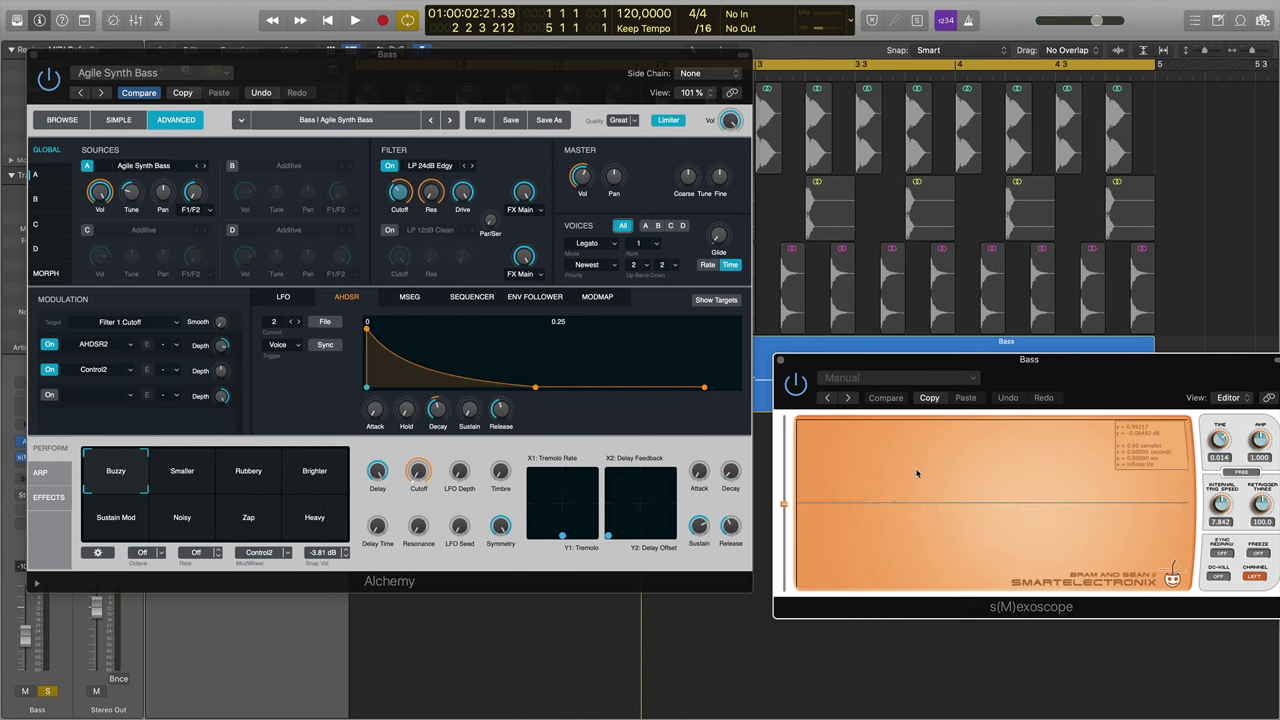
drag(918, 364, 917, 363)
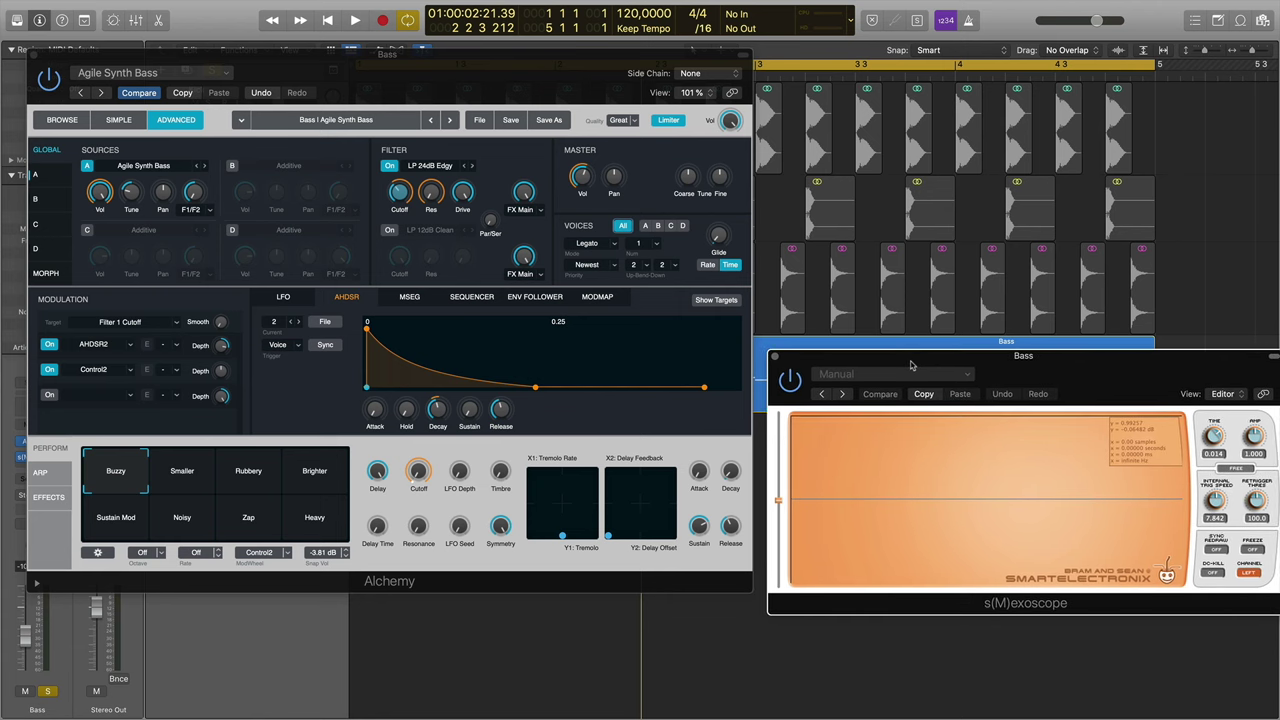
Step: Audition the bass with the AHDSR2 depth removed and with the depth restored
click(222, 348)
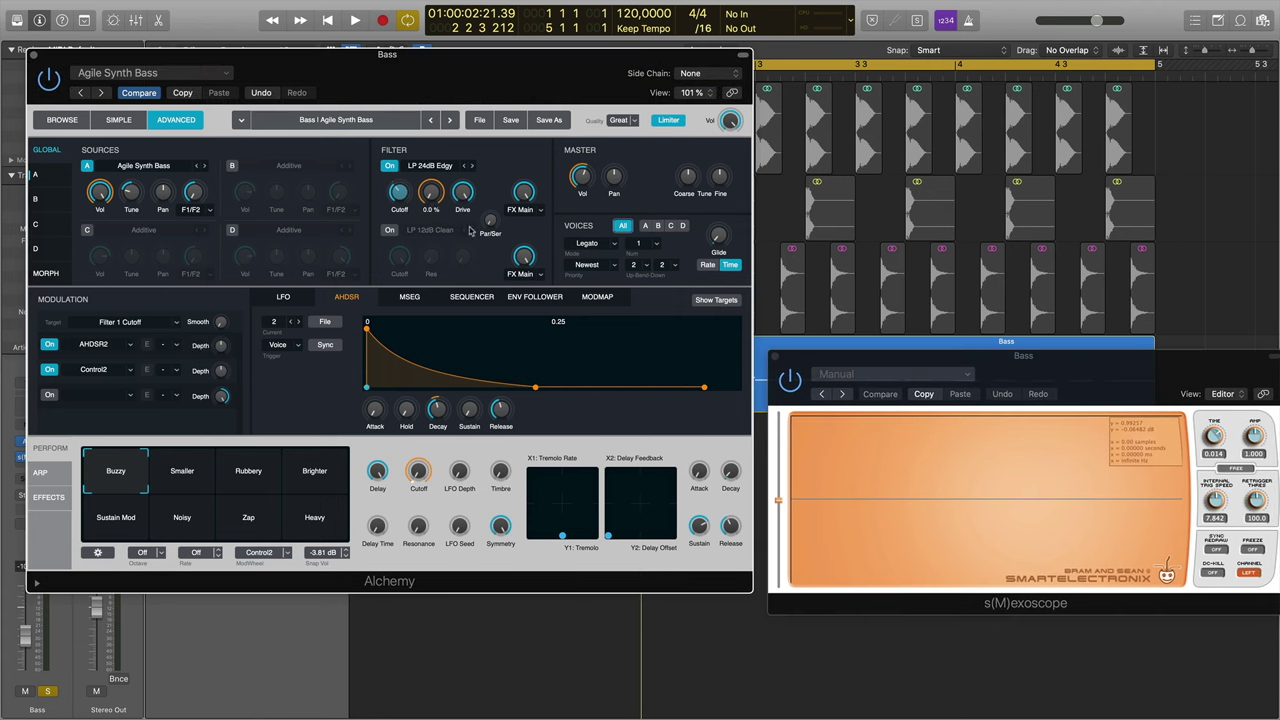
key(space)
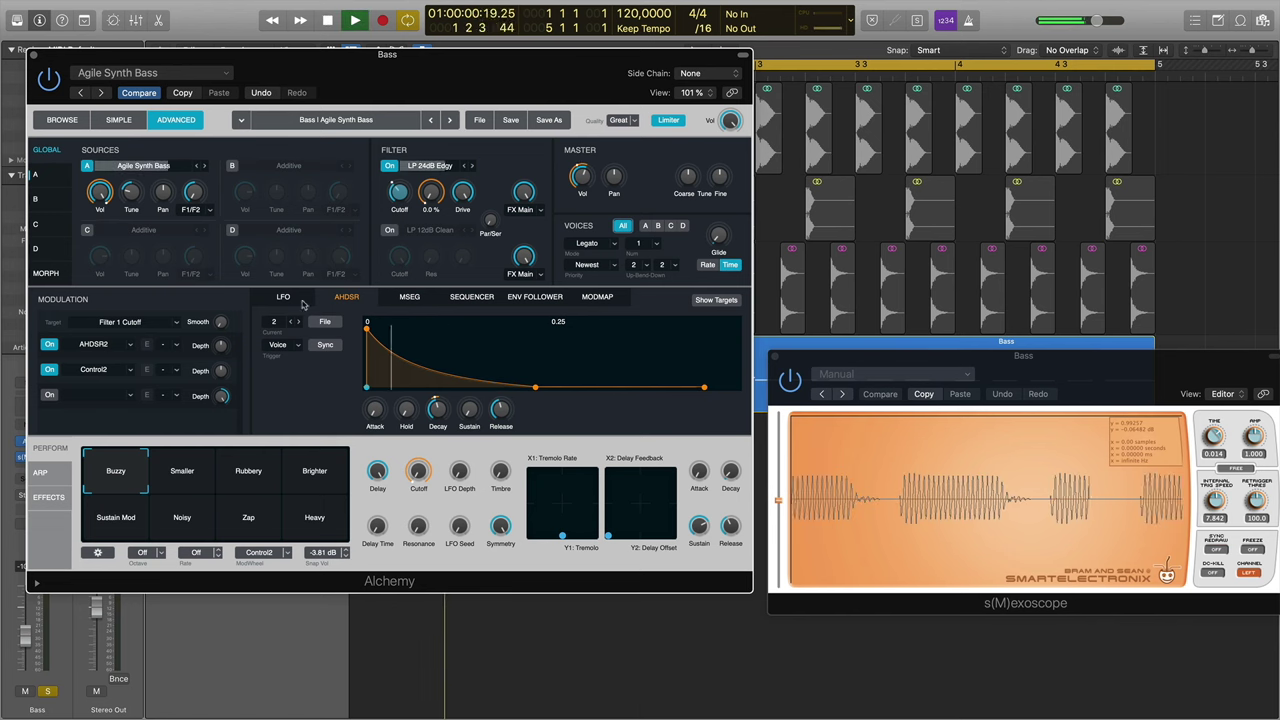
drag(223, 322, 224, 322)
key(space)
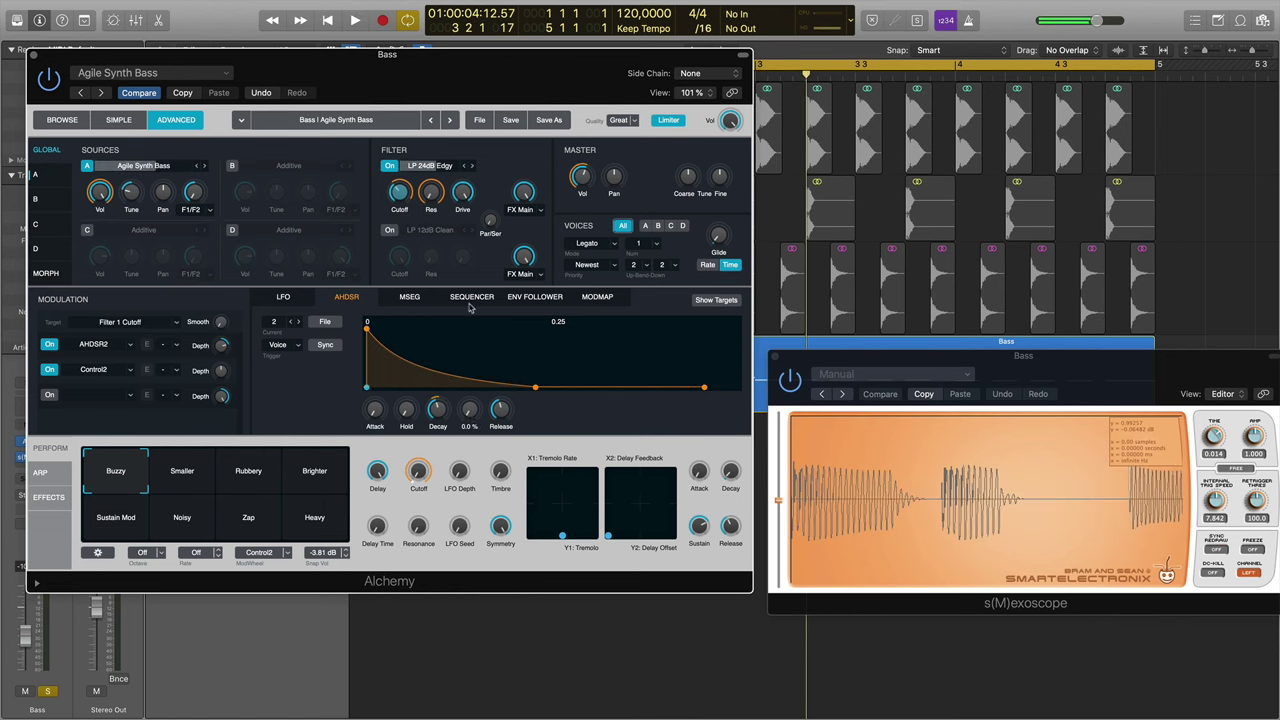
Step: Audition the bass with AHDSR 2's Sustain at maximum and return Sustain to zero
drag(469, 409, 484, 274)
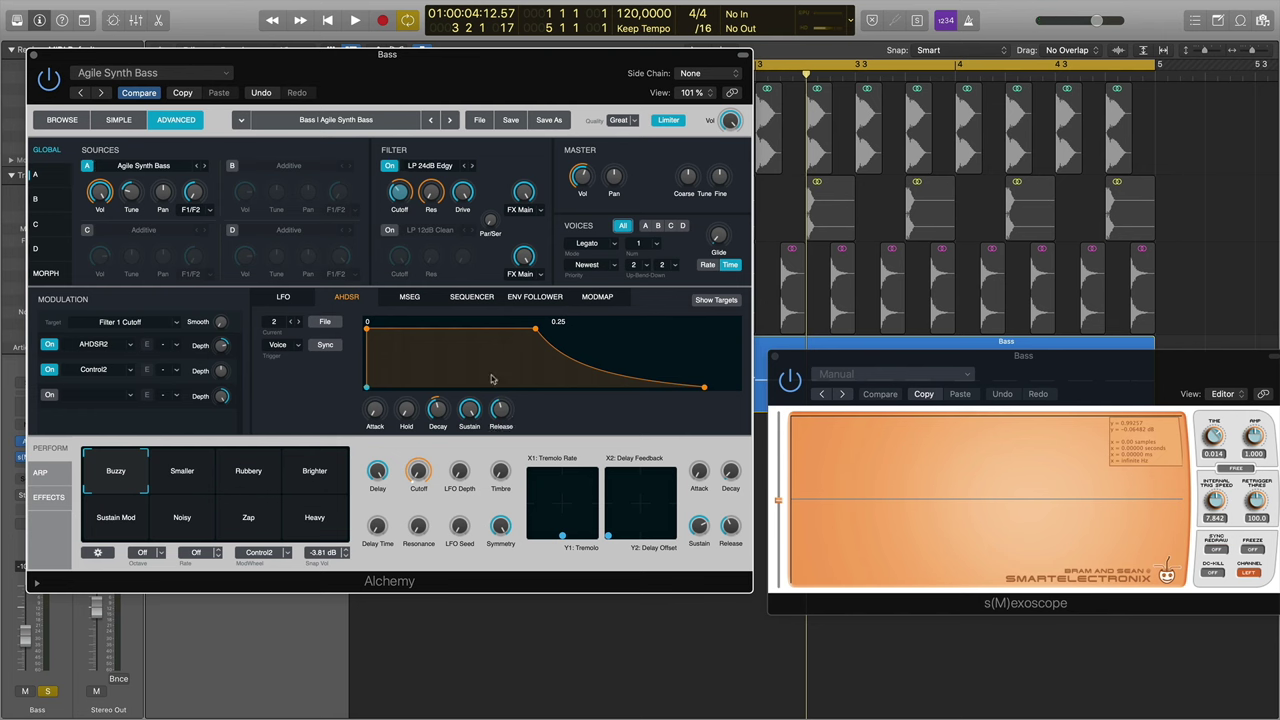
key(space)
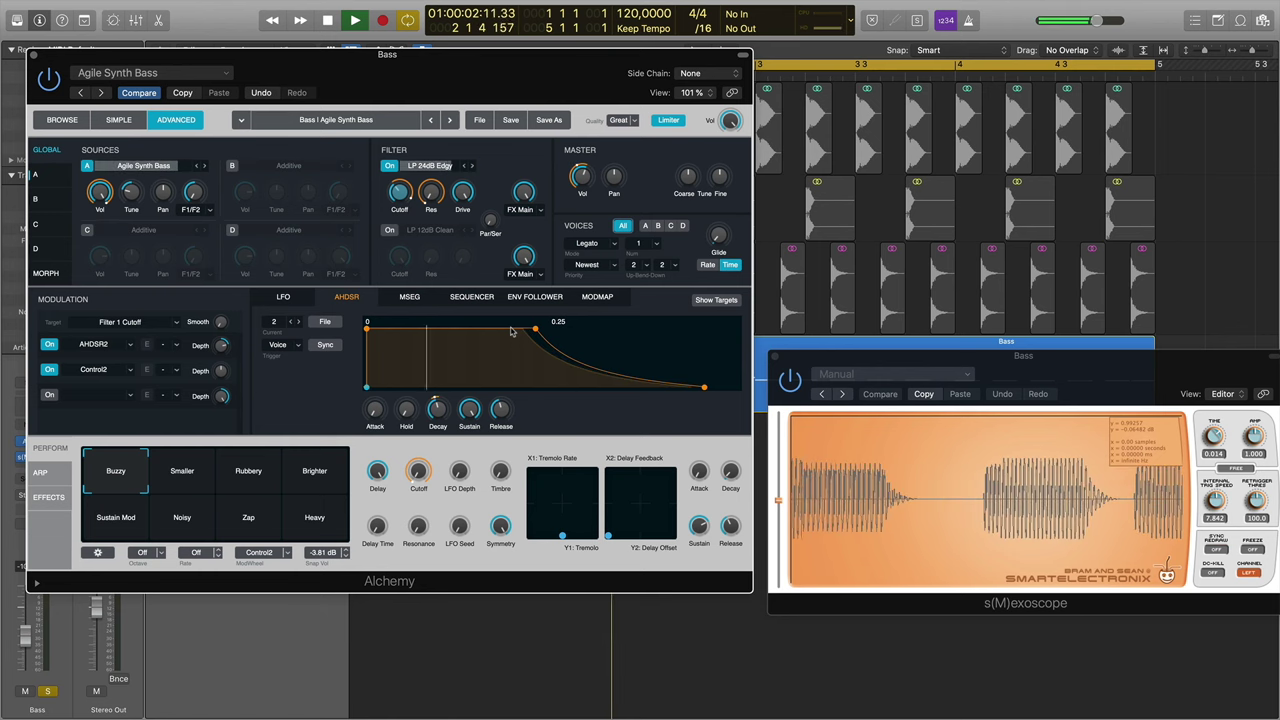
key(space)
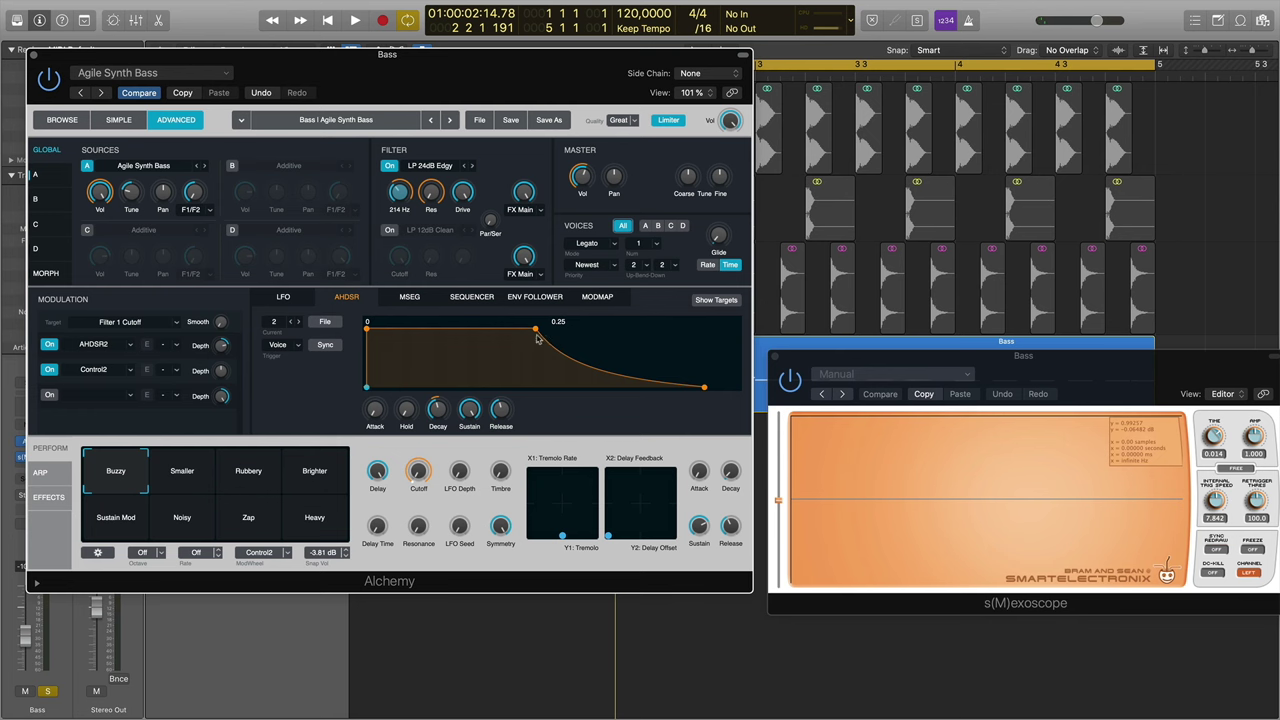
drag(467, 412, 473, 531)
drag(473, 356, 463, 413)
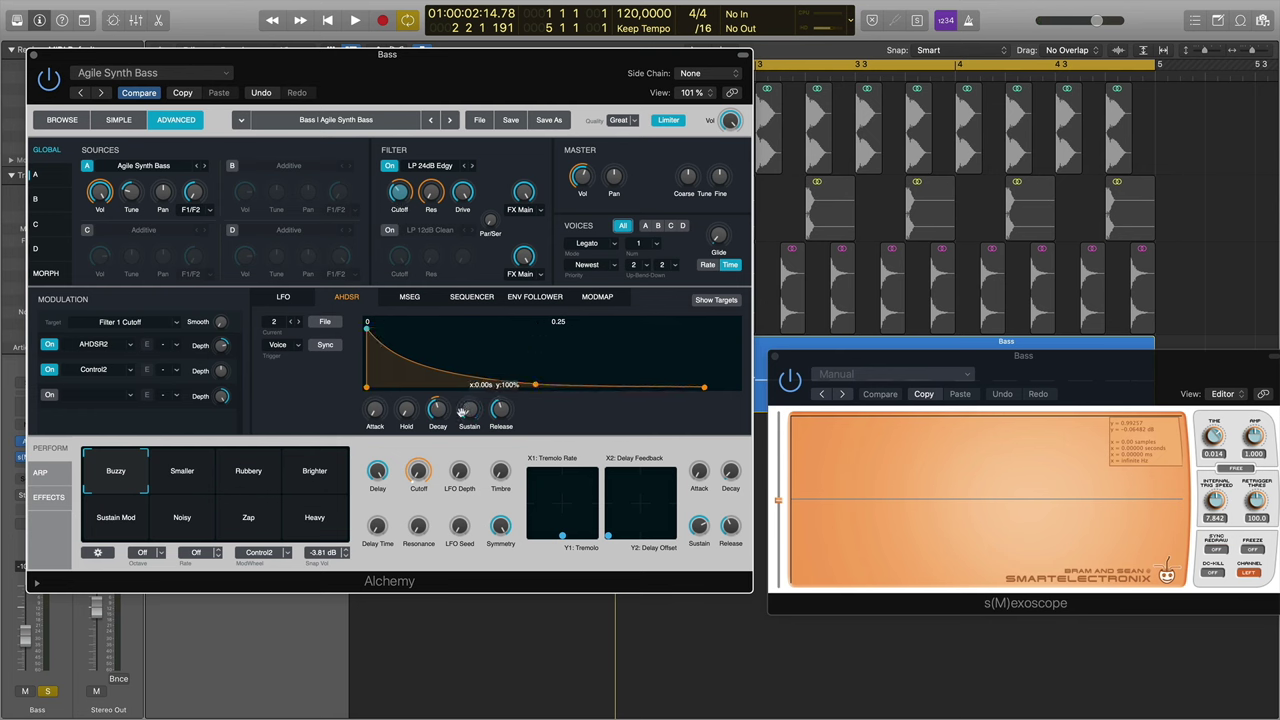
Step: Set AHDSR 2's Decay to 0.24 s while the bass plays
key(space)
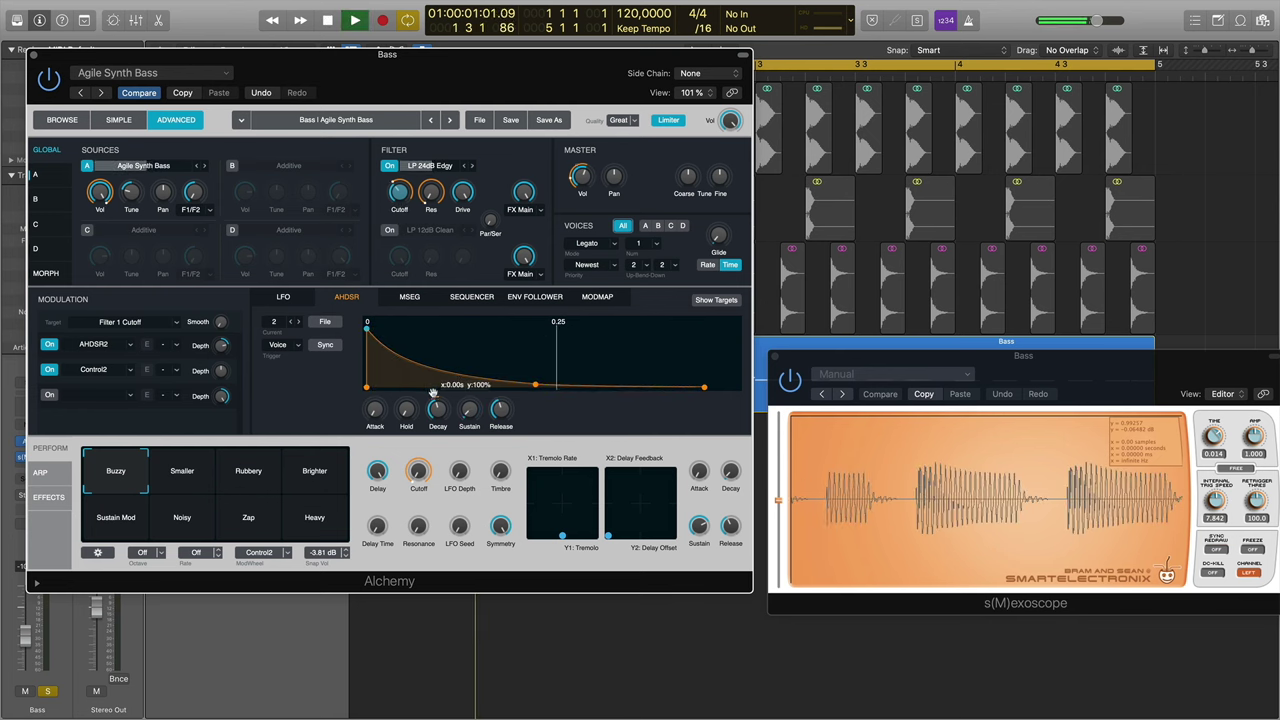
drag(443, 416, 444, 417)
key(space)
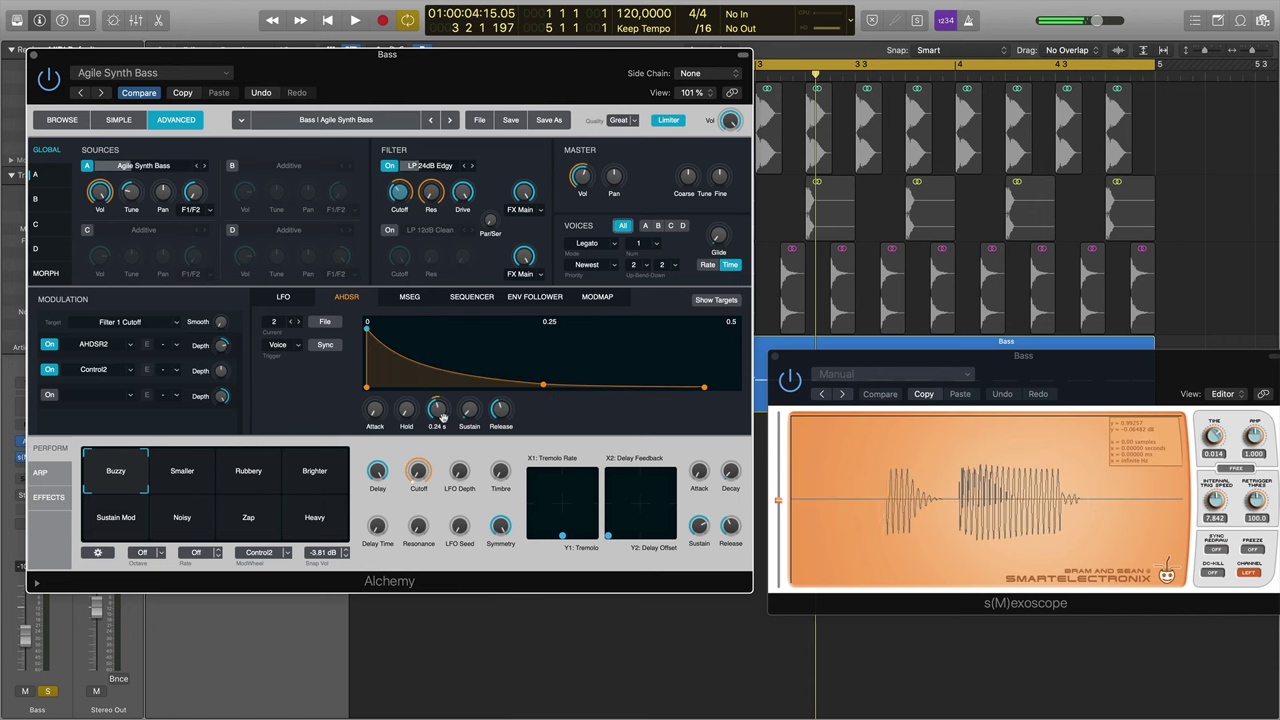
Step: Unsolo the Bass track and play it together with the kick, clap and hat
mouse_move(216, 345)
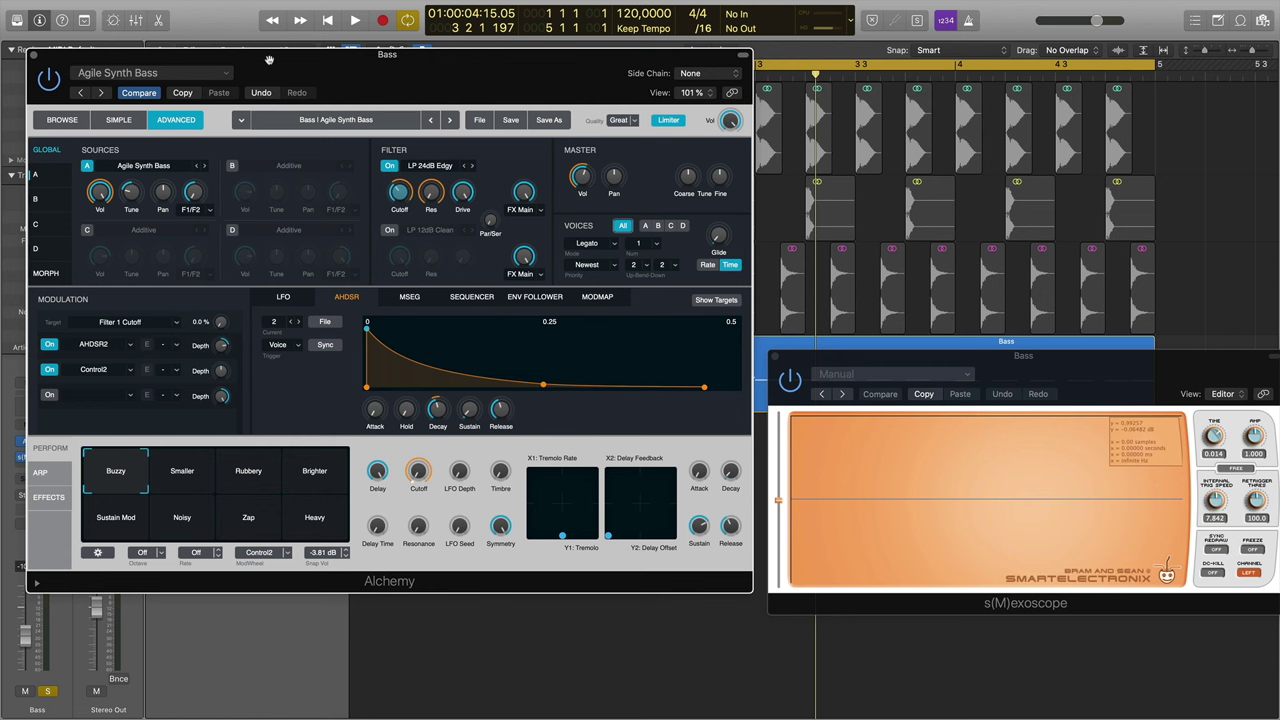
drag(268, 60, 404, 490)
click(206, 381)
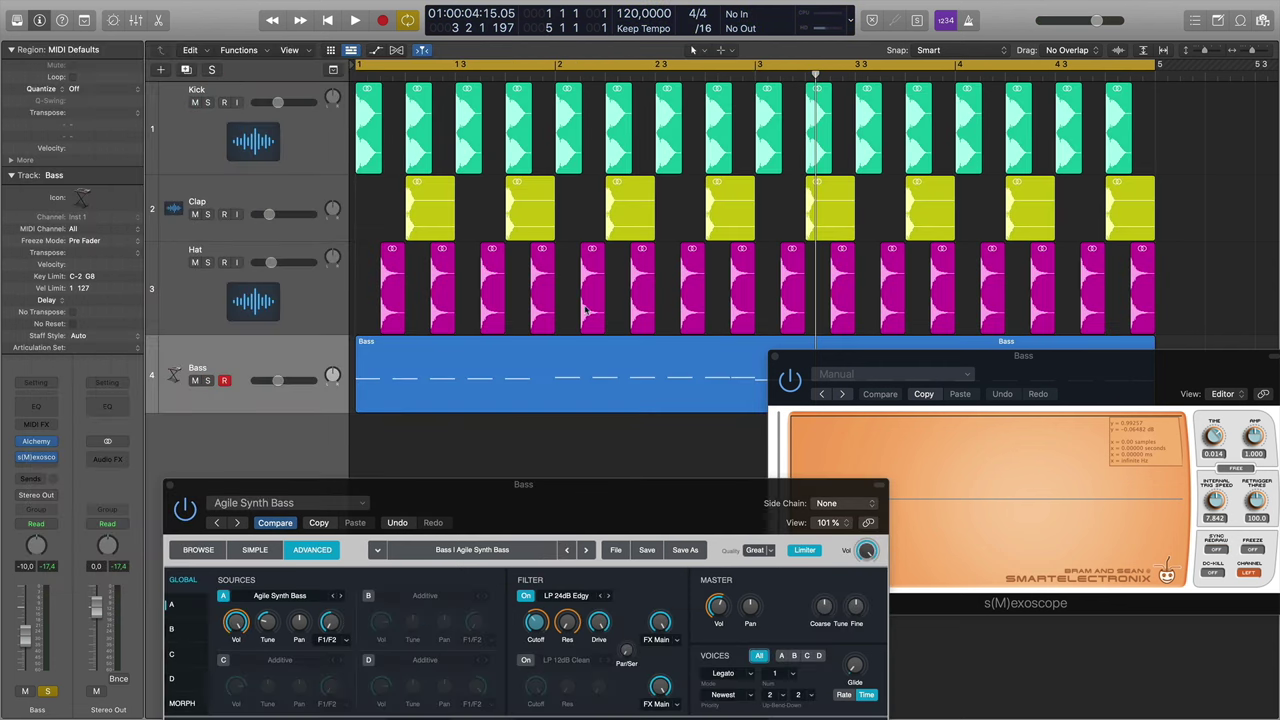
drag(567, 491, 491, 194)
key(space)
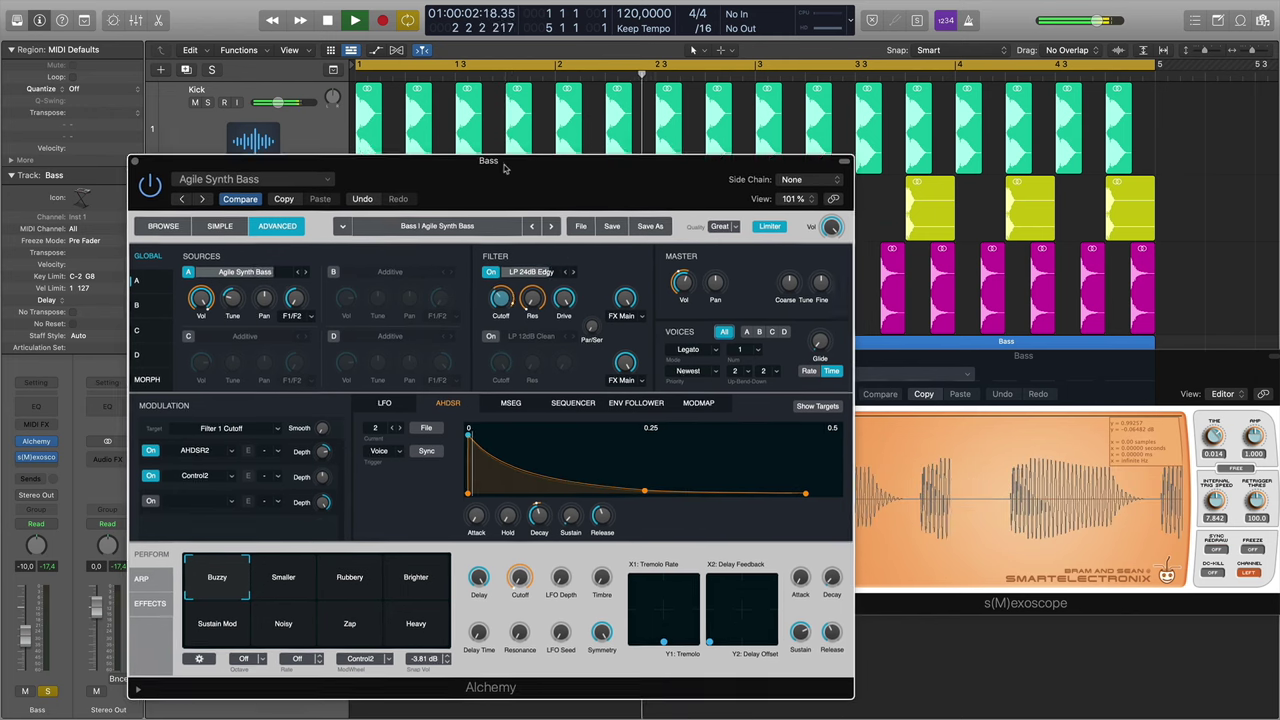
key(space)
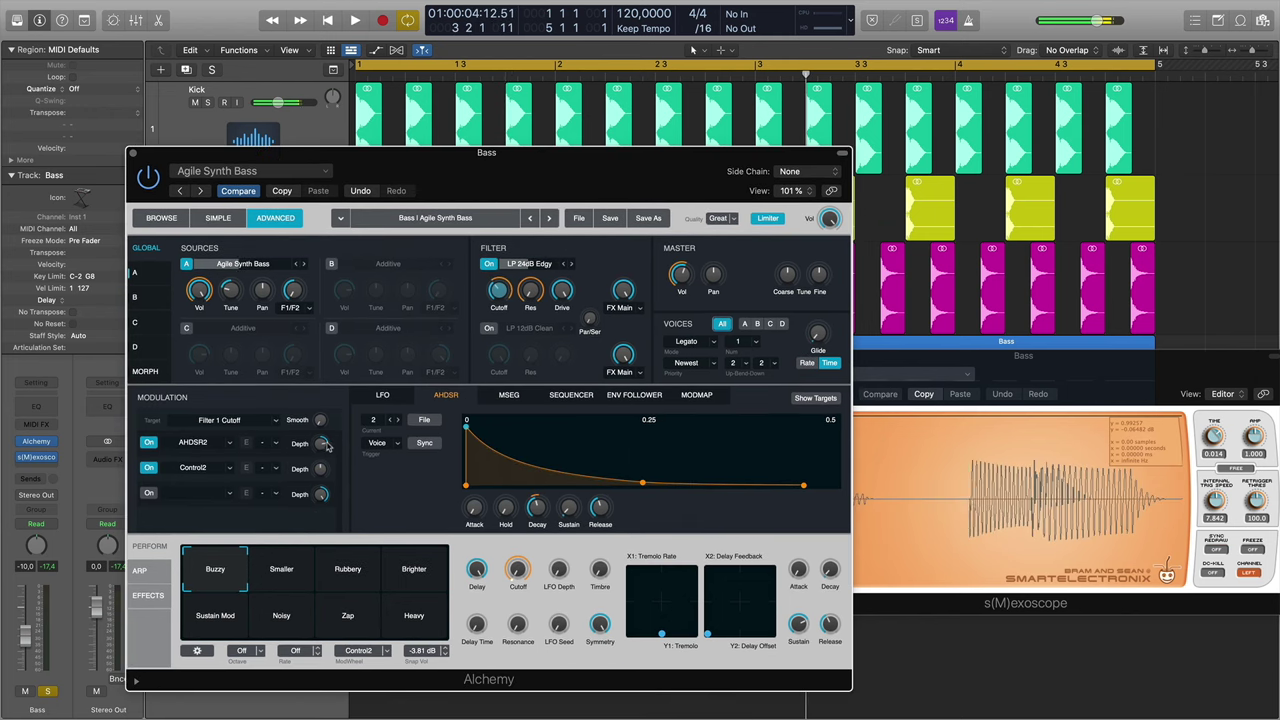
Step: Play the full mix with AHDSR2's Depth on Filter 1 Cutoff at 0%, adjusting the filter cutoff during playback
mouse_move(321, 446)
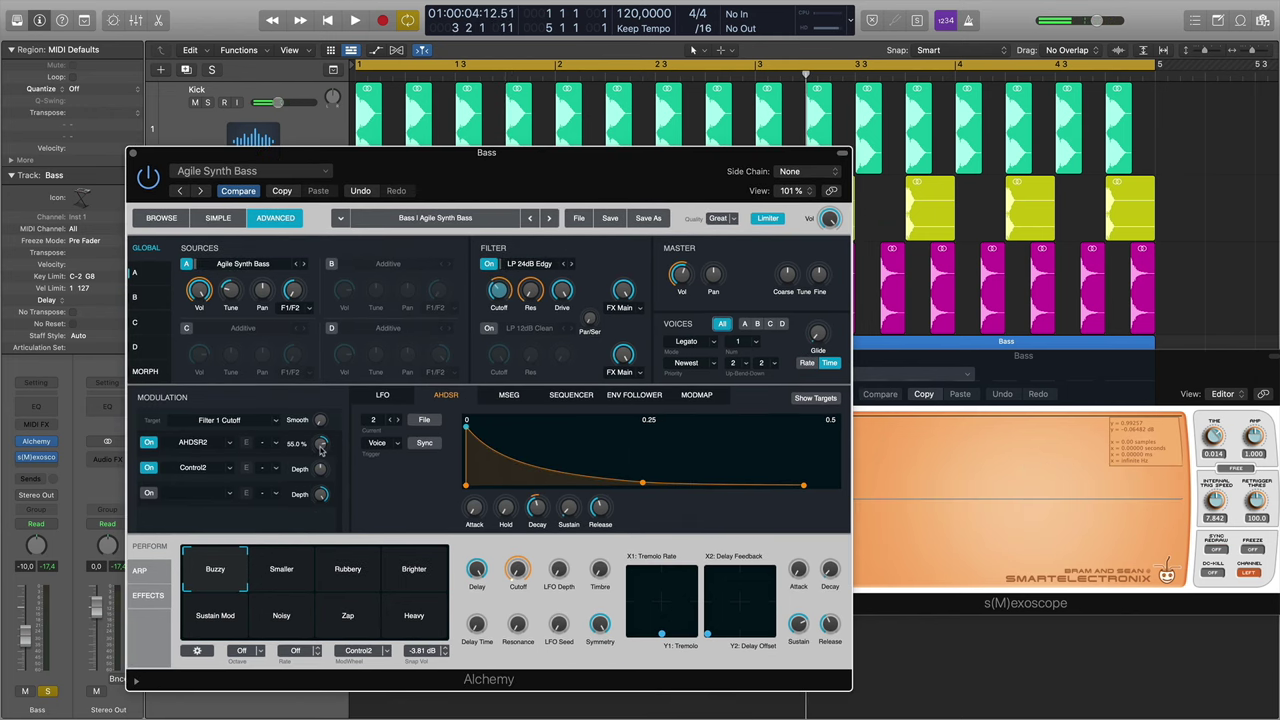
key(space)
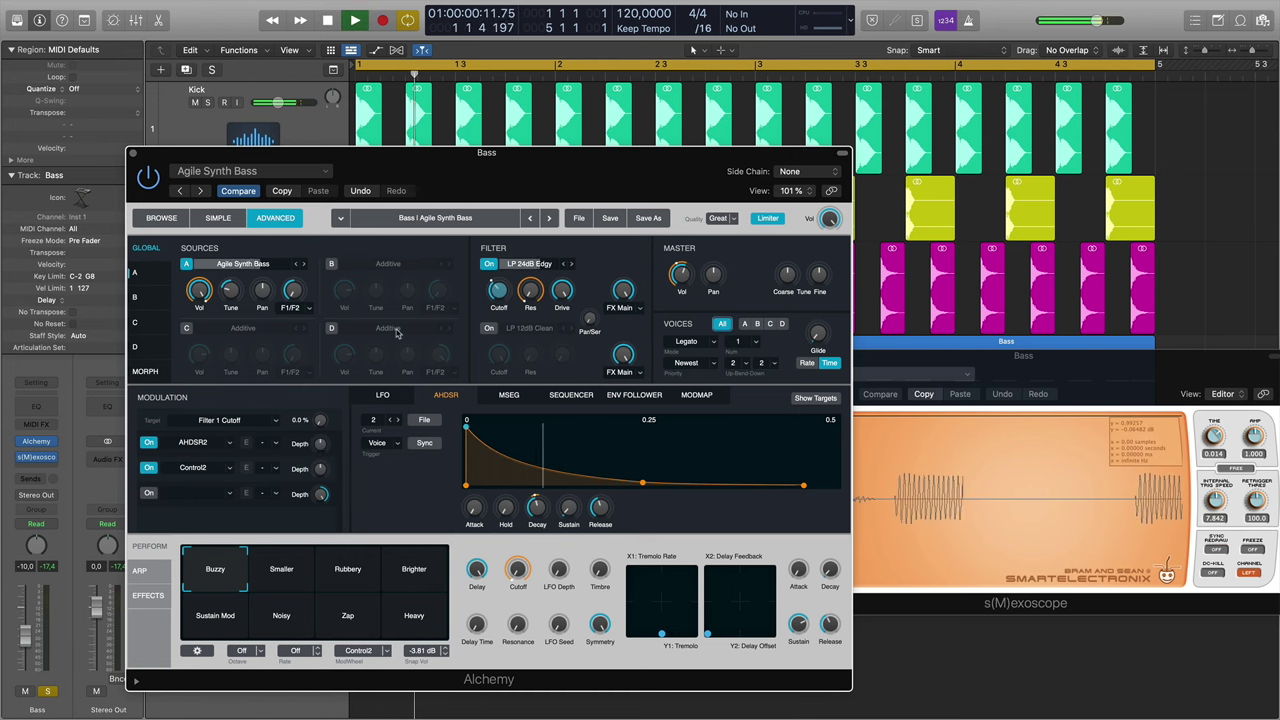
key(space)
mouse_move(499, 270)
key(space)
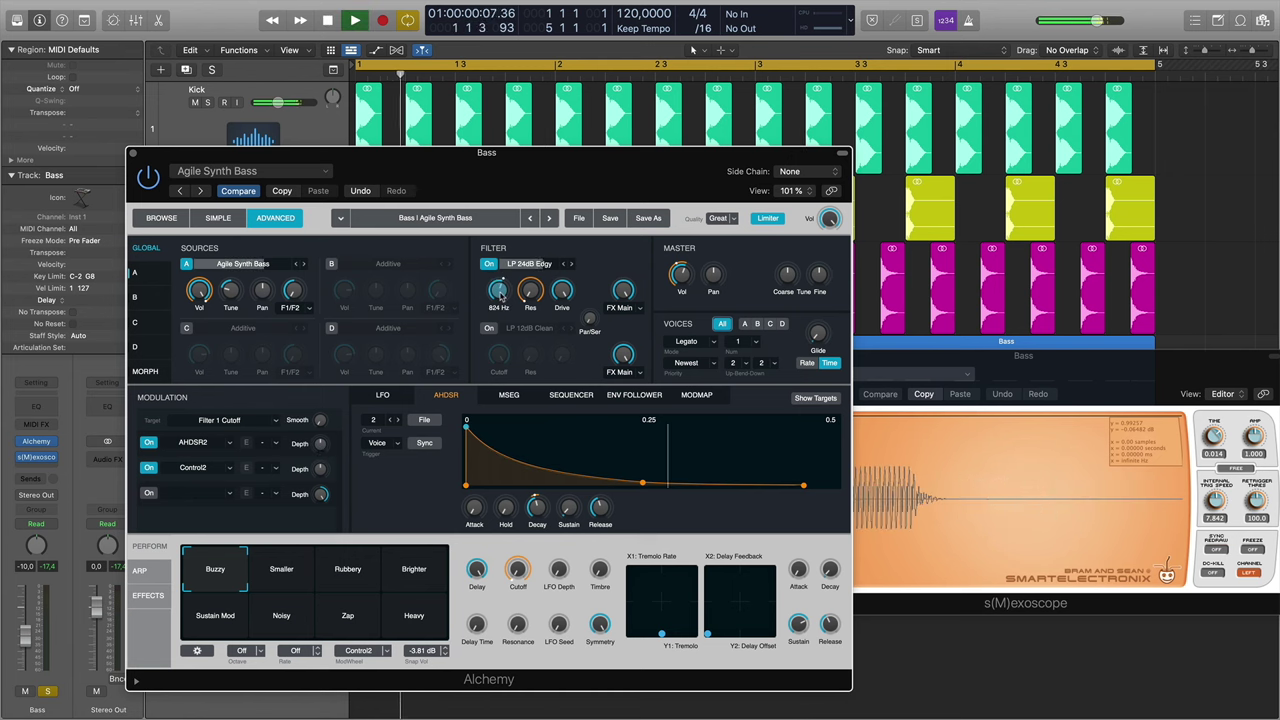
drag(508, 298, 502, 337)
key(space)
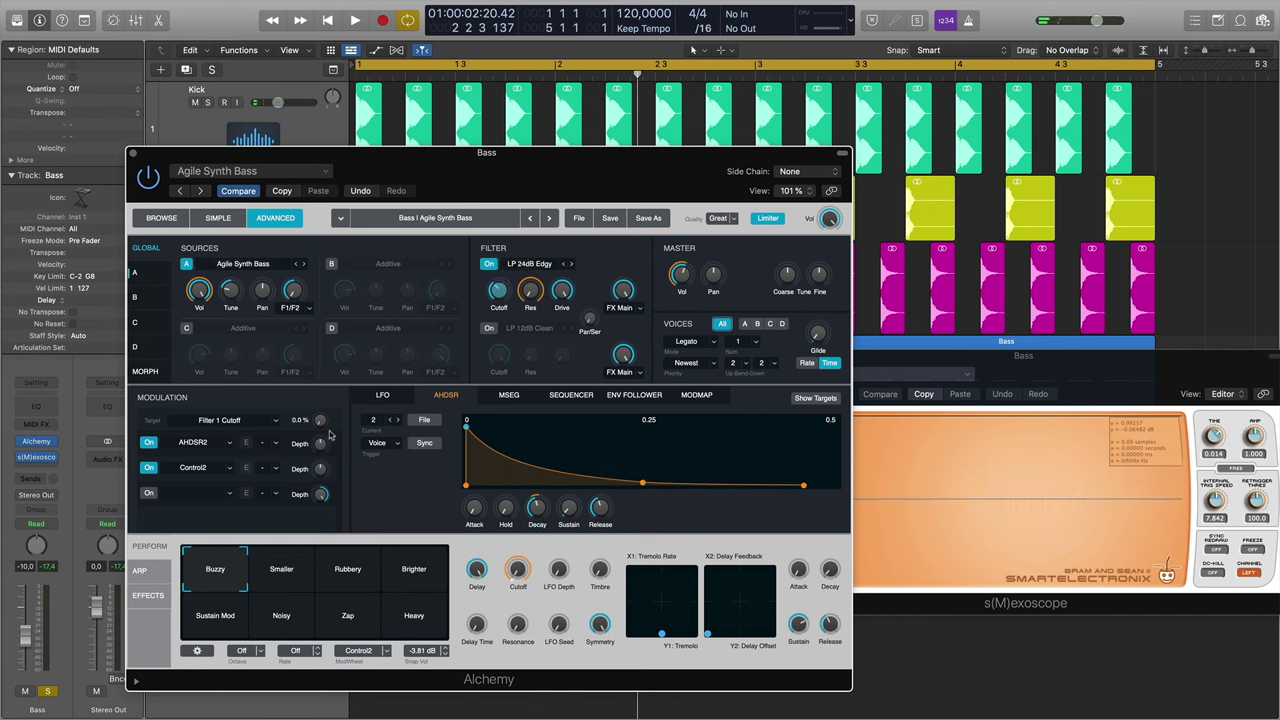
Step: Return AHDSR2's Depth on Filter 1 Cutoff to 55% and audition the bass
drag(324, 430, 325, 422)
key(space)
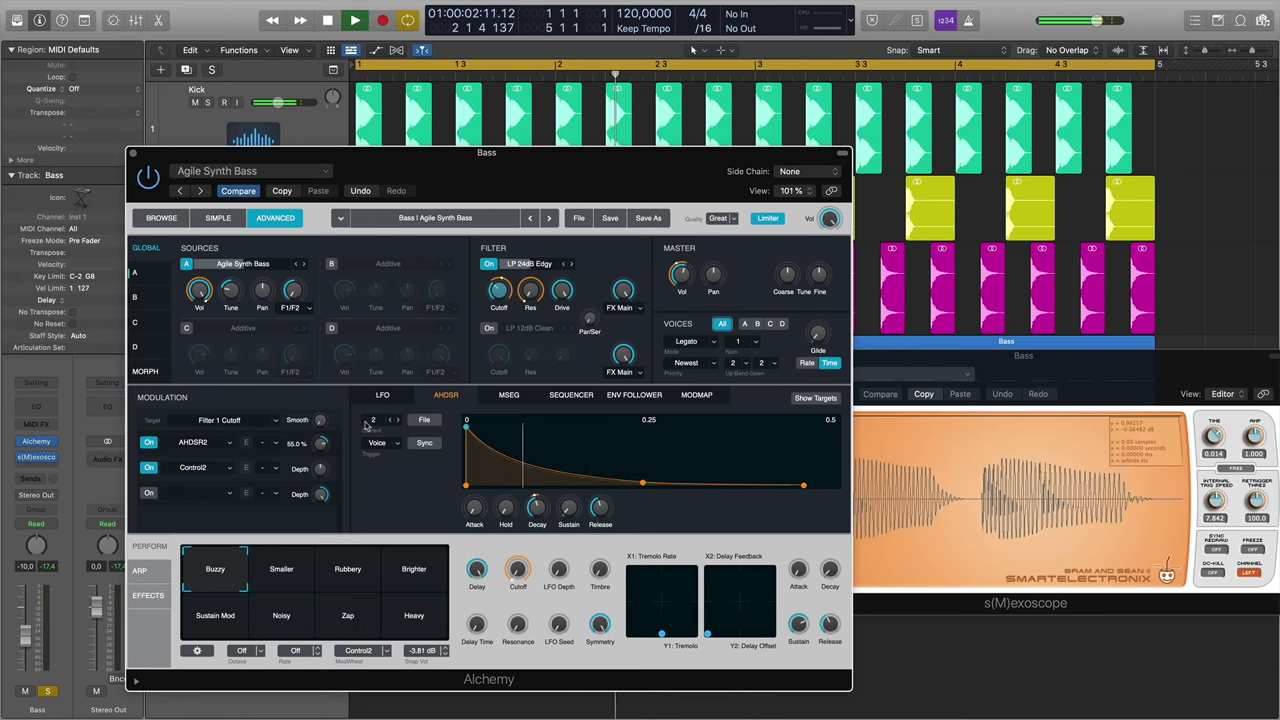
key(space)
Step: Load the Distortion effect into the second slot of Alchemy's main effects rack
drag(530, 157, 489, 74)
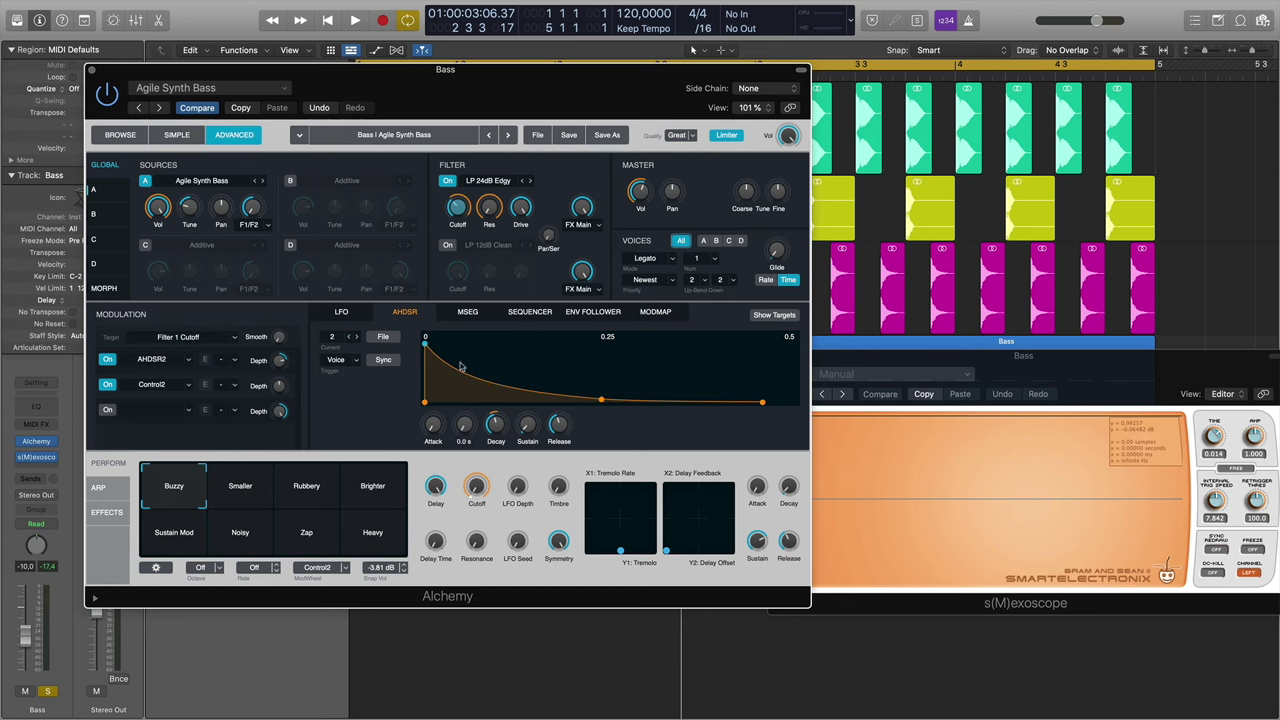
click(102, 515)
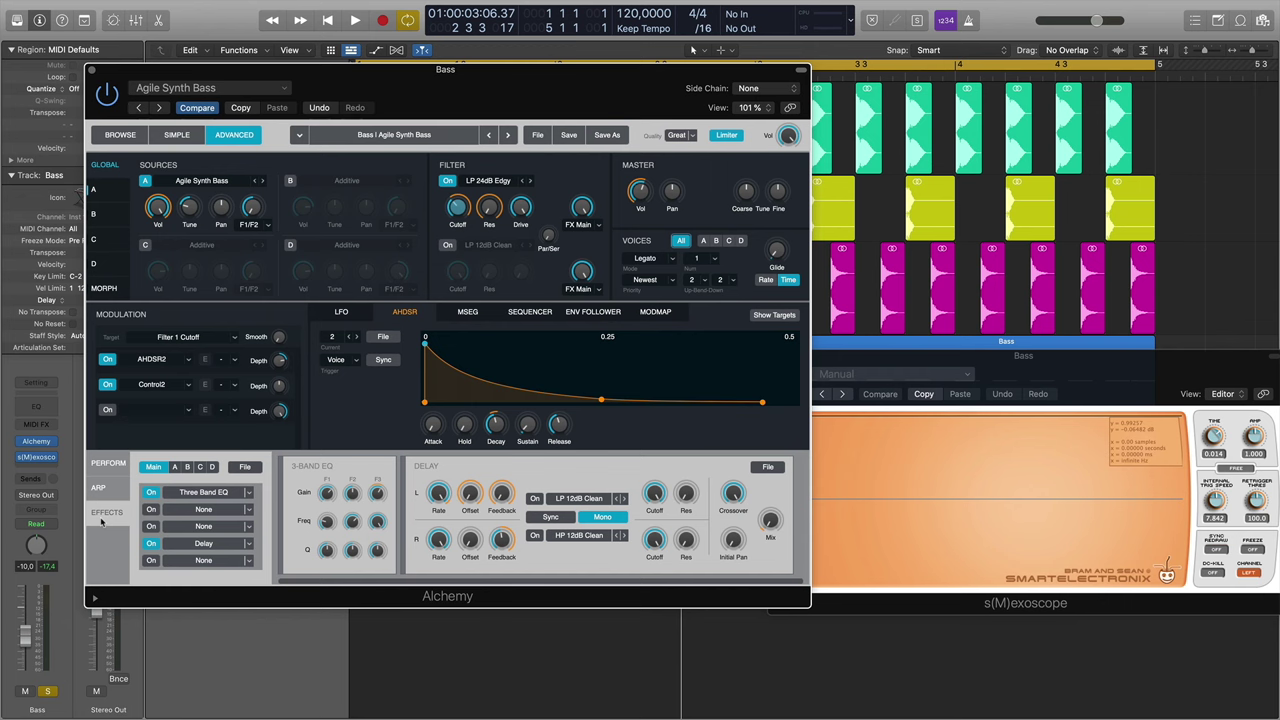
click(256, 515)
mouse_move(240, 504)
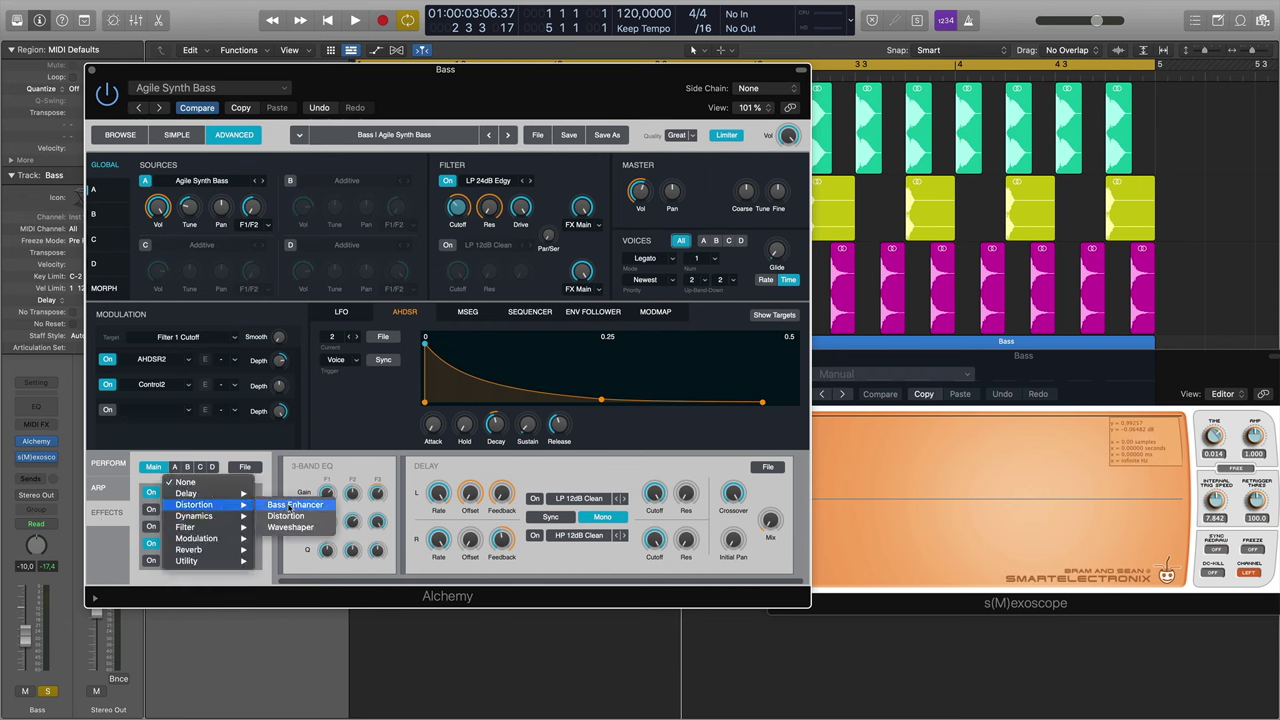
click(288, 517)
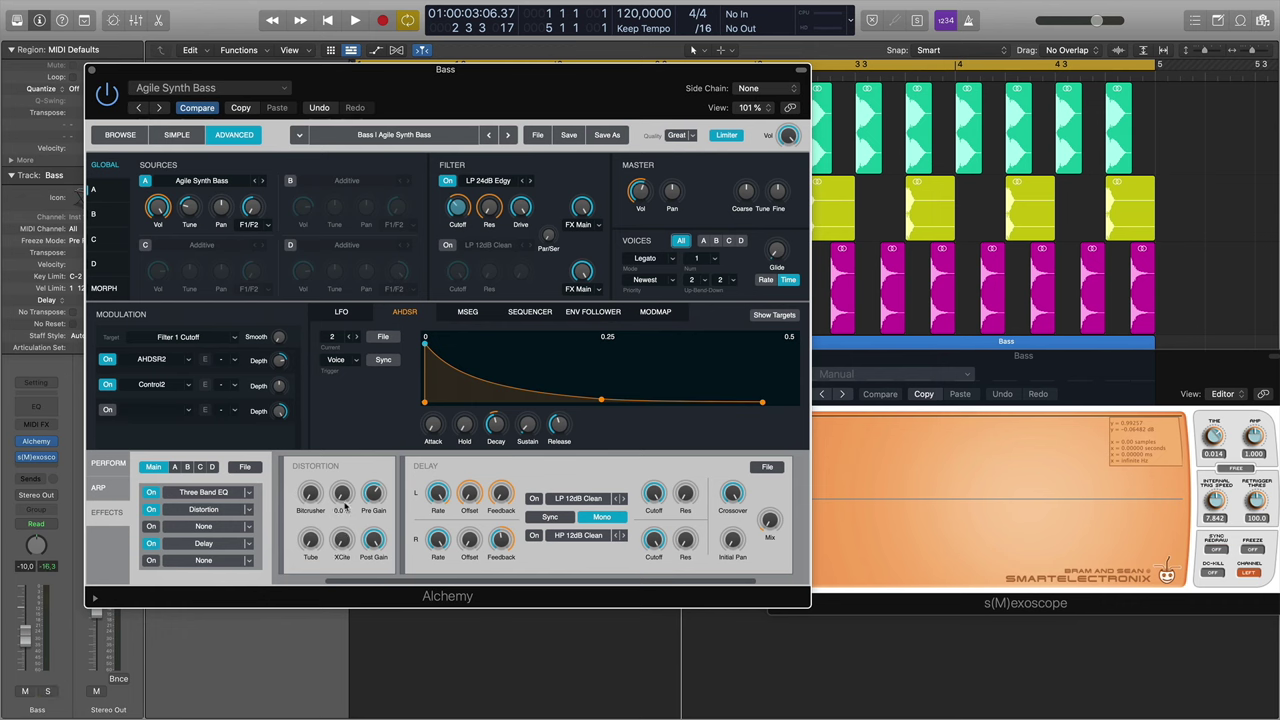
Step: Raise the distortion's Mech amount to about 89% and audition the Bass track in solo
click(341, 500)
key(space)
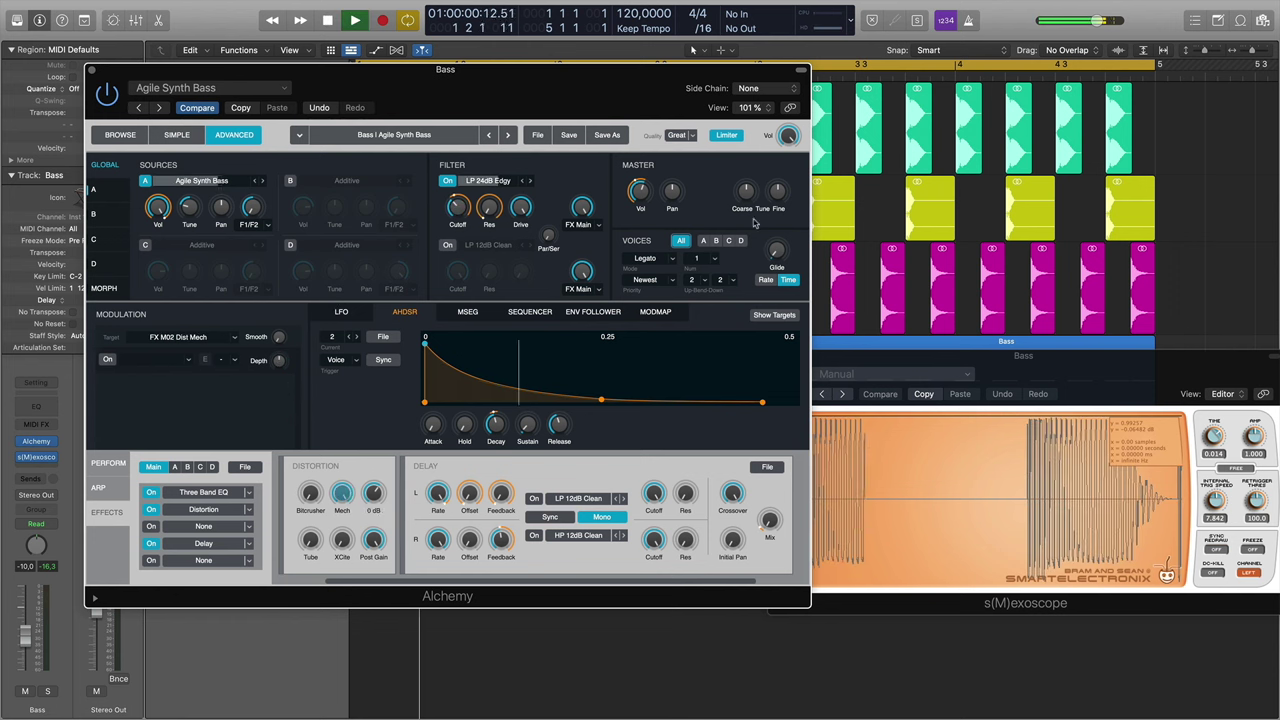
drag(538, 73, 886, 213)
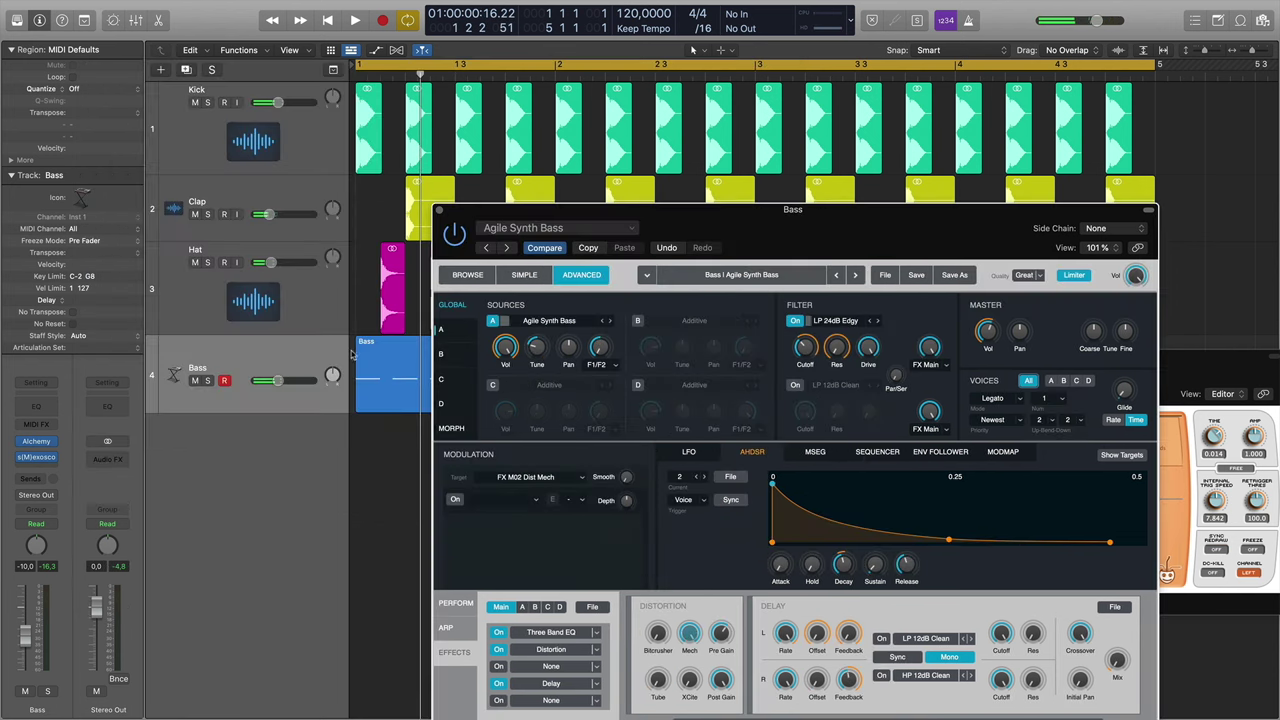
click(208, 381)
drag(577, 284, 461, 177)
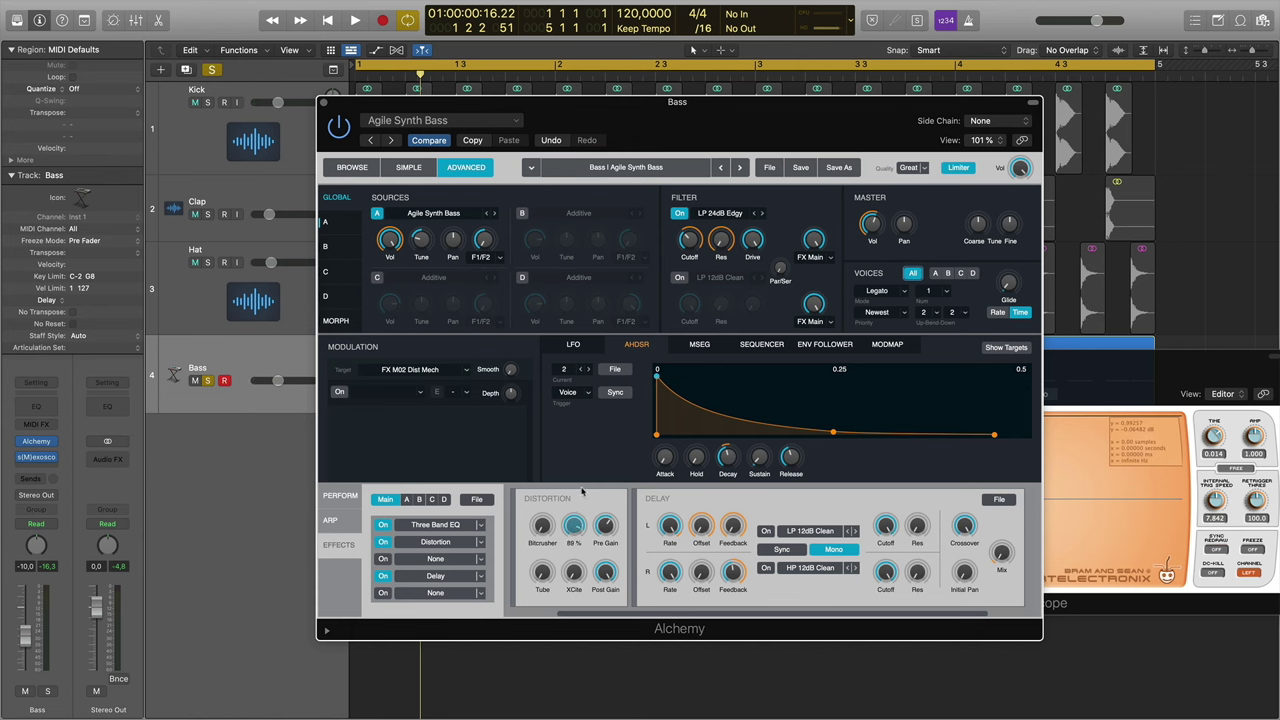
key(space)
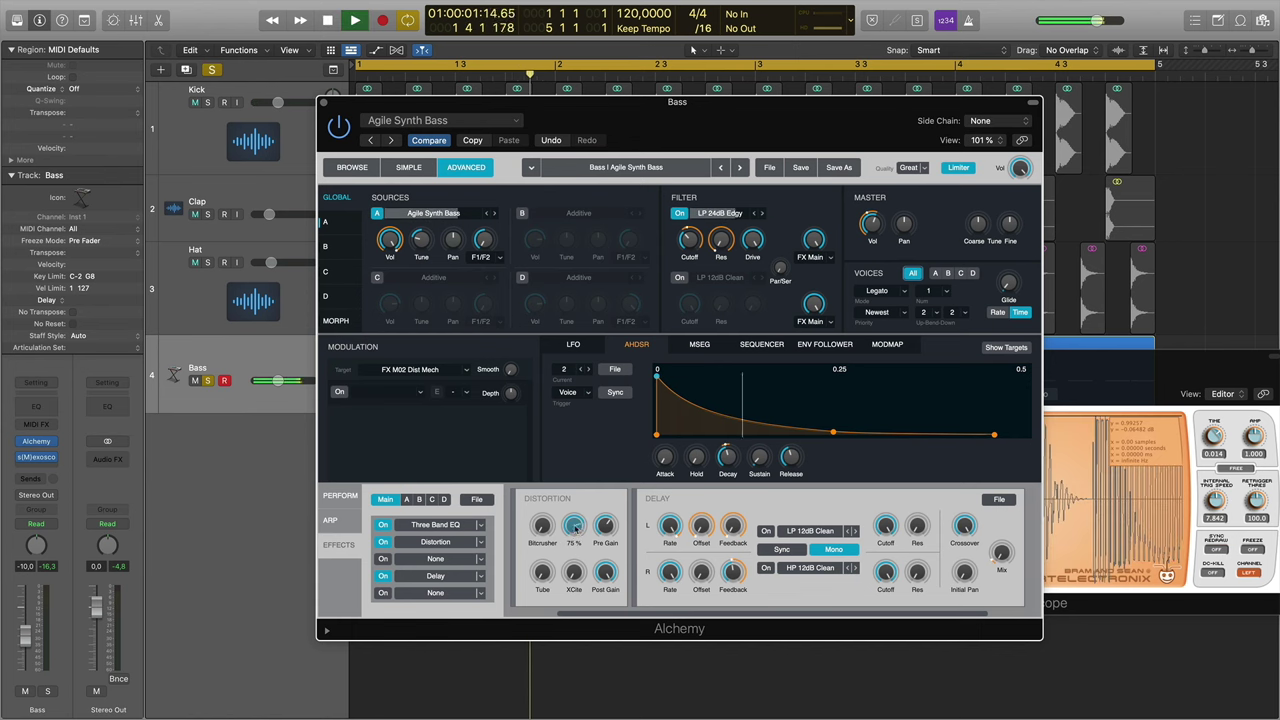
Step: Audition the bass with Mech removed and Tube at about 95%, and return Tube to 0%
click(541, 571)
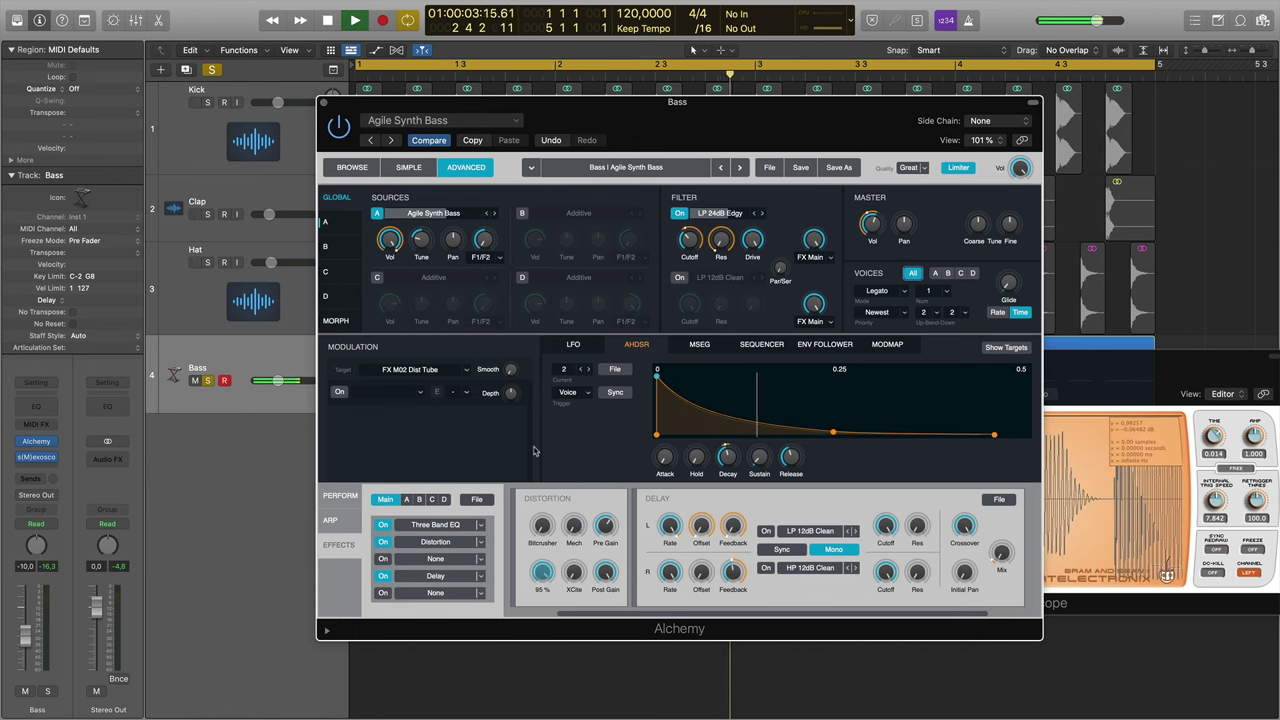
key(space)
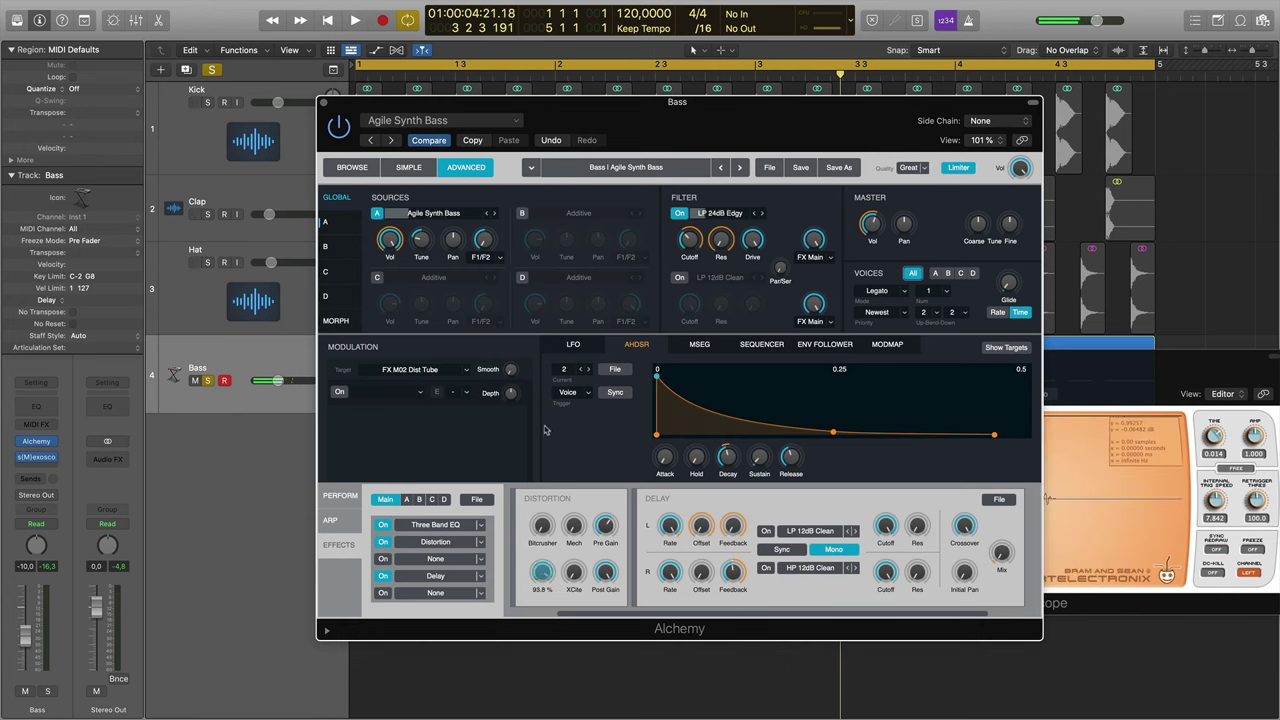
key(space)
drag(541, 580, 546, 690)
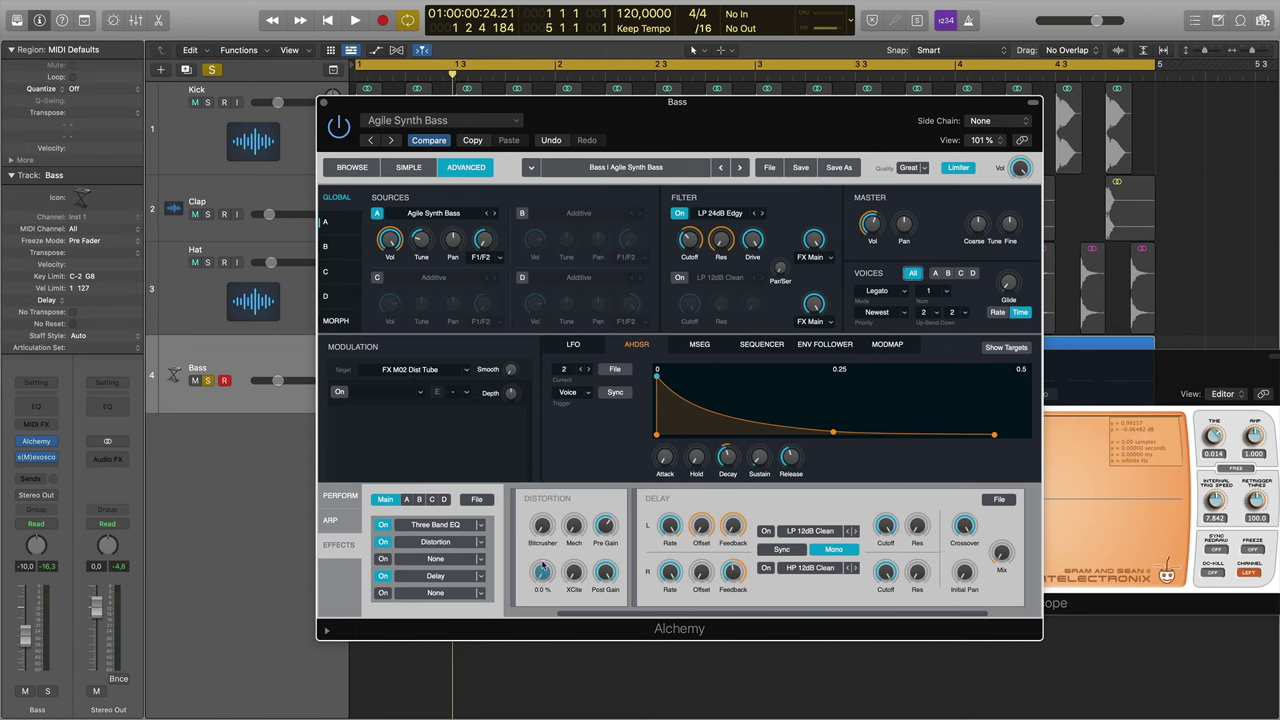
Step: Assign AHDSR2 to modulate the distortion's Tube amount with a Depth of 100% and play the bass
click(421, 393)
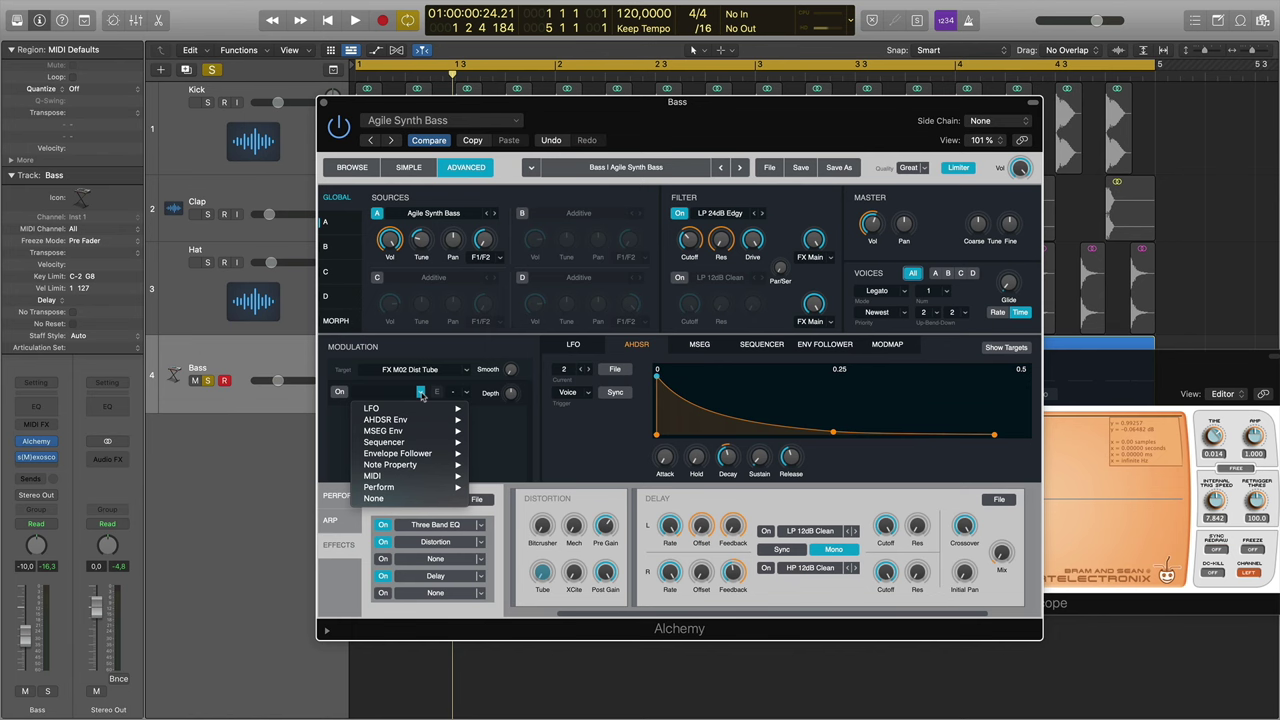
mouse_move(414, 424)
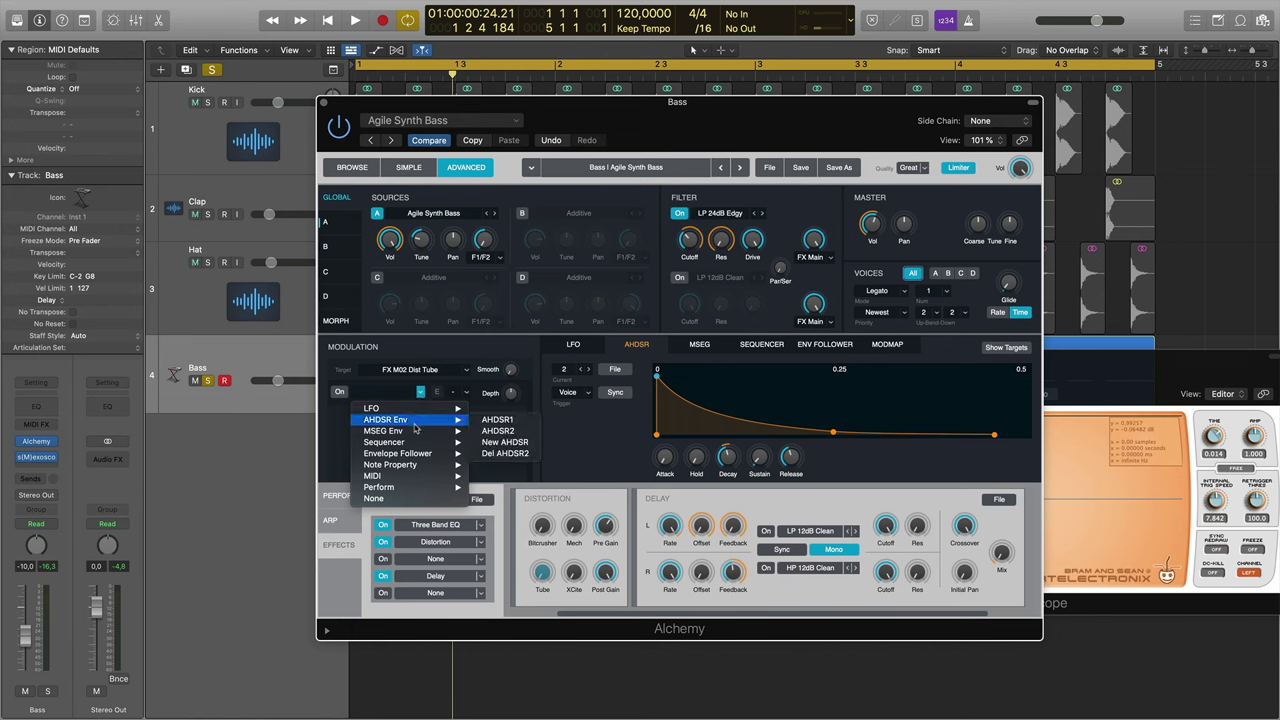
click(496, 432)
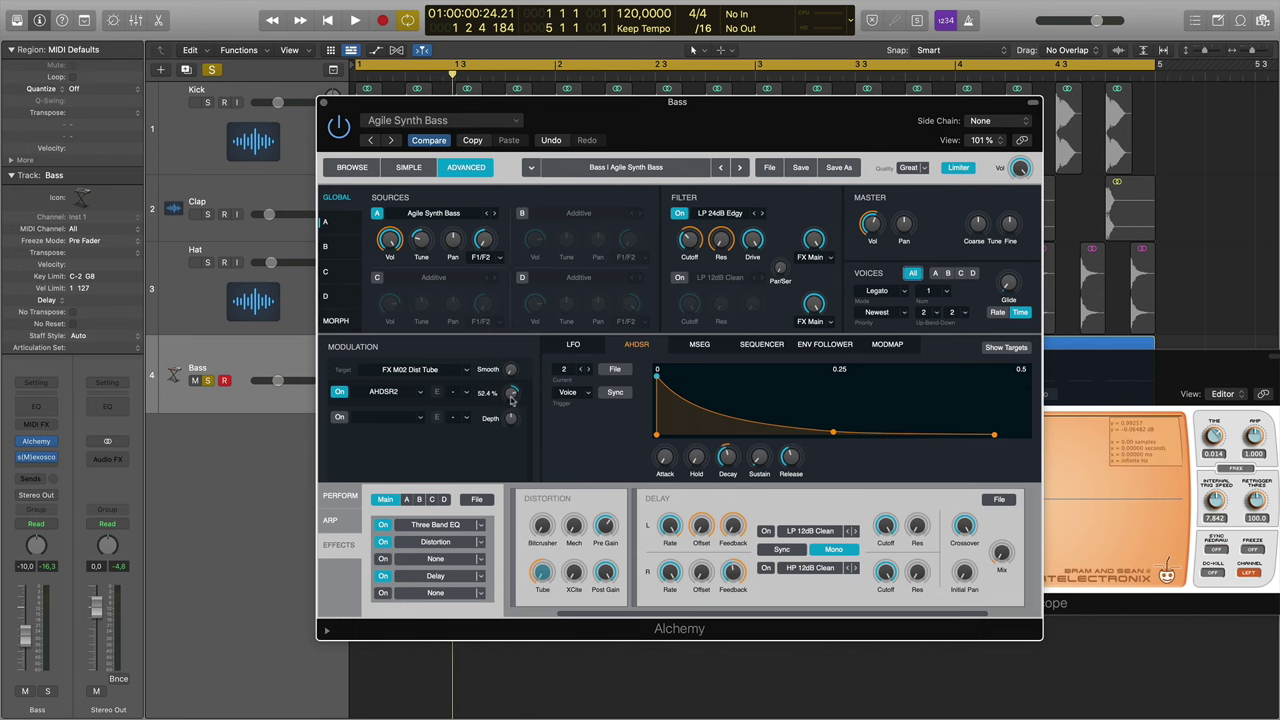
drag(545, 574, 565, 622)
key(space)
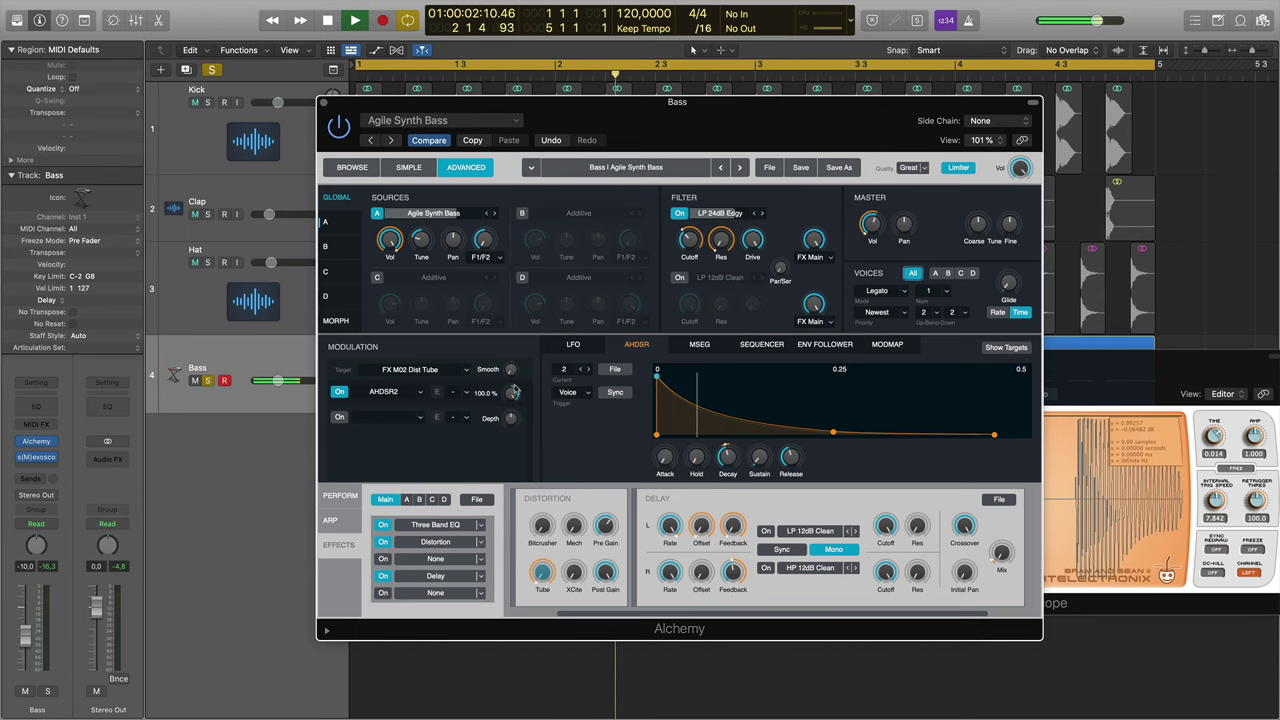
Step: Compare the bass with AHDSR2's modulation of the Tube amount bypassed and enabled
click(340, 392)
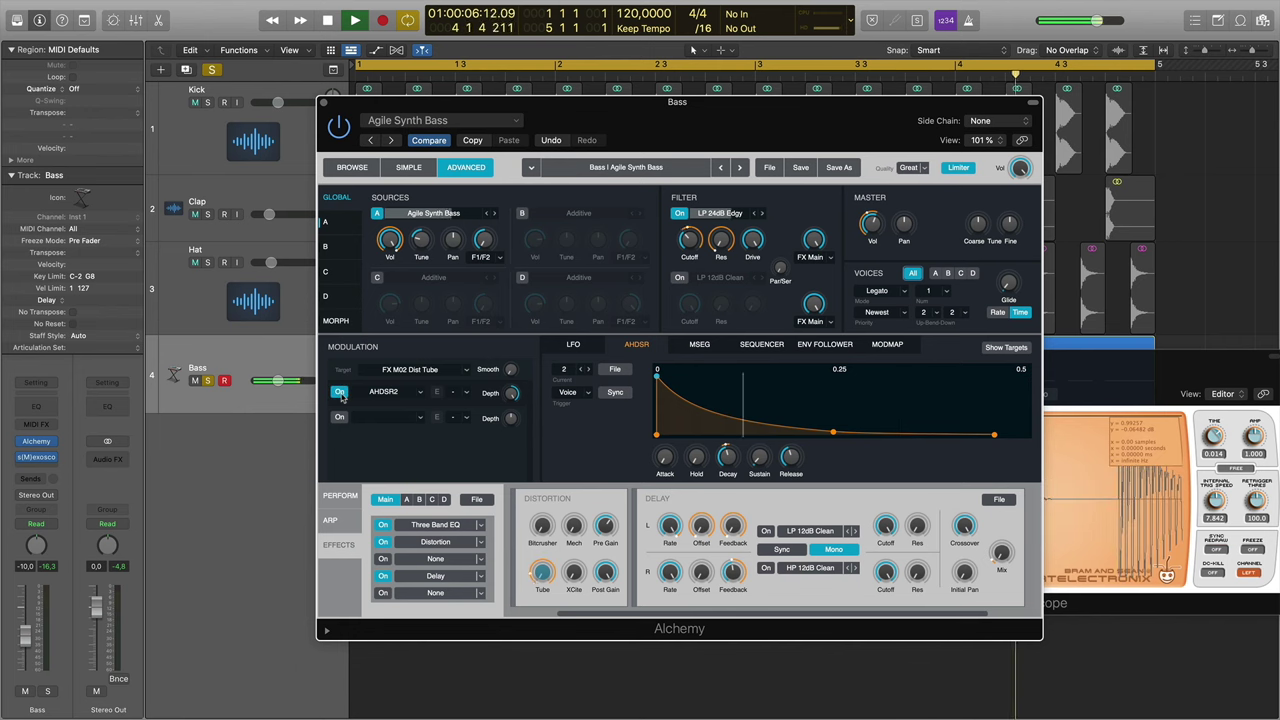
click(340, 392)
click(340, 392)
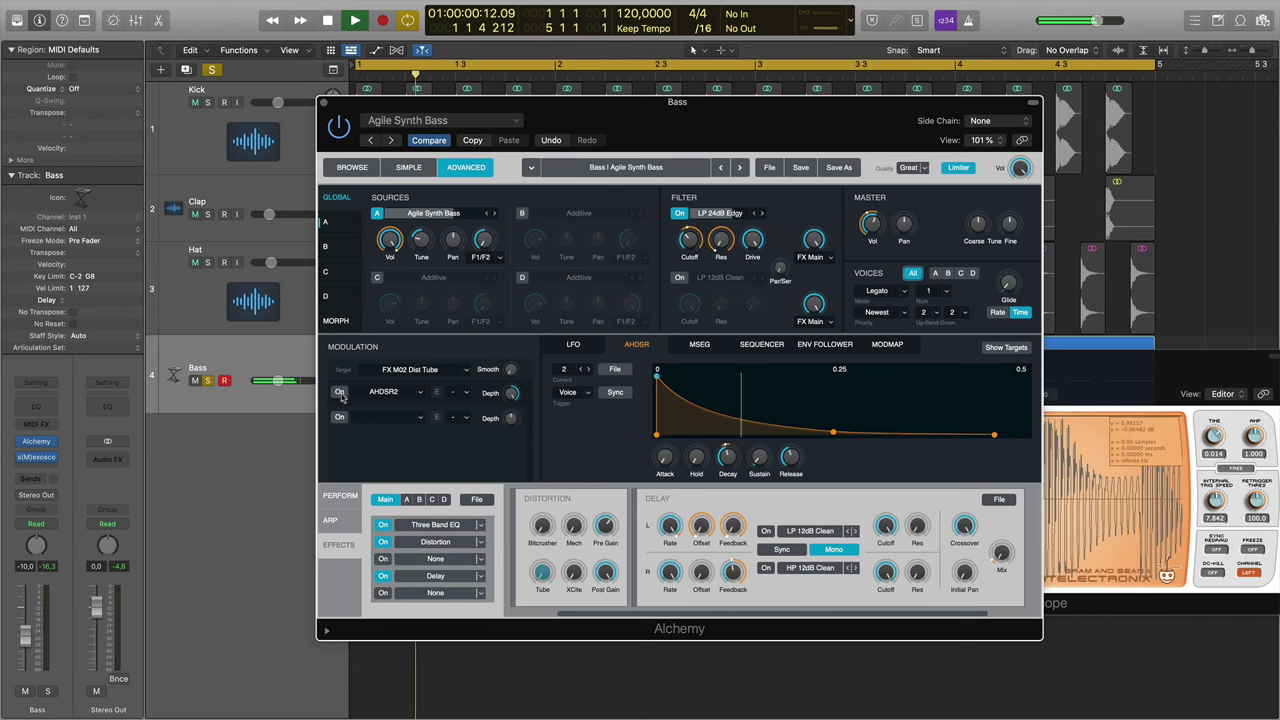
click(340, 392)
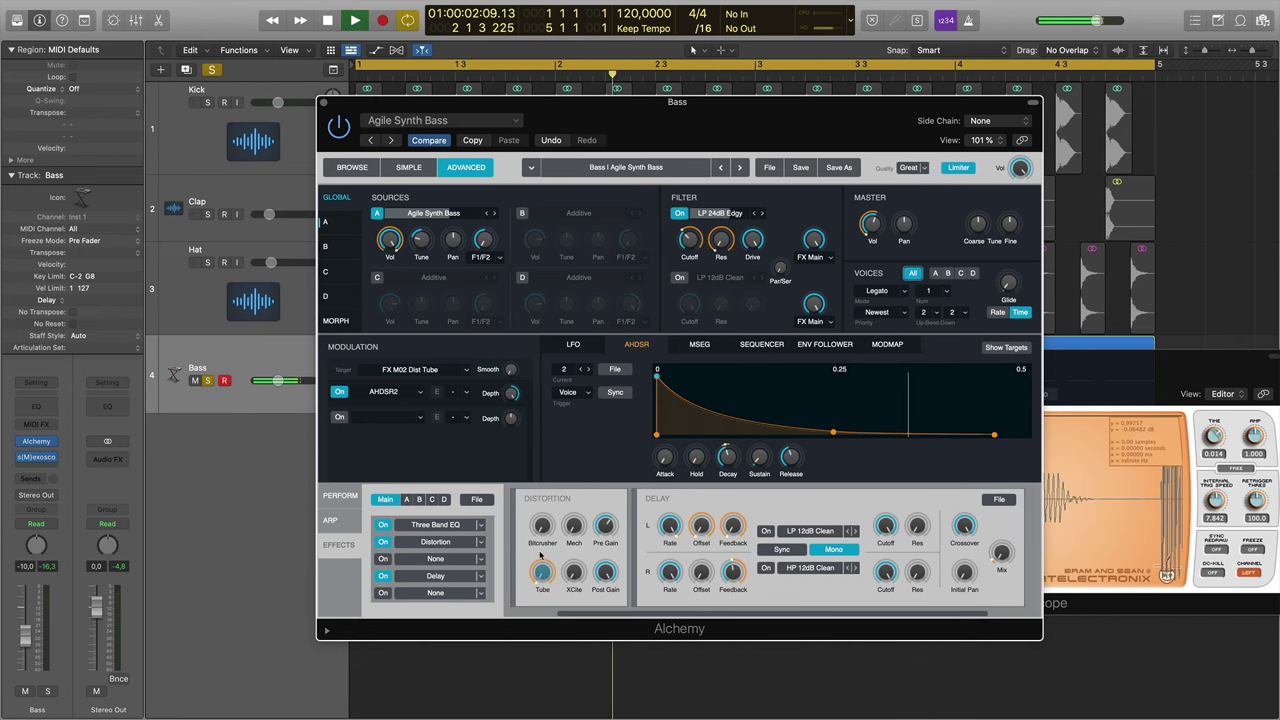
key(space)
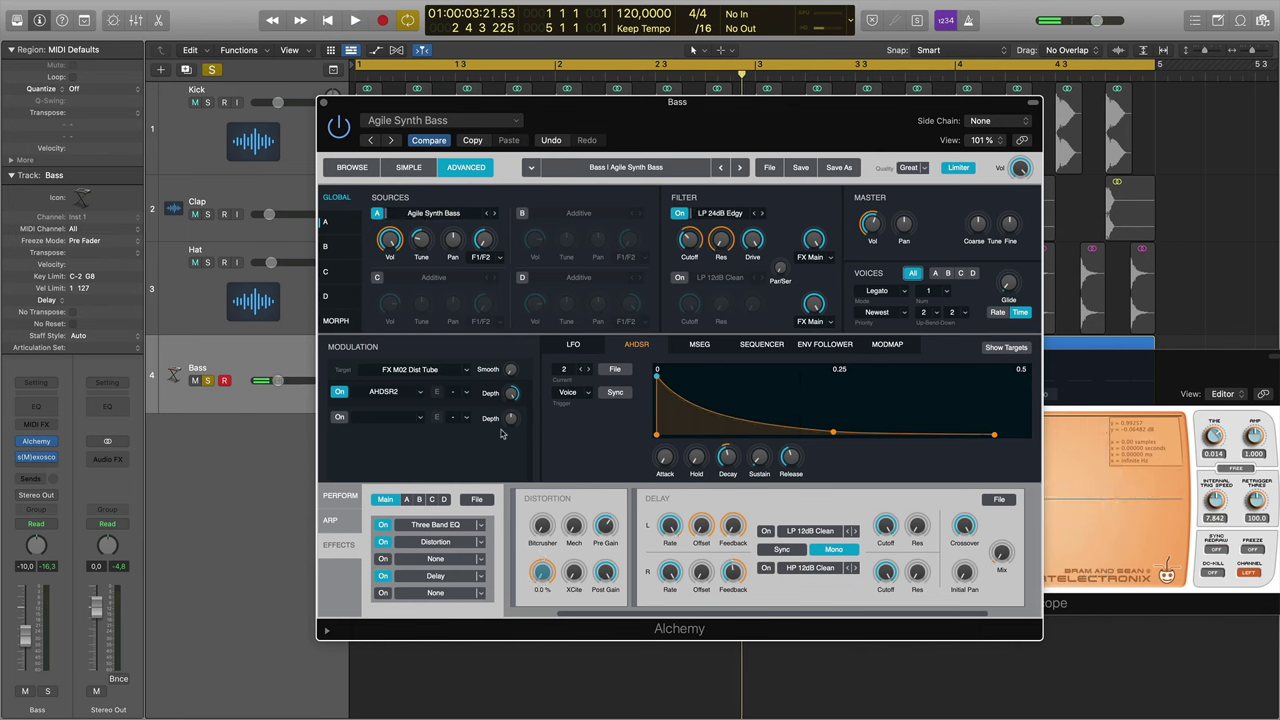
Step: Set the Tube's AHDSR2 Depth to 0% and assign AHDSR2 to the distortion's Mech amount with a Depth of 100%
click(466, 371)
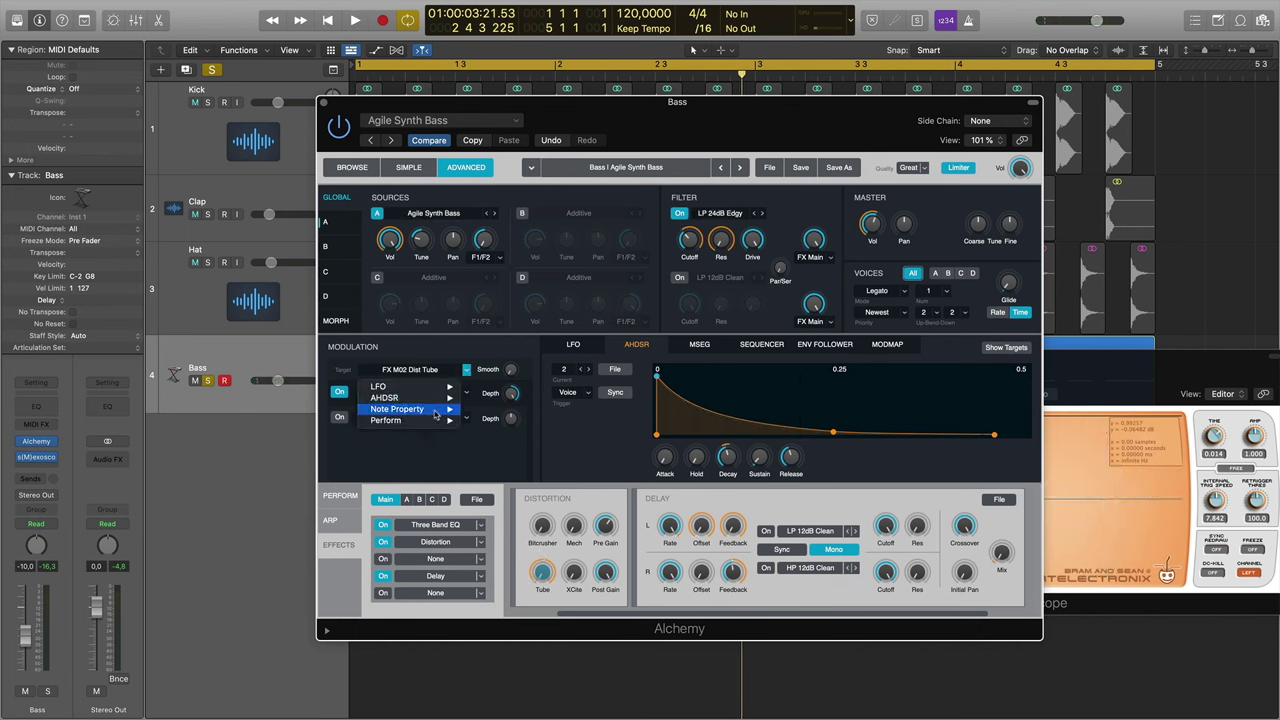
click(446, 347)
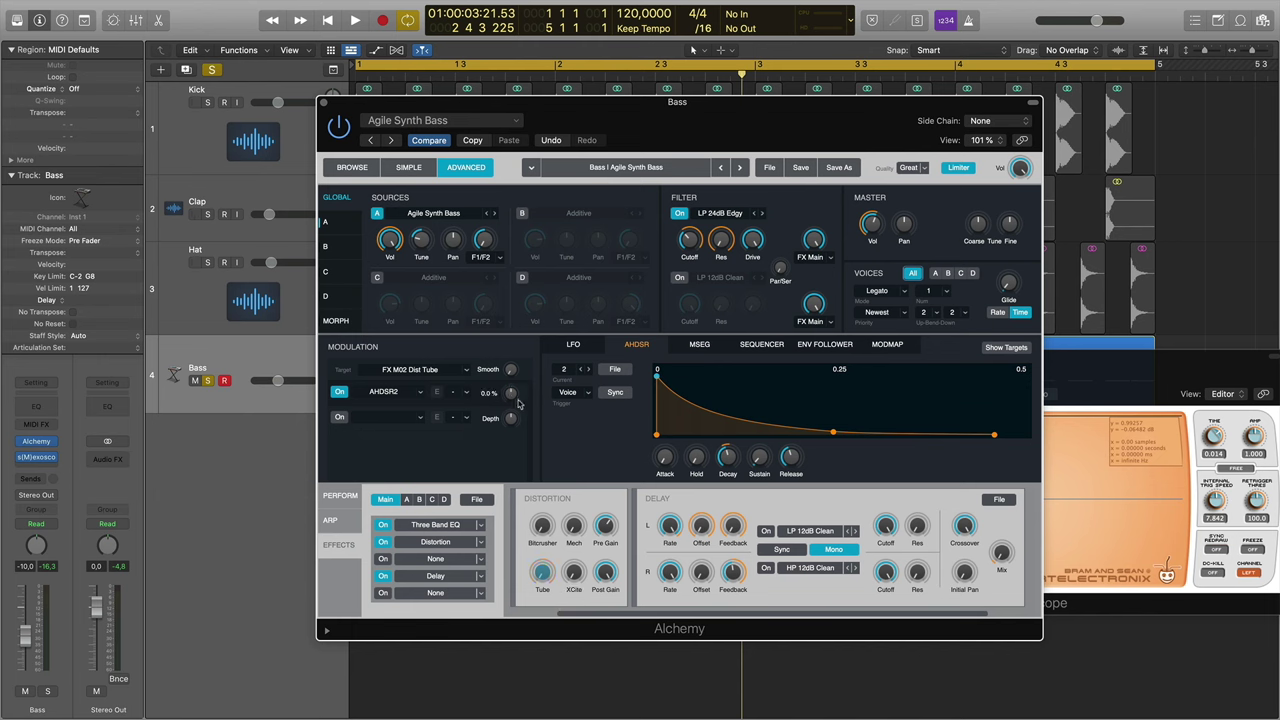
click(573, 530)
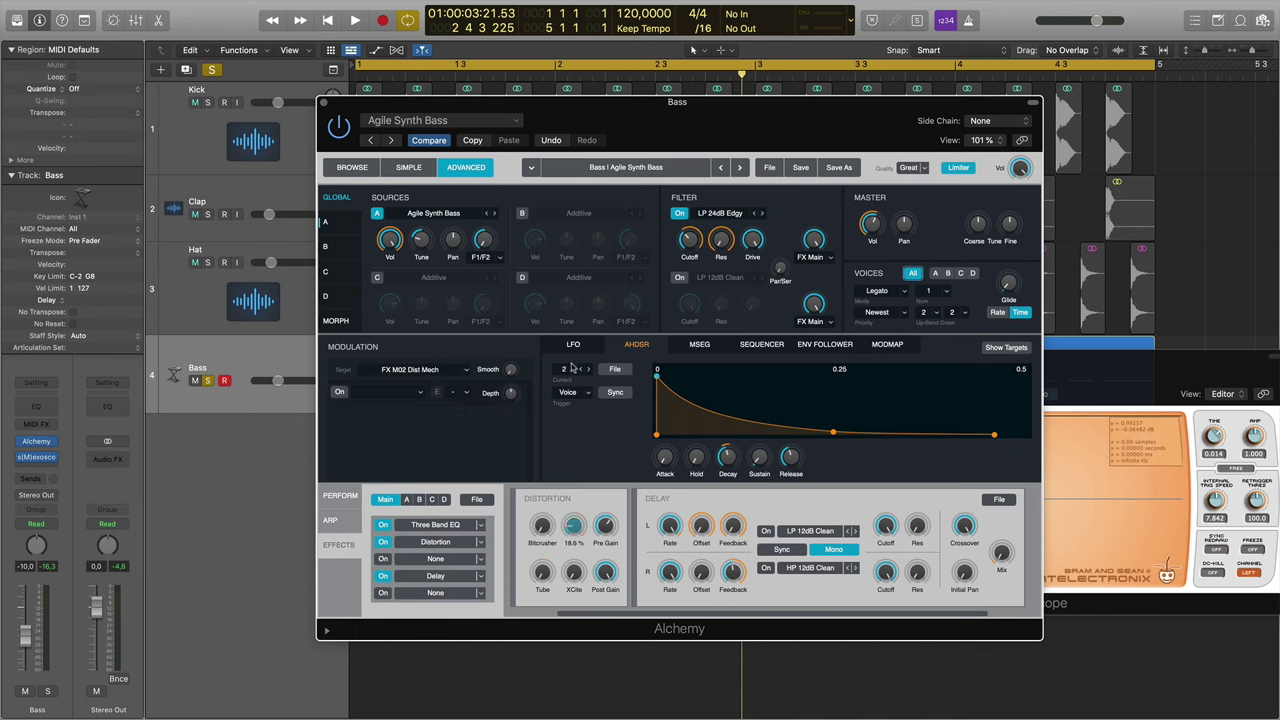
click(422, 393)
mouse_move(425, 420)
click(511, 431)
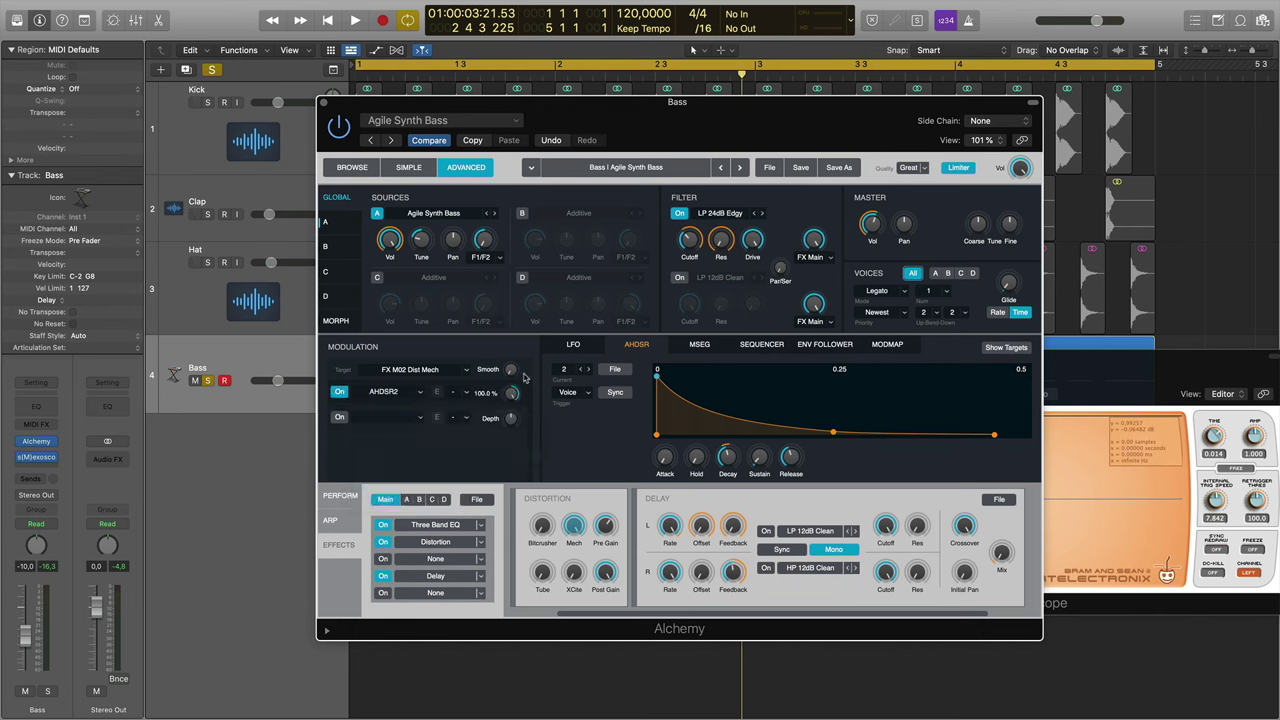
Step: Set the Mech base amount to 0% while the bass plays and reduce its AHDSR2 Depth to about 66.6%
key(space)
drag(513, 394, 513, 462)
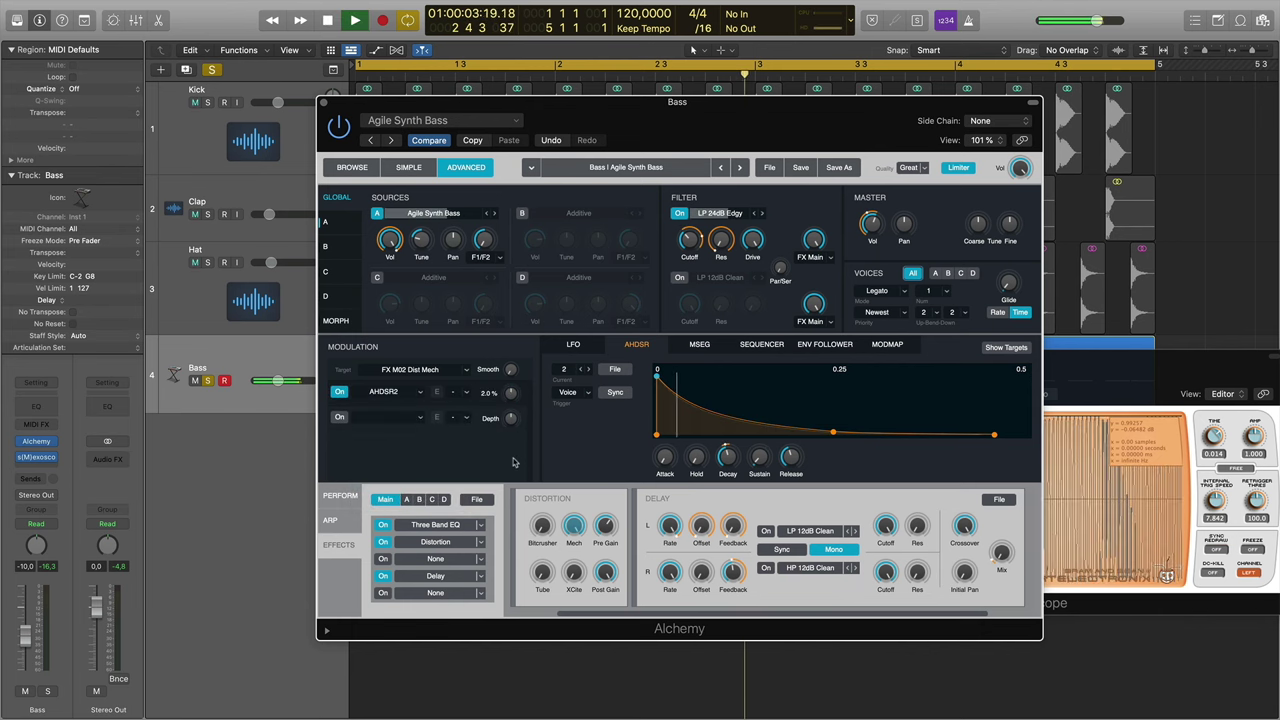
drag(577, 528, 582, 581)
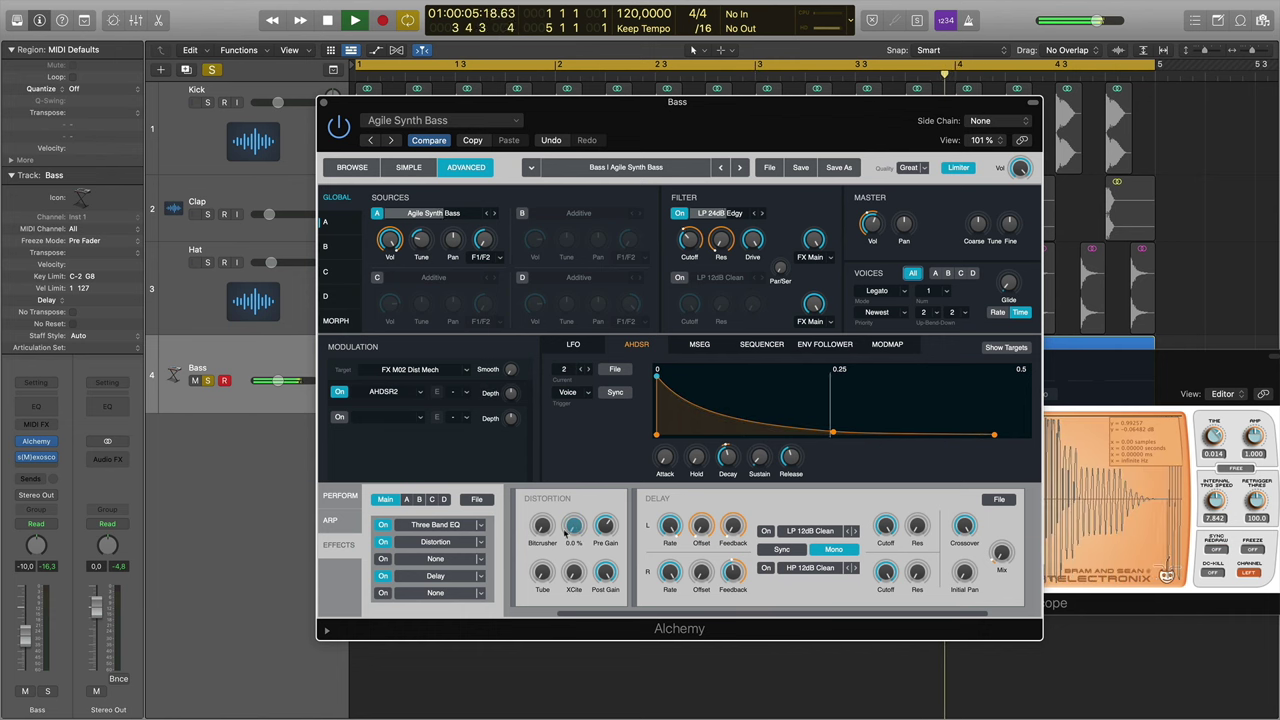
drag(512, 395, 523, 293)
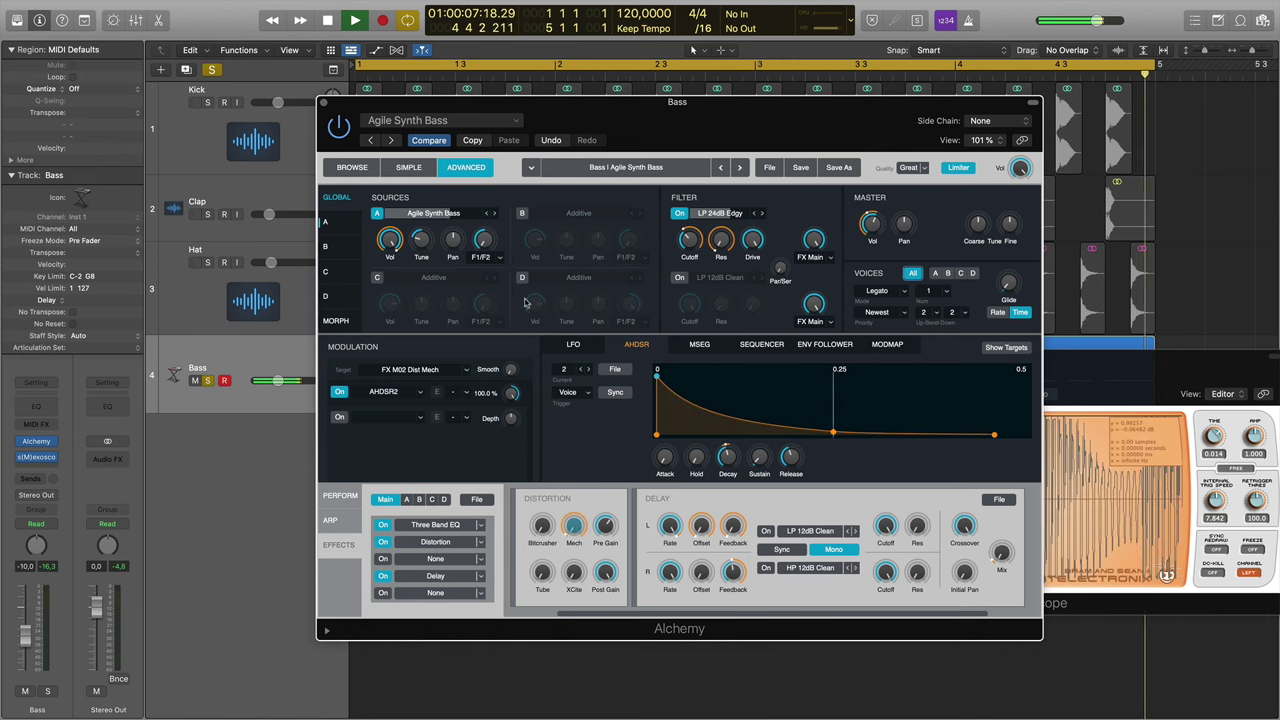
key(space)
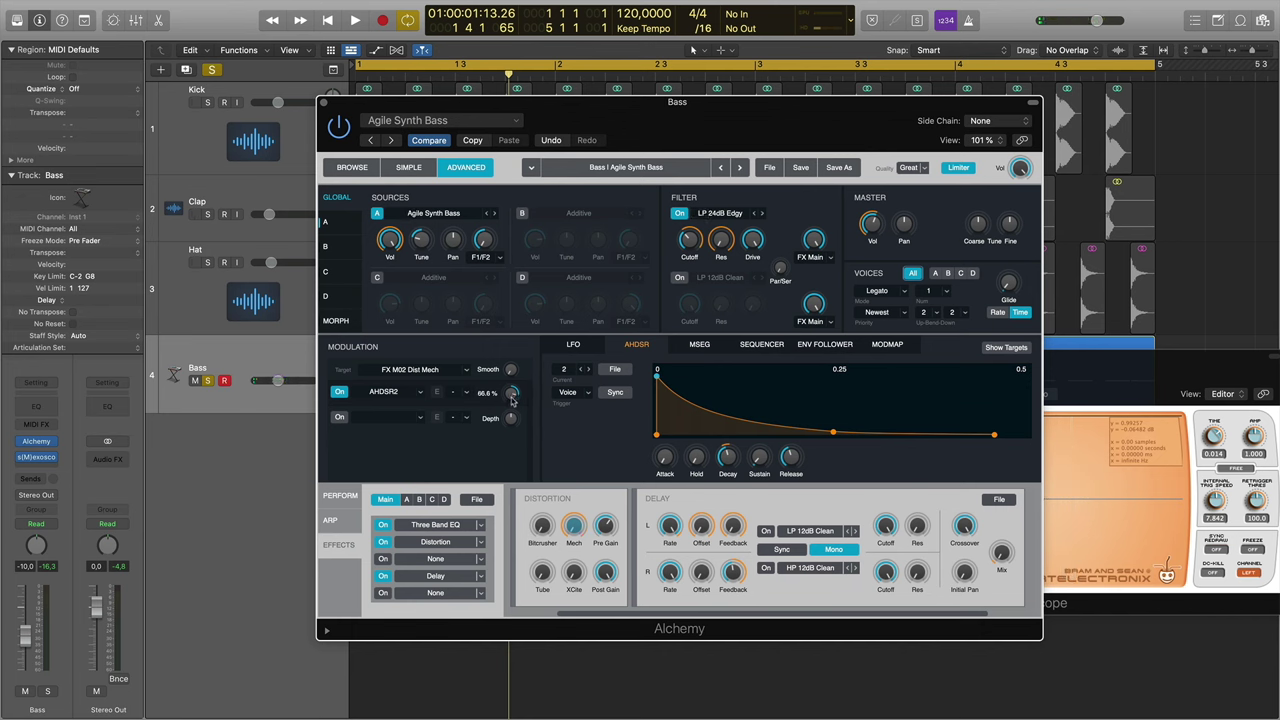
Step: Compare the bass with AHDSR2's modulation of Mech bypassed and enabled, and lower its Depth to about 56.4%
key(space)
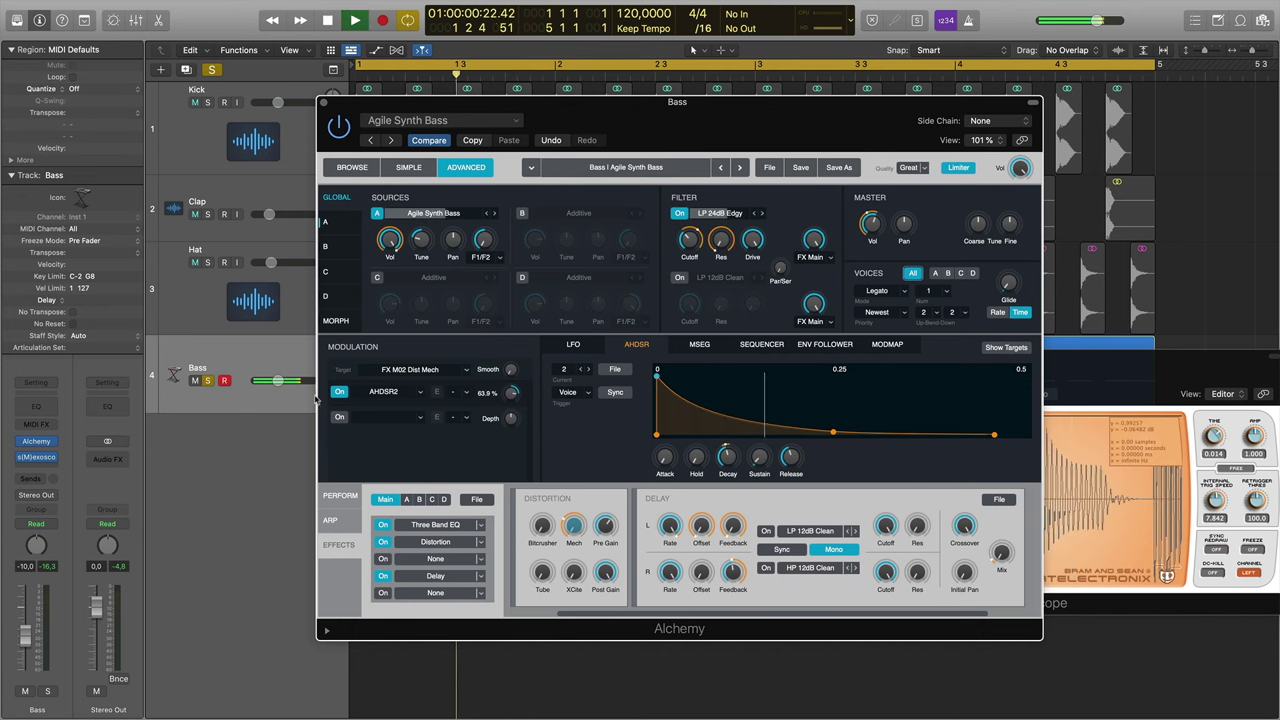
click(338, 392)
click(338, 392)
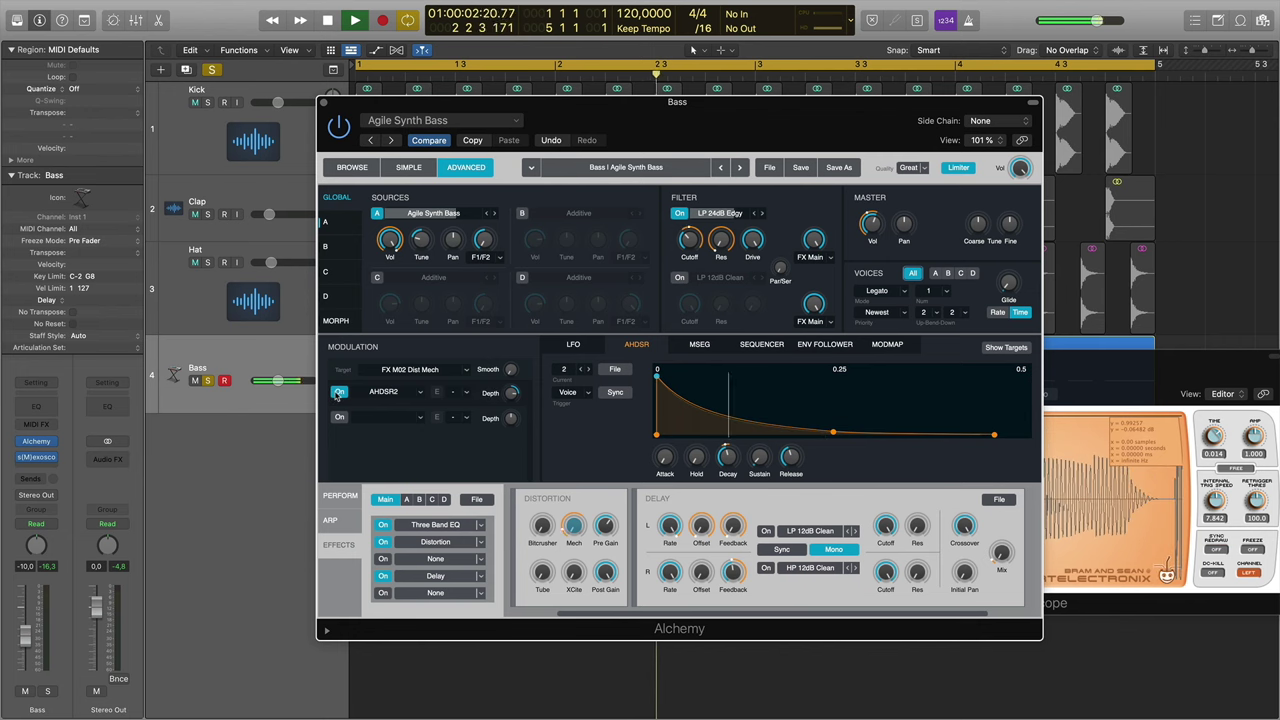
drag(513, 400, 513, 407)
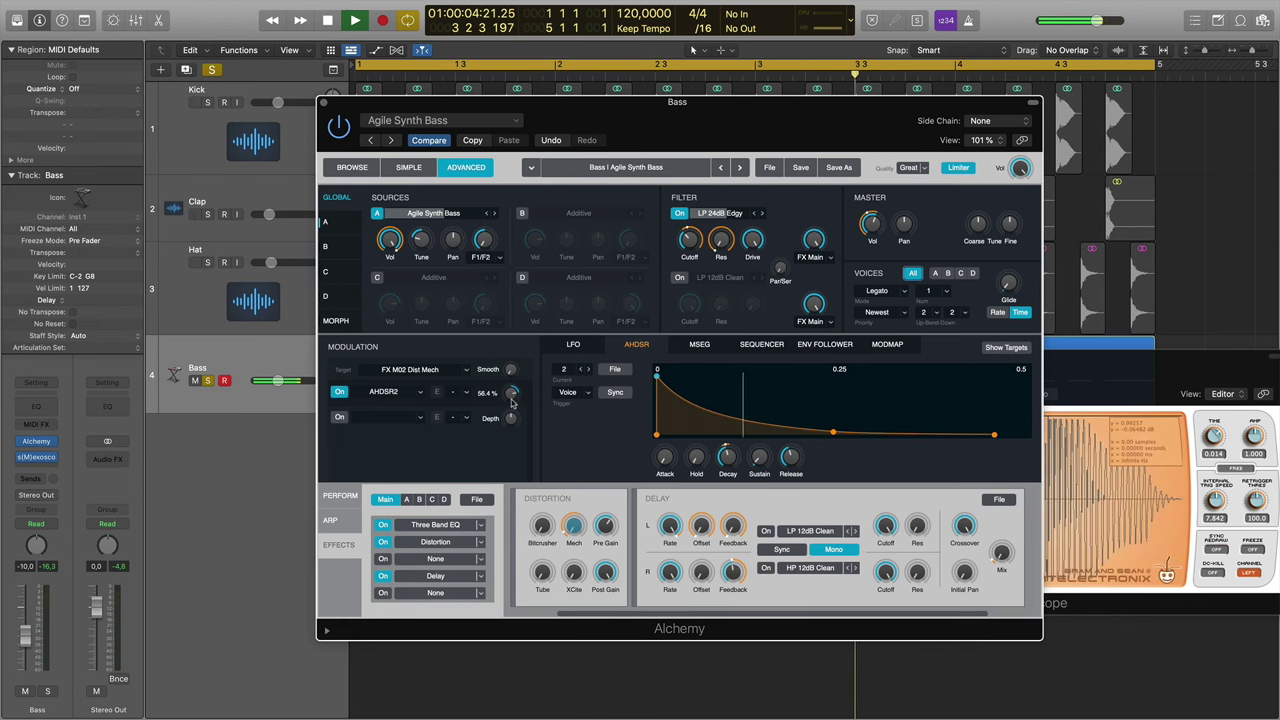
Step: Compare the bass with AHDSR2's Mech modulation bypassed and enabled, and raise its Depth to about 66.2%
click(340, 392)
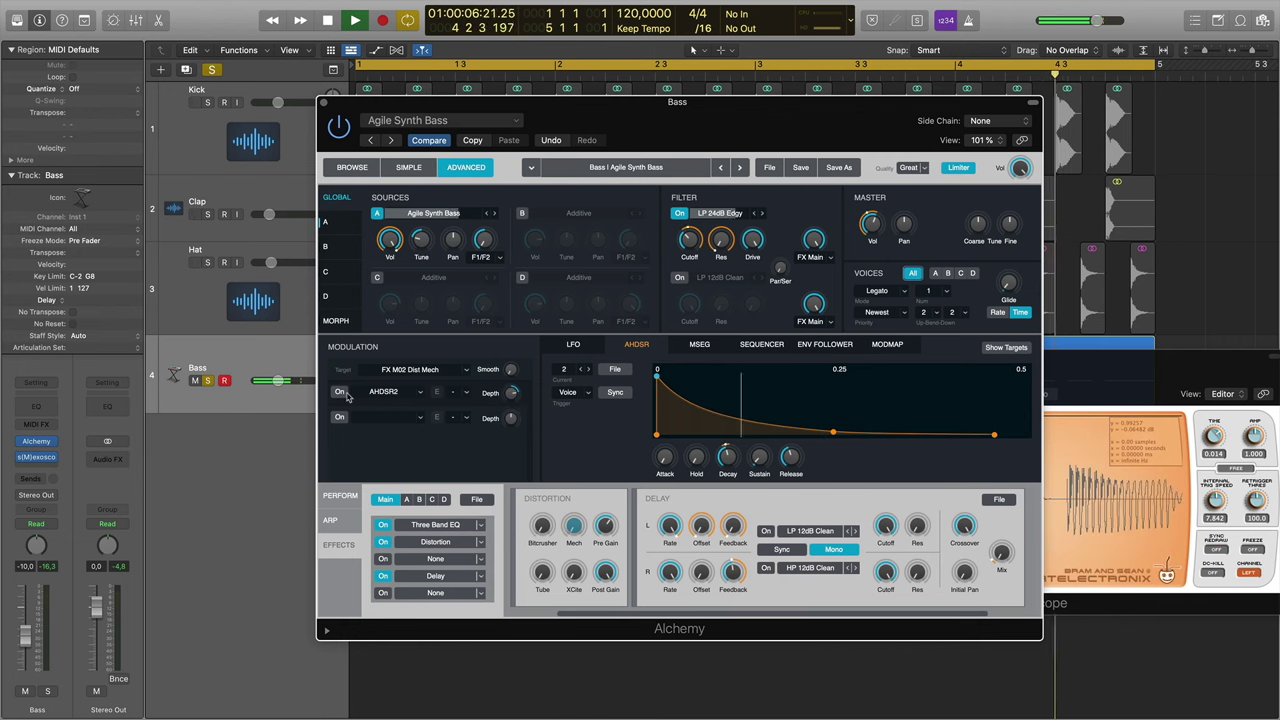
click(340, 392)
drag(513, 402, 514, 395)
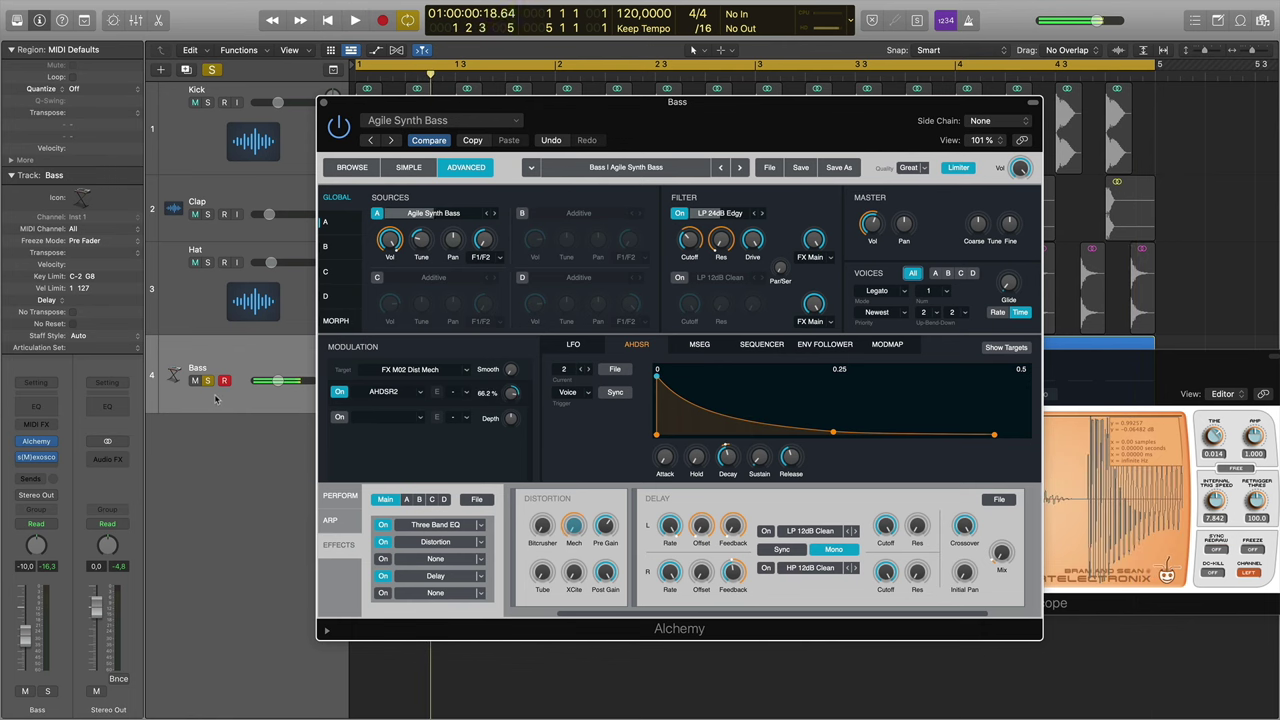
Step: Unsolo the Bass track, lower Mech's AHDSR2 Depth to about 60.2% and toggle the modulation to compare it in the full mix
key(s)
drag(512, 394, 513, 402)
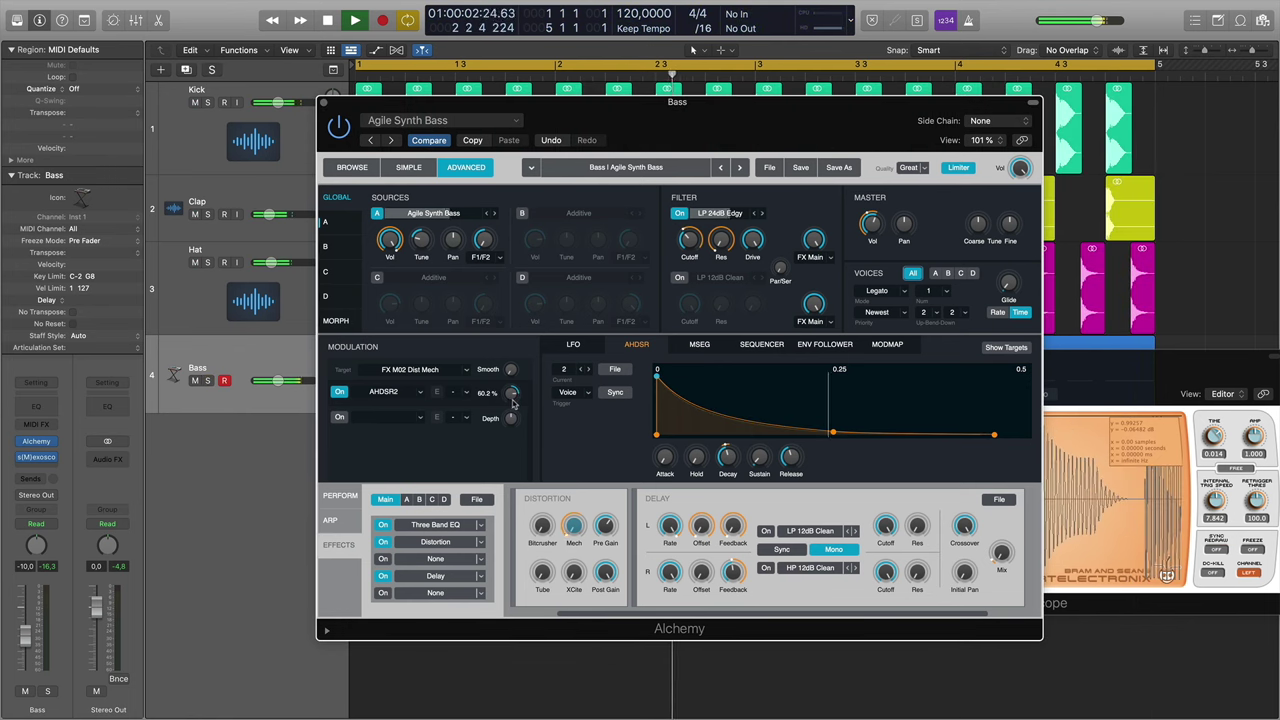
click(339, 392)
Step: Arrange the Alchemy and s(M)exoscope windows to see the whole oscilloscope, and play the mix to examine the bass waveform
drag(647, 112, 379, 93)
drag(991, 362, 947, 298)
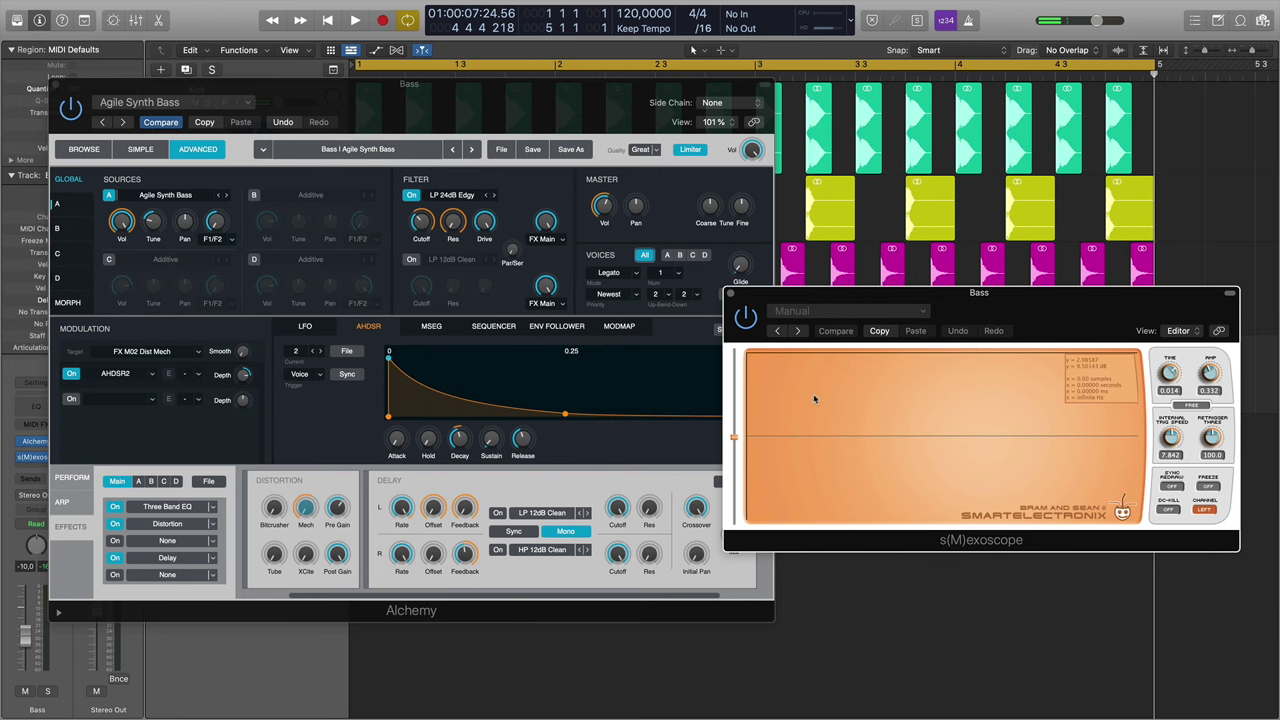
key(space)
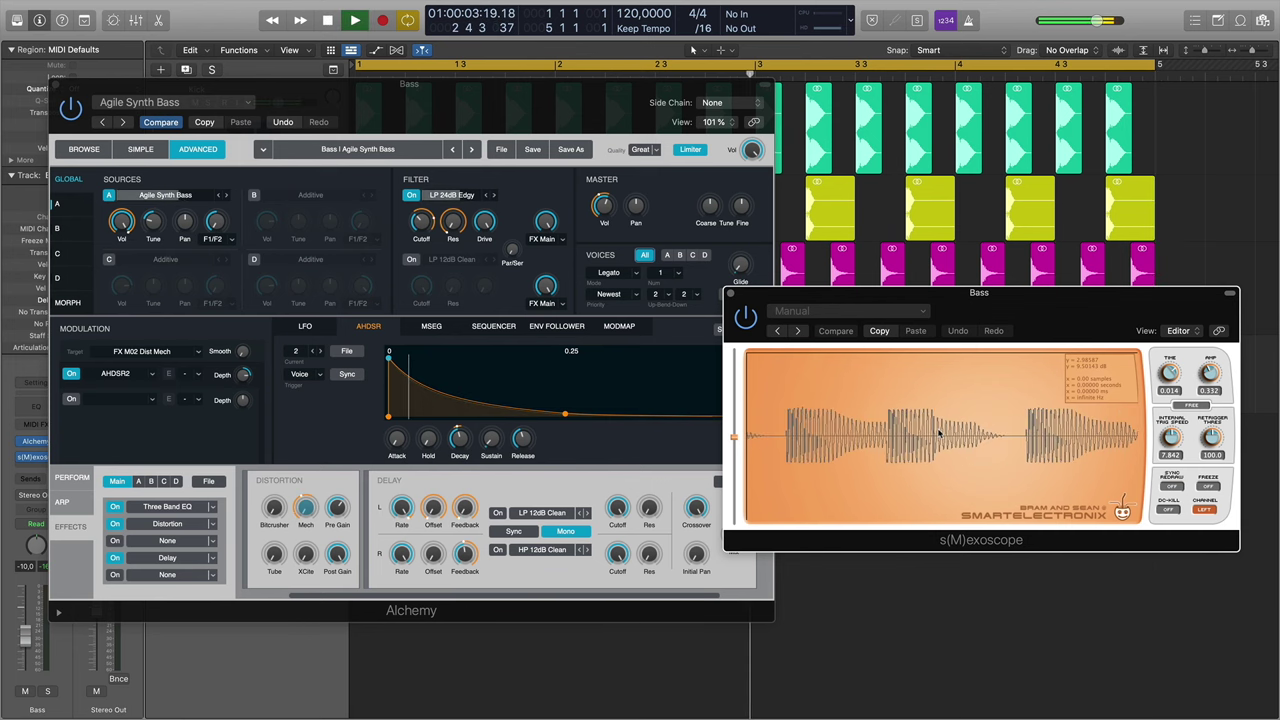
key(space)
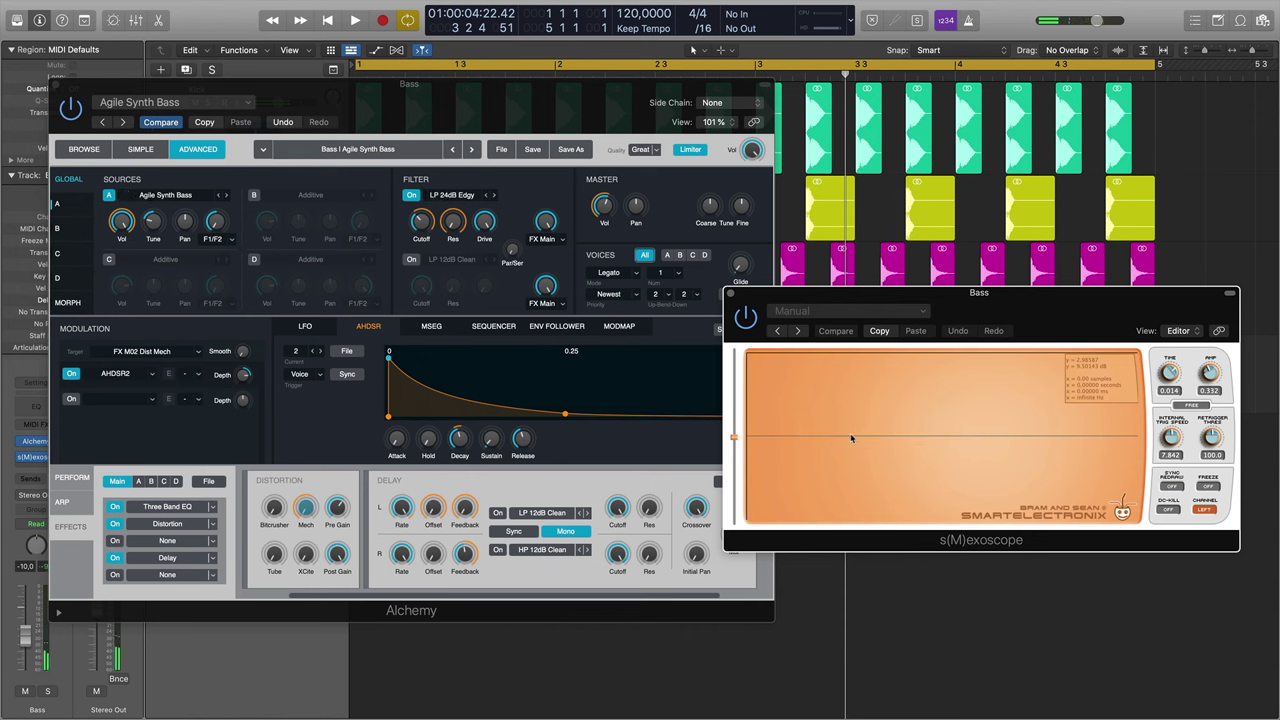
Step: Reduce the AHDSR2 Depth on Mech to about 50.8%, reposition the Alchemy window and play the full mix
drag(245, 381, 245, 390)
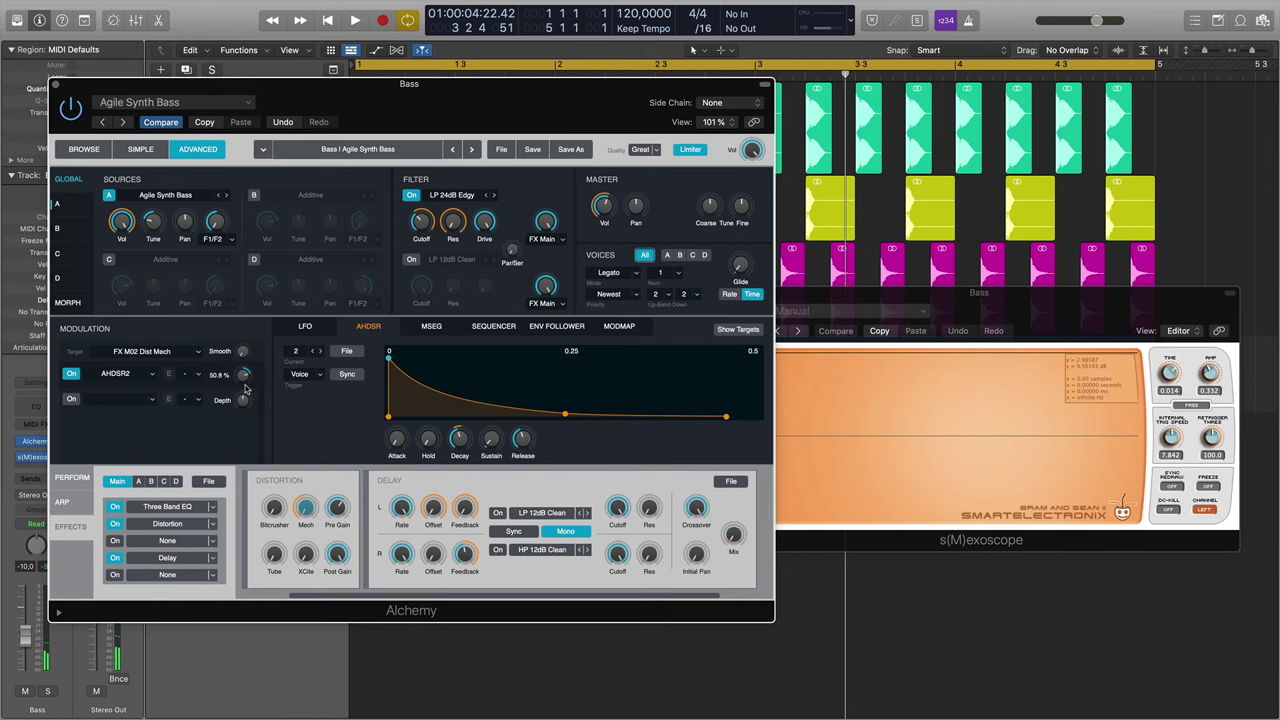
drag(330, 112, 450, 148)
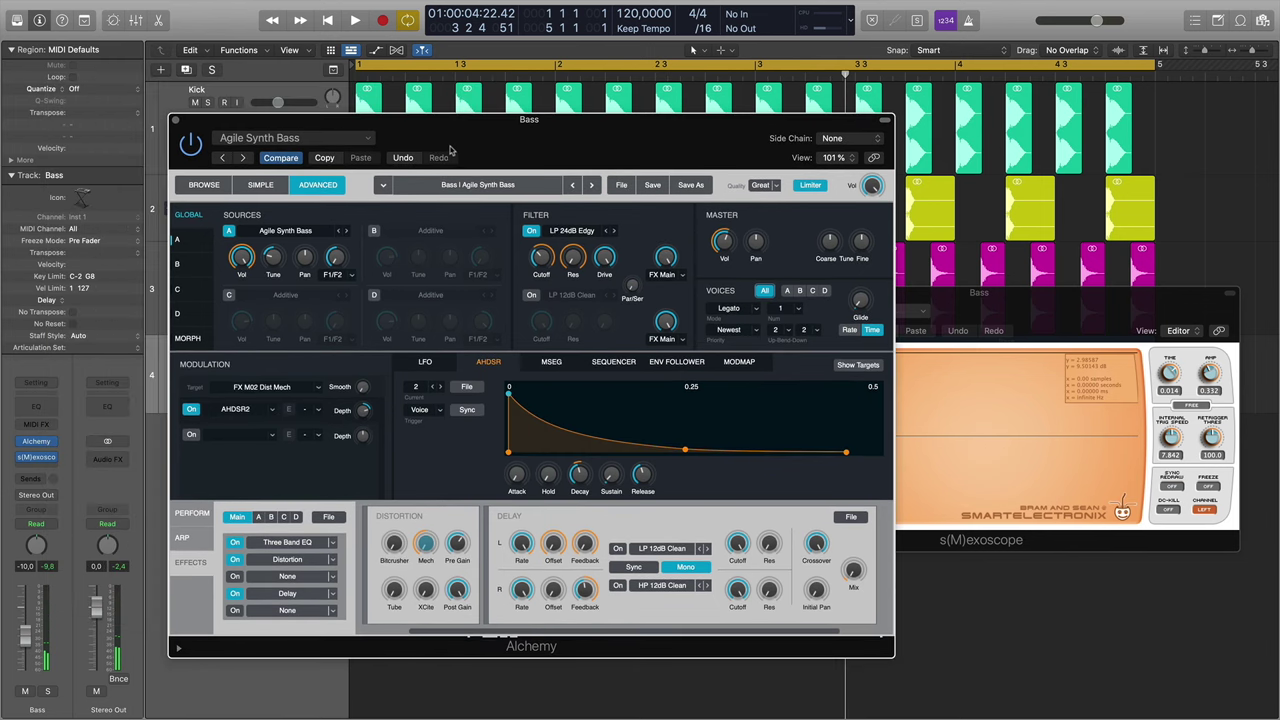
key(space)
Step: Close the Alchemy window and lower the Bass track's volume to about -13.8 dB within the mix
click(175, 121)
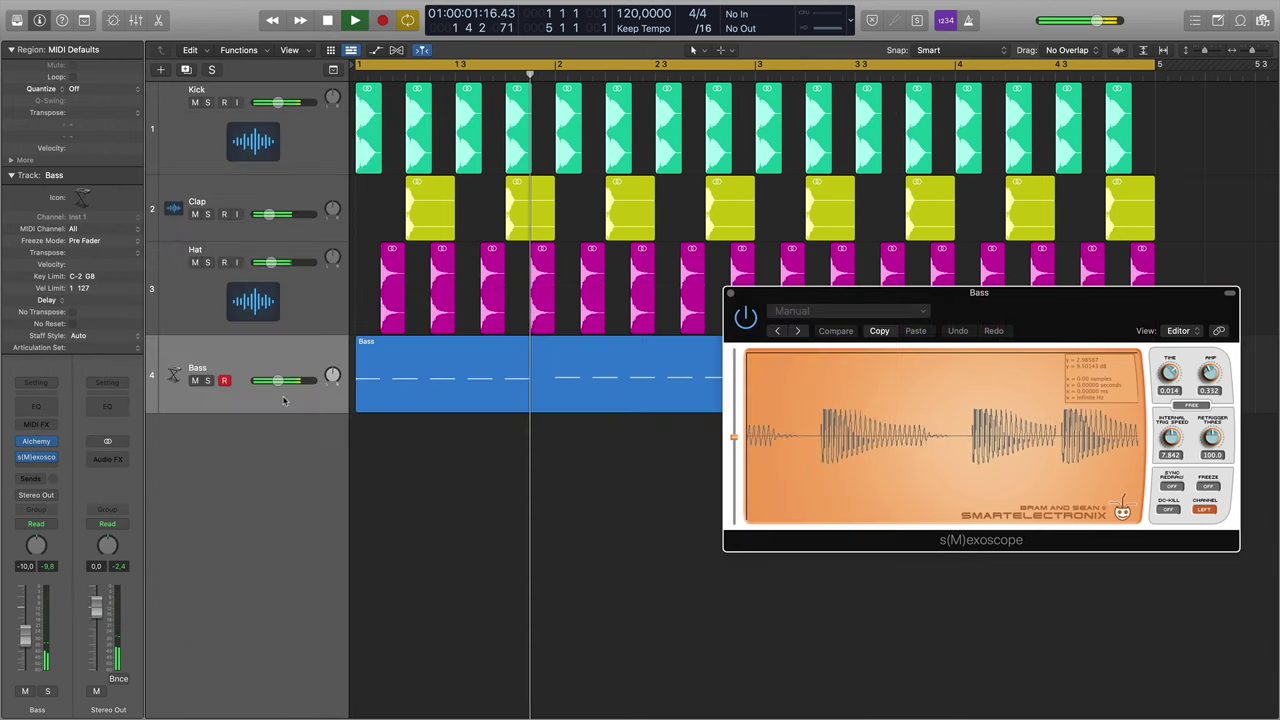
drag(279, 381, 273, 381)
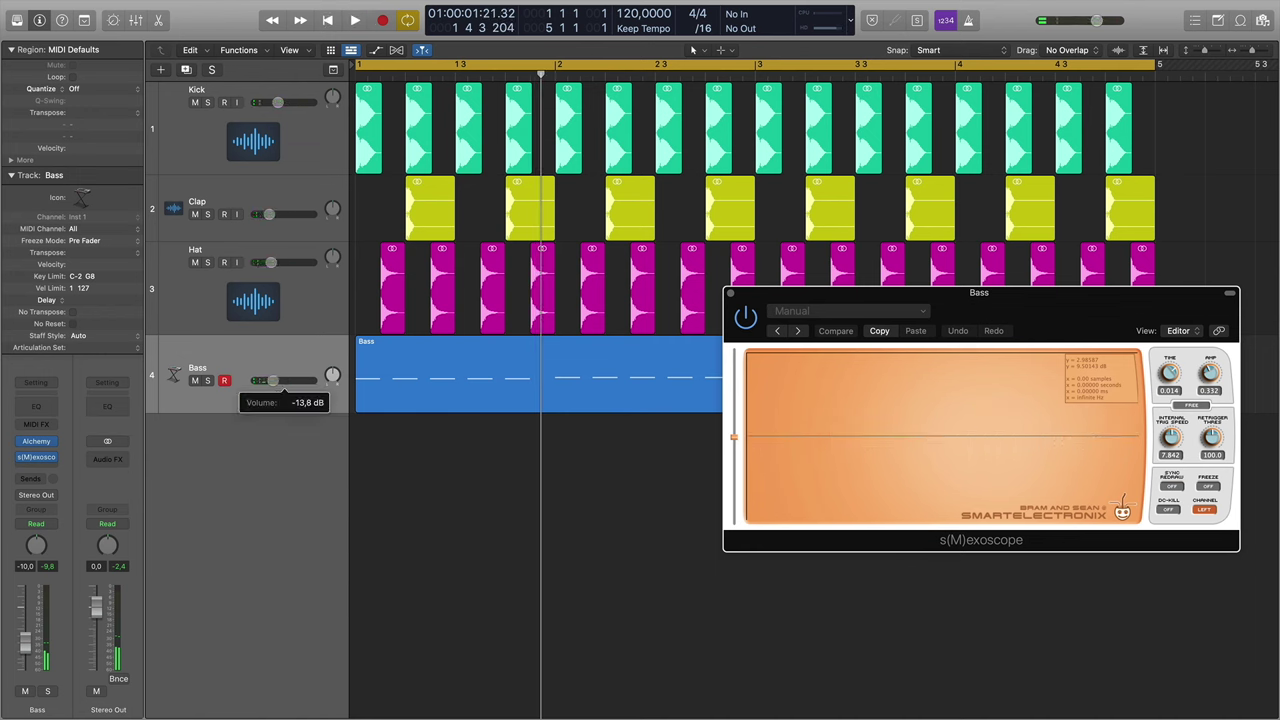
key(space)
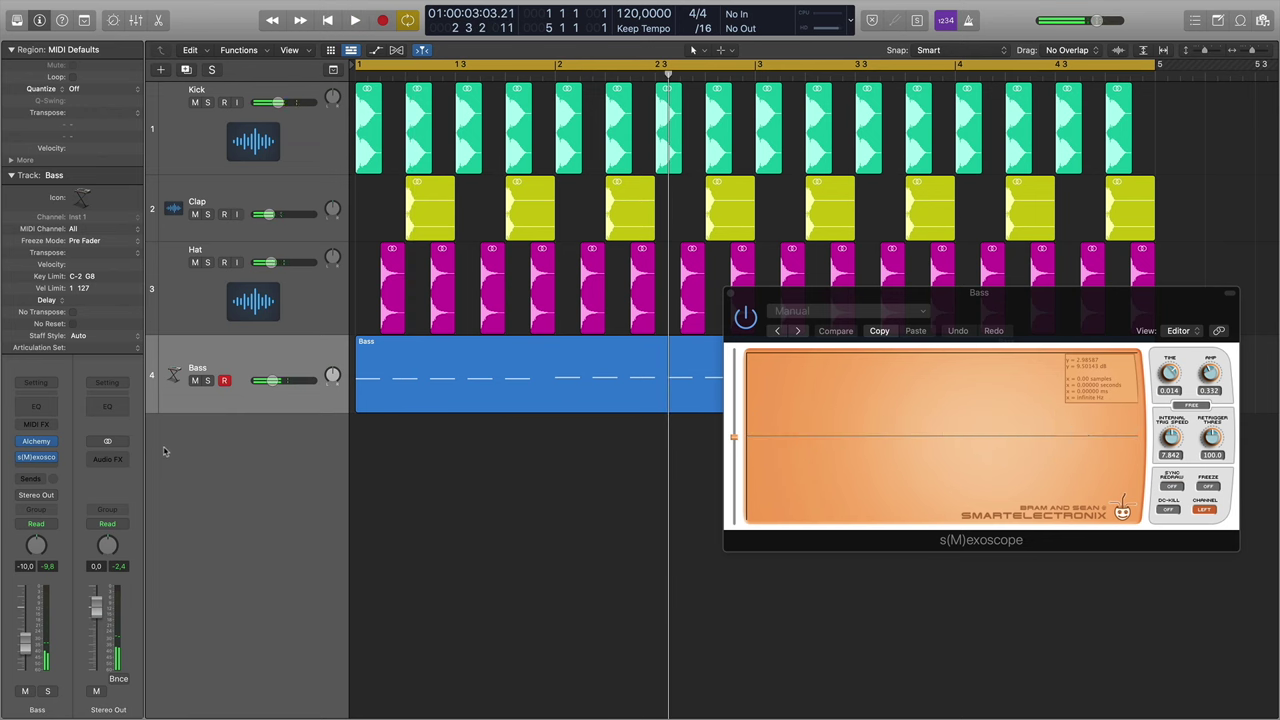
Step: Solo the Bass track and look through the effect plug-ins available for its free insert, including the Dynamics category
click(207, 381)
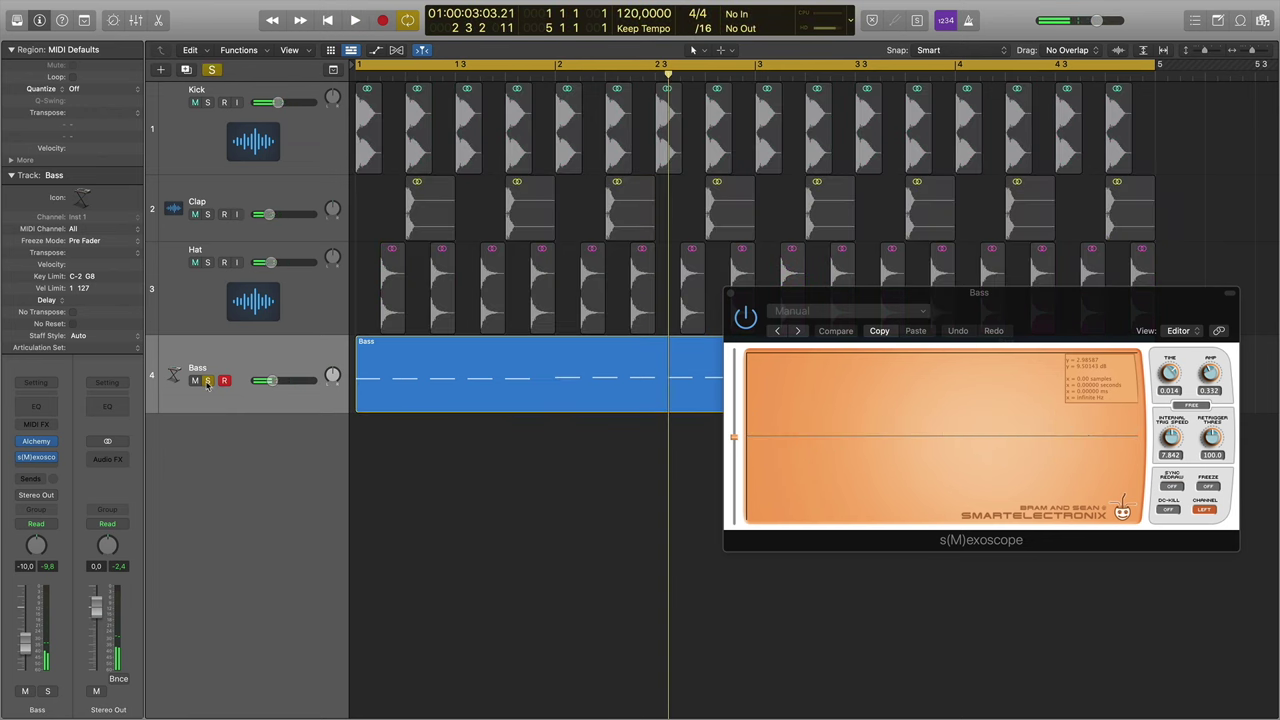
click(45, 462)
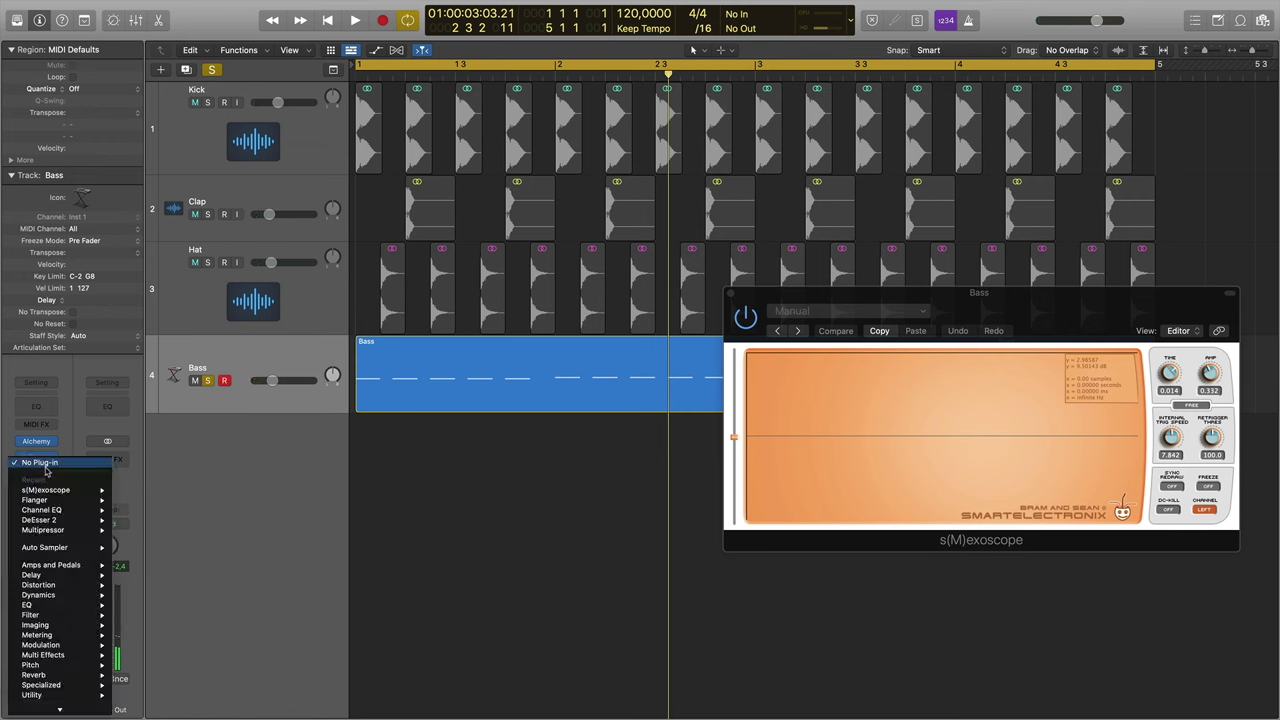
mouse_move(55, 514)
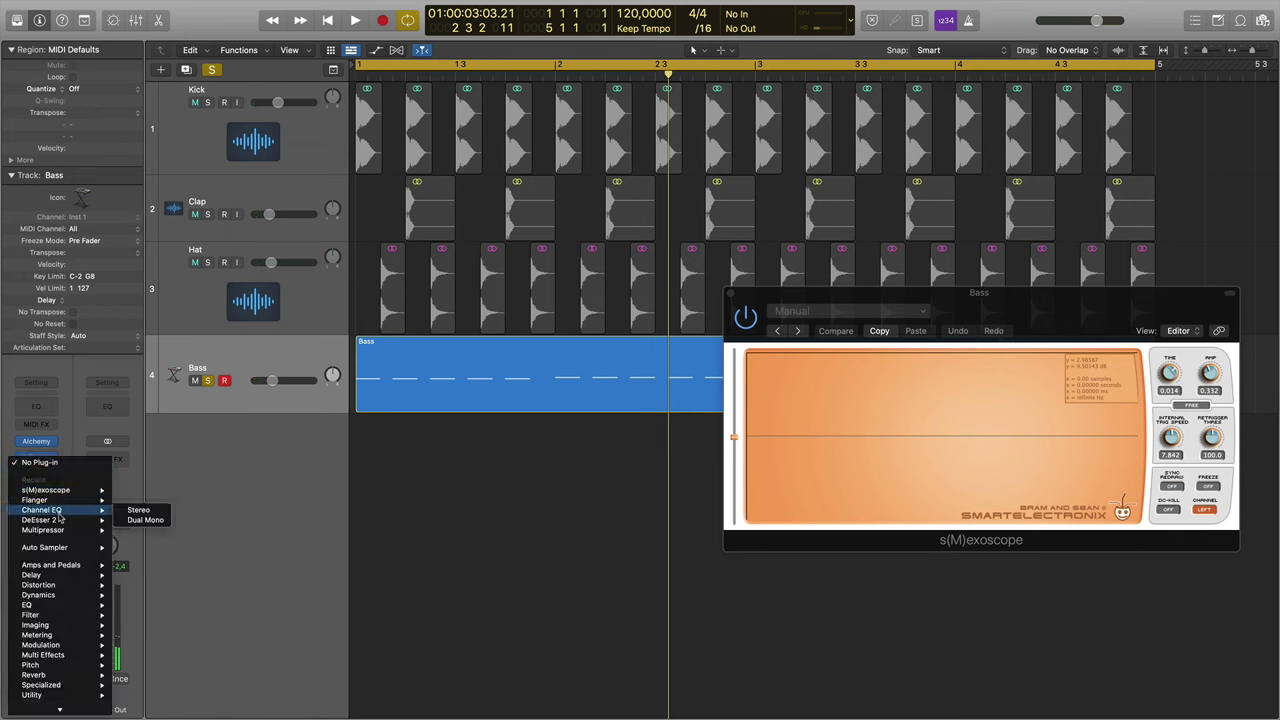
mouse_move(63, 655)
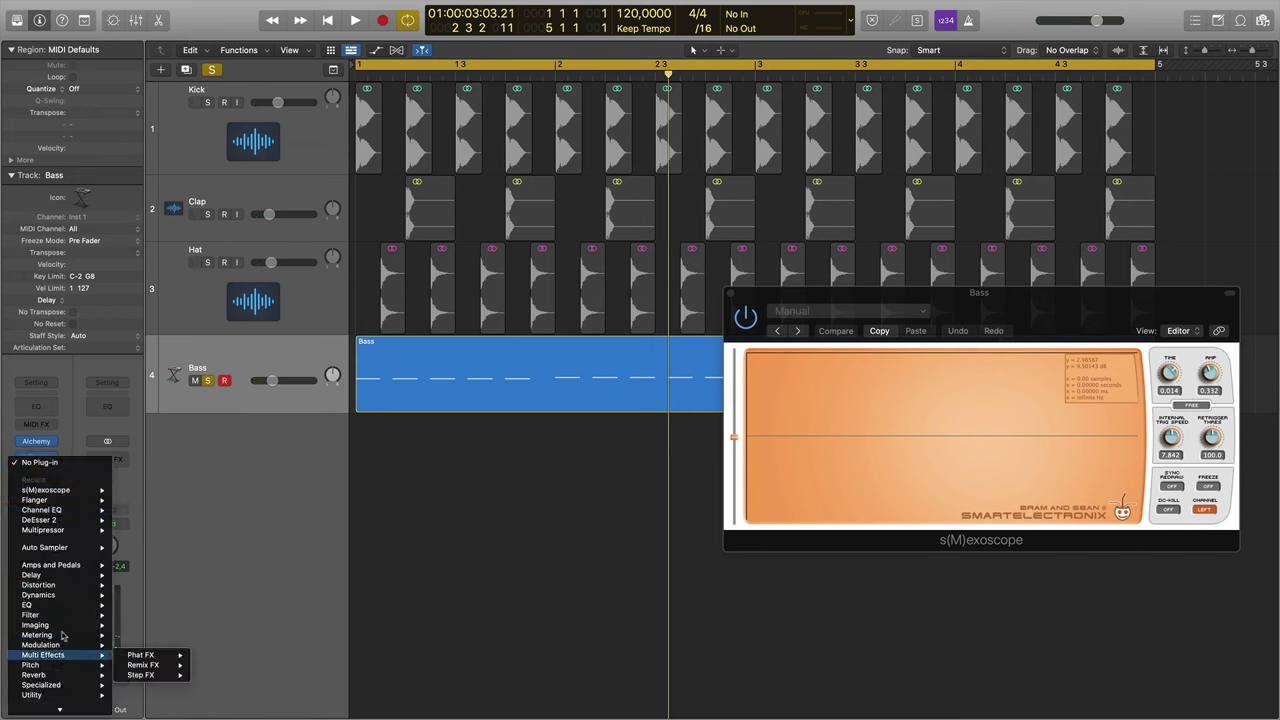
mouse_move(65, 600)
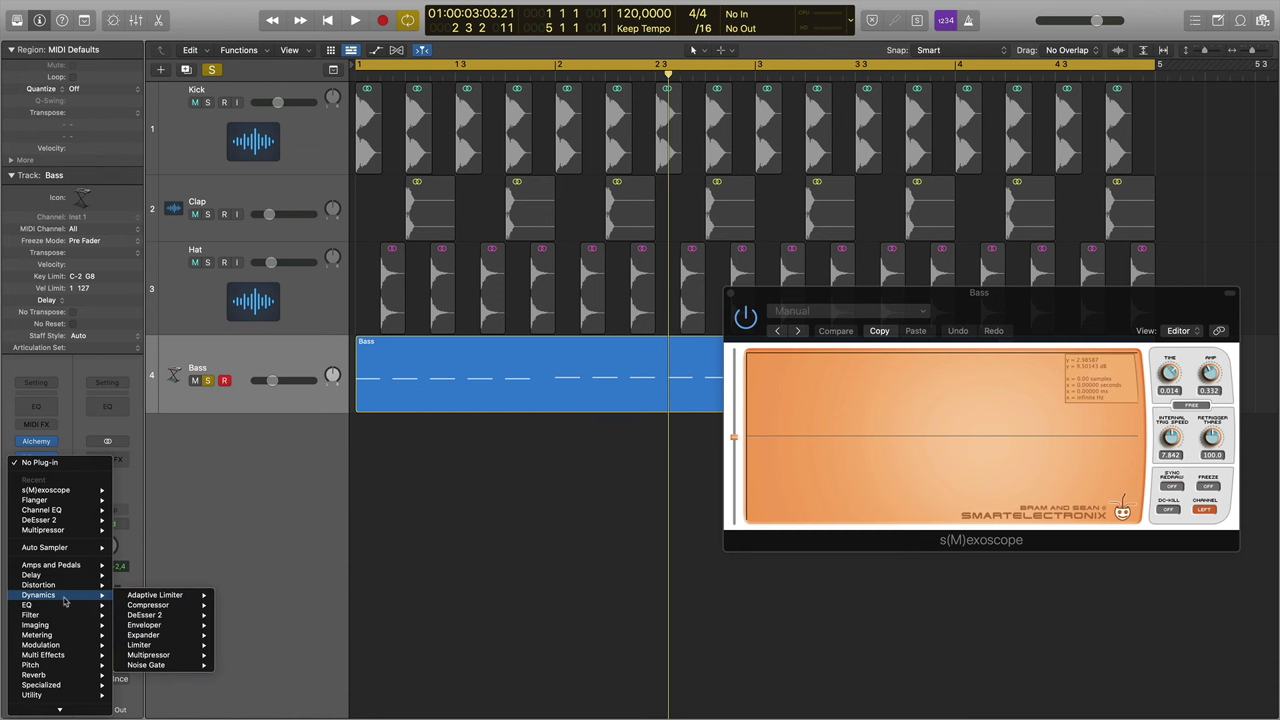
click(290, 610)
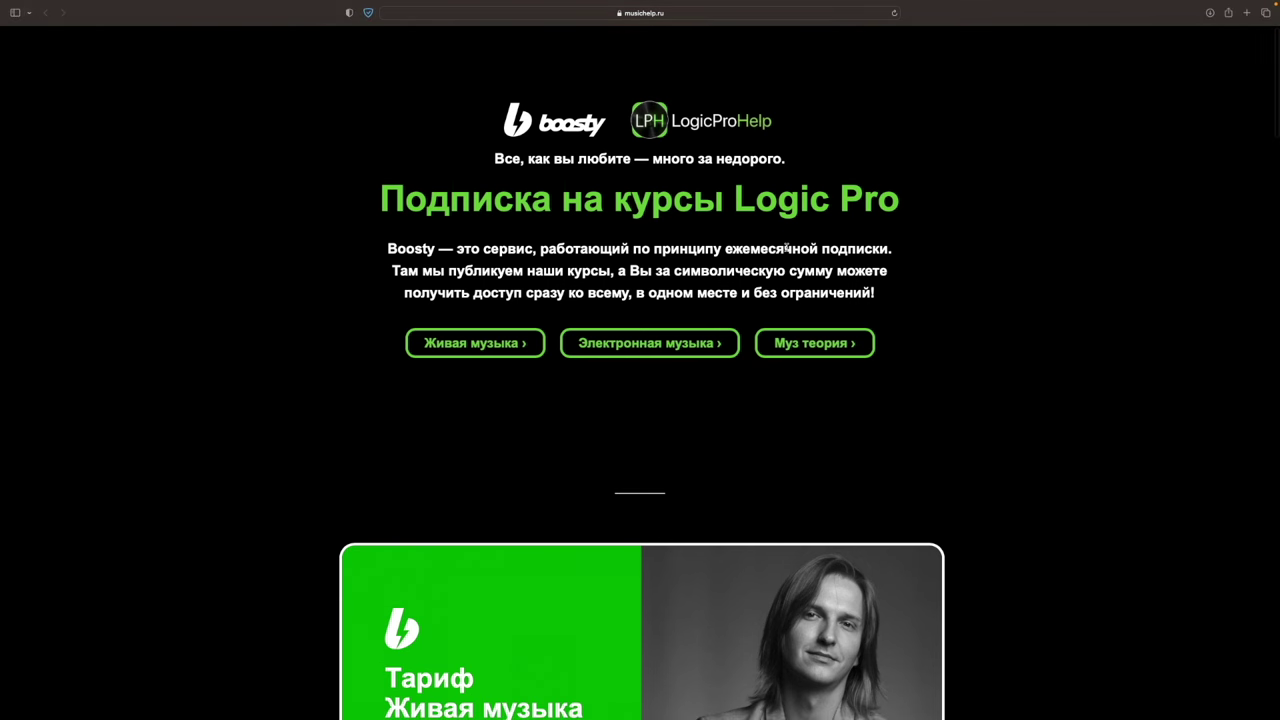
Step: Review the Logic Pro course subscription plans and their course lists on the musichelp.ru page in the browser
scroll(1065, 260, down, 2)
scroll(1065, 260, down, 5)
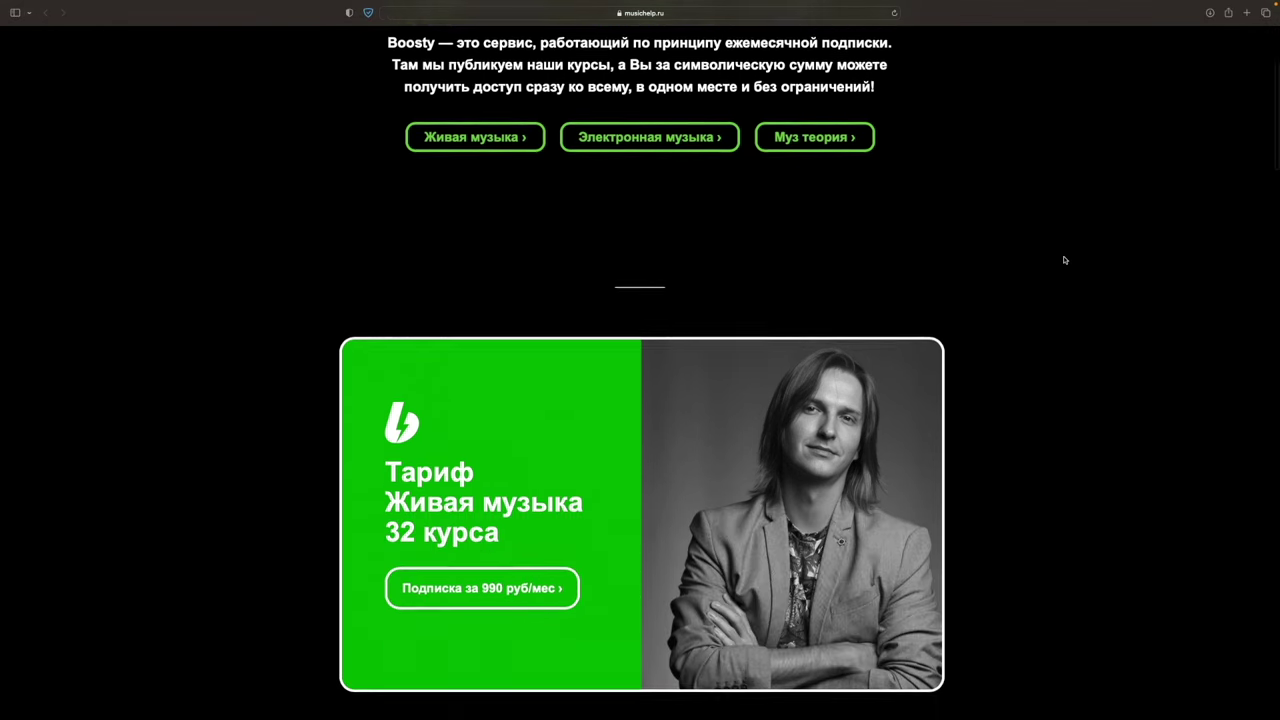
scroll(1065, 260, down, 4)
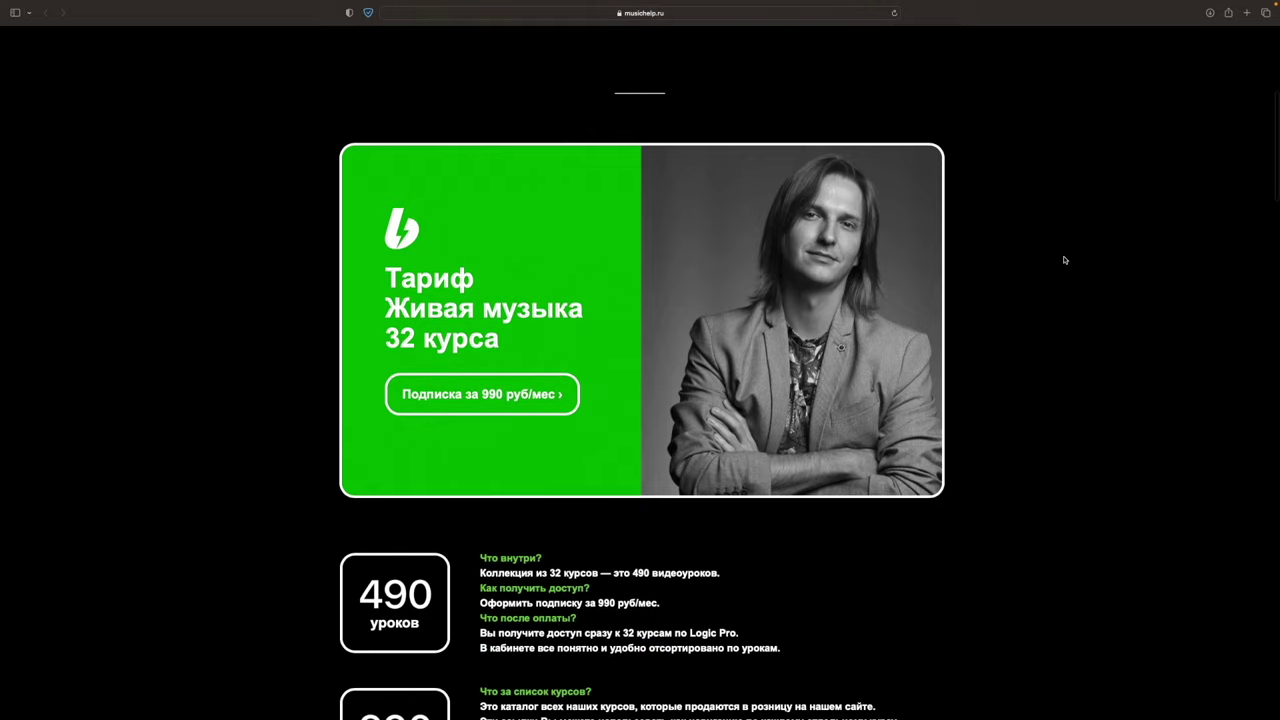
scroll(1065, 260, down, 5)
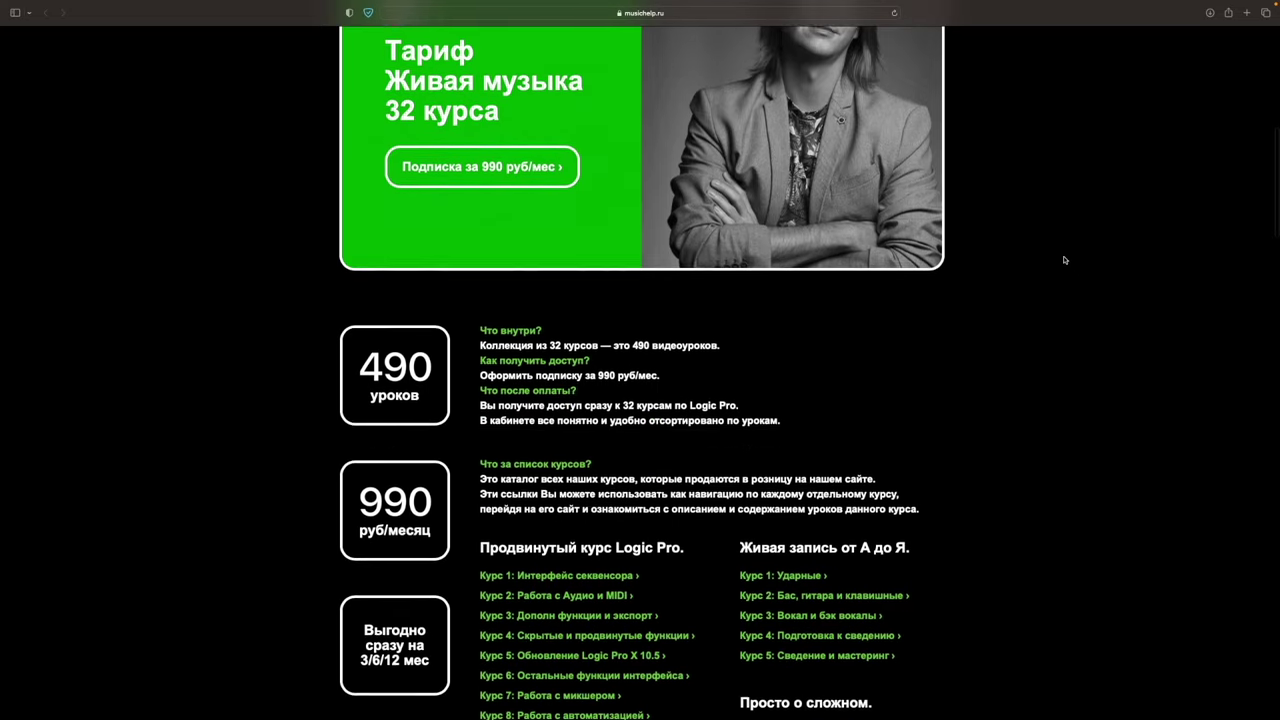
scroll(1065, 260, down, 5)
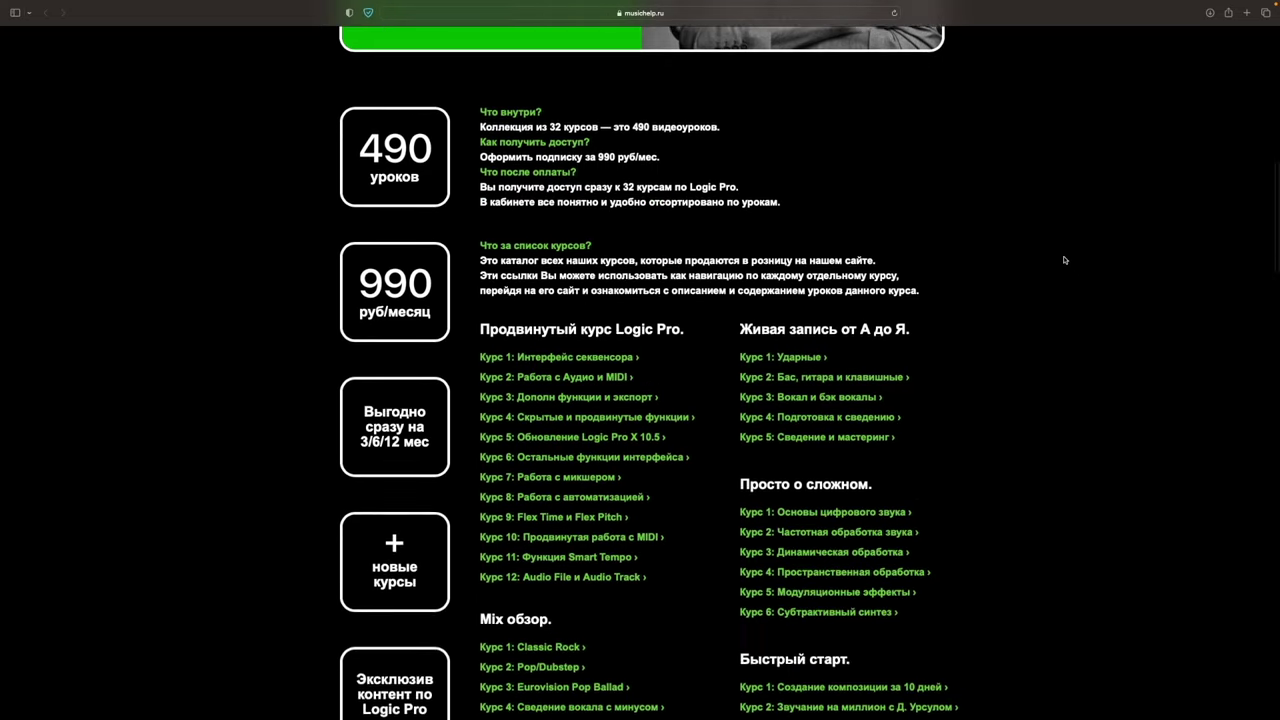
scroll(1065, 260, down, 1)
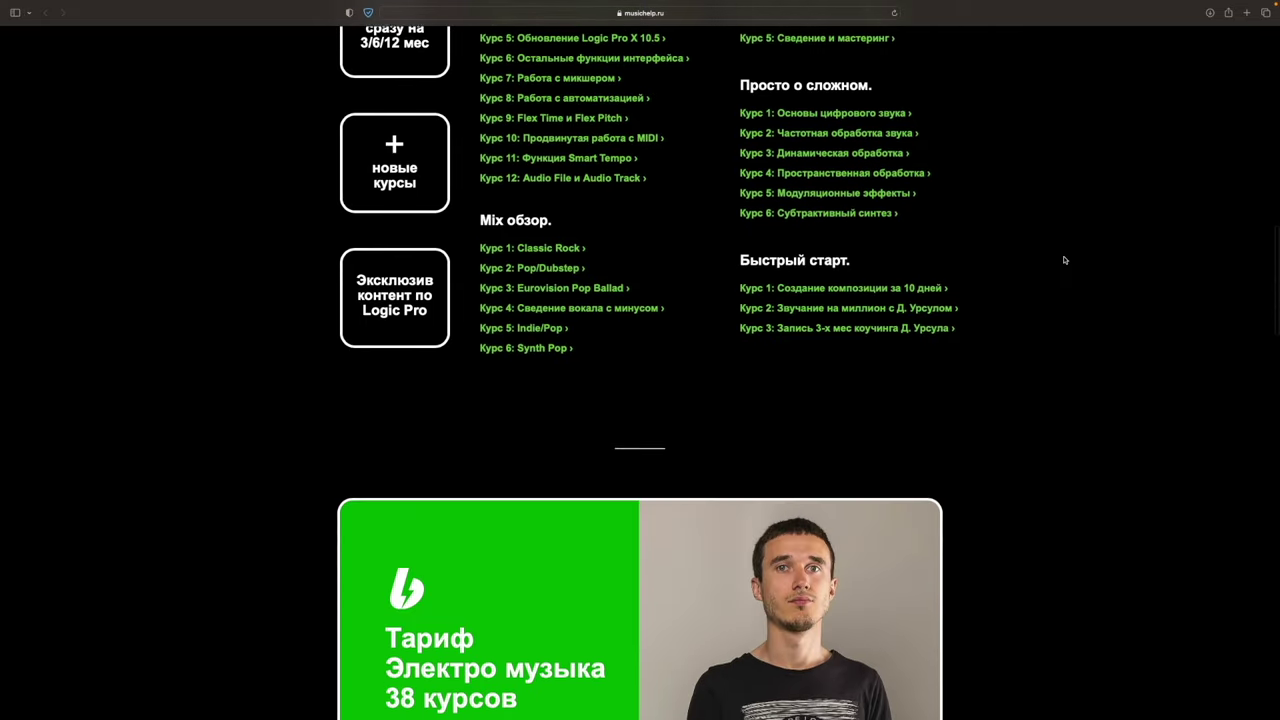
scroll(1065, 260, down, 8)
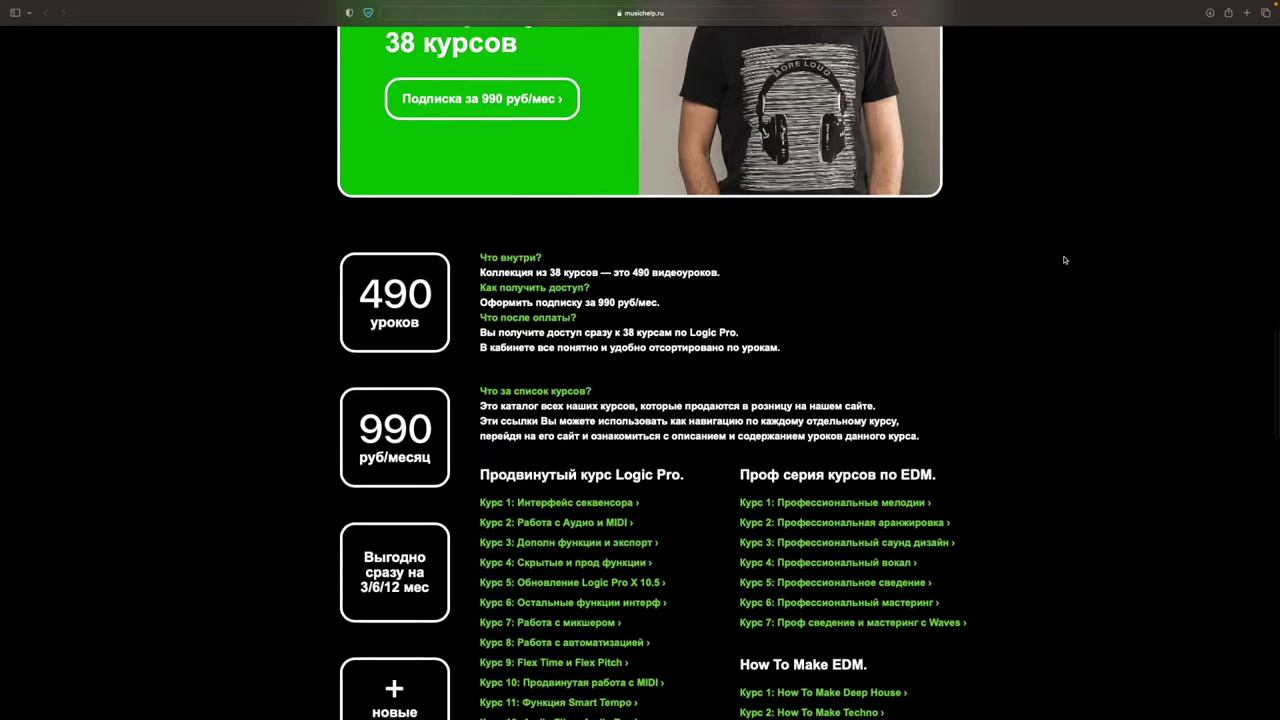
scroll(1065, 260, down, 4)
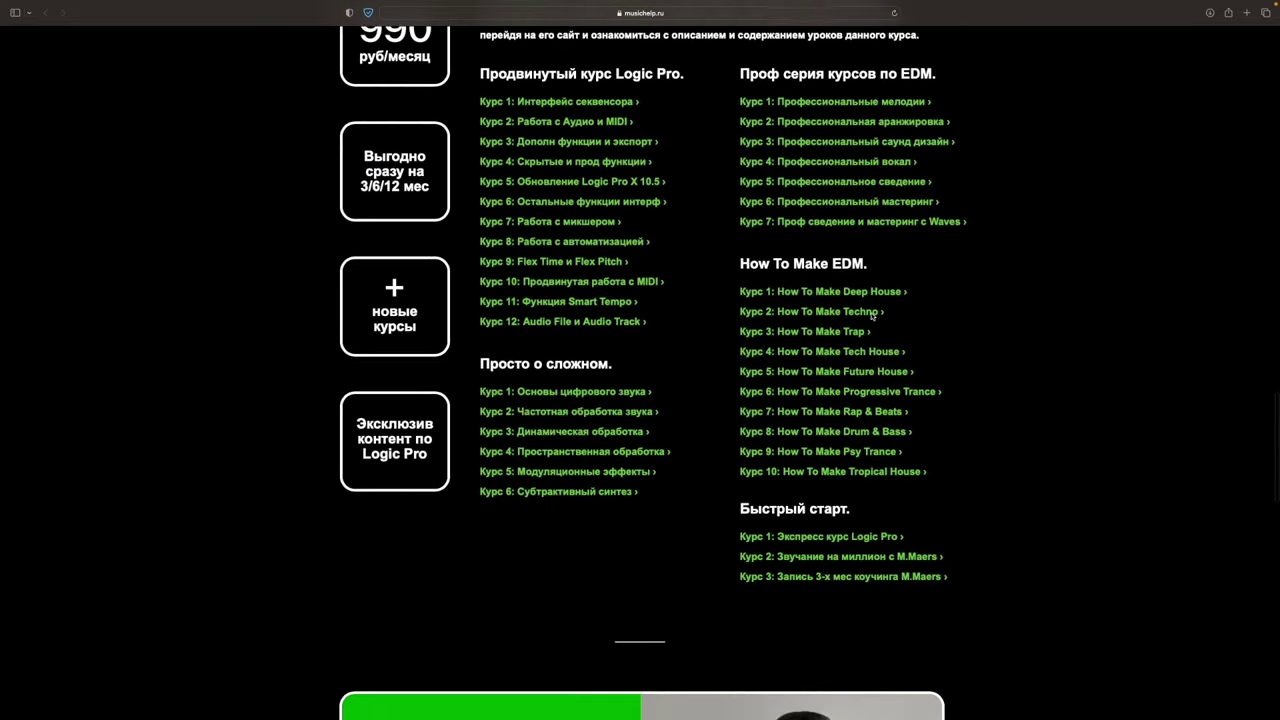
scroll(821, 353, down, 2)
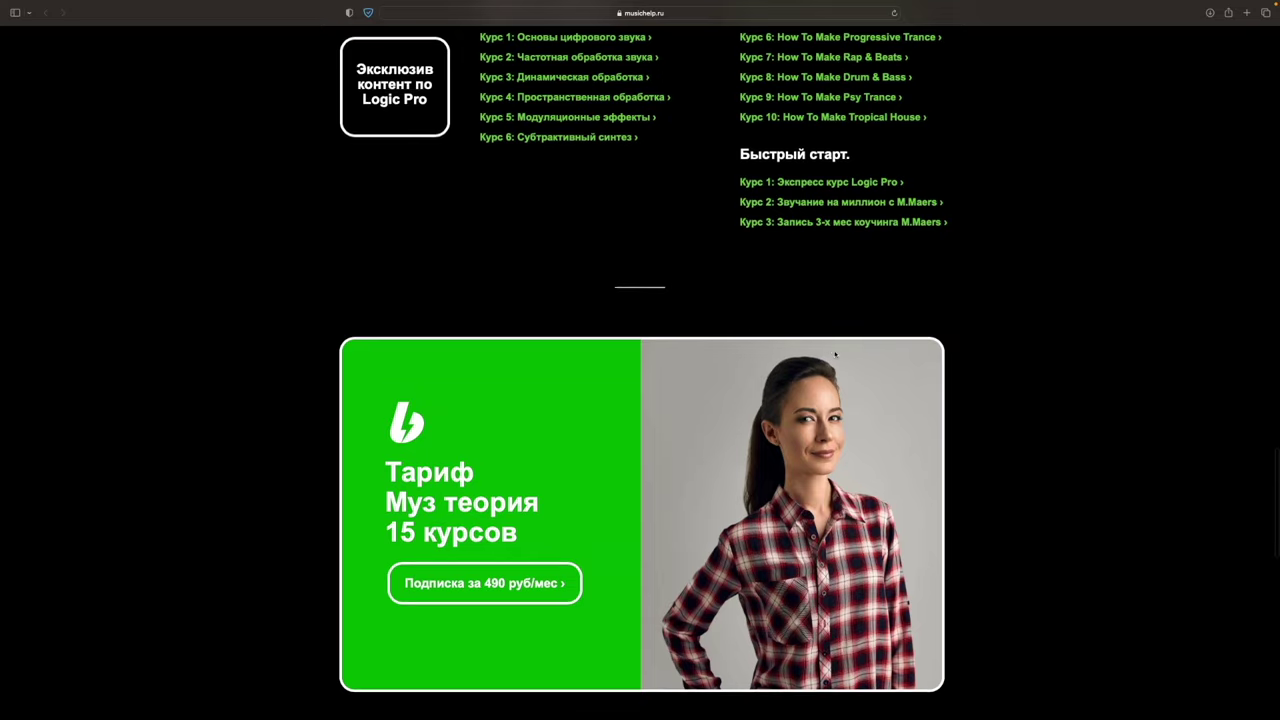
scroll(836, 355, down, 12)
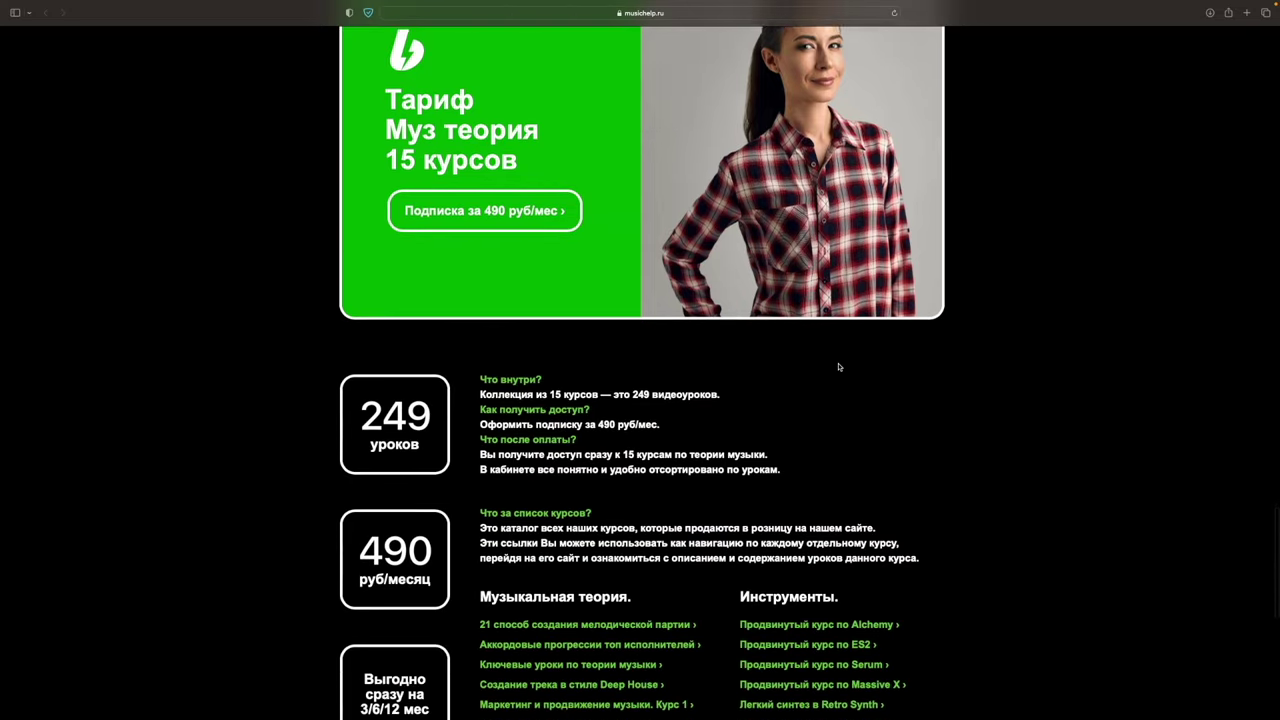
scroll(839, 367, down, 7)
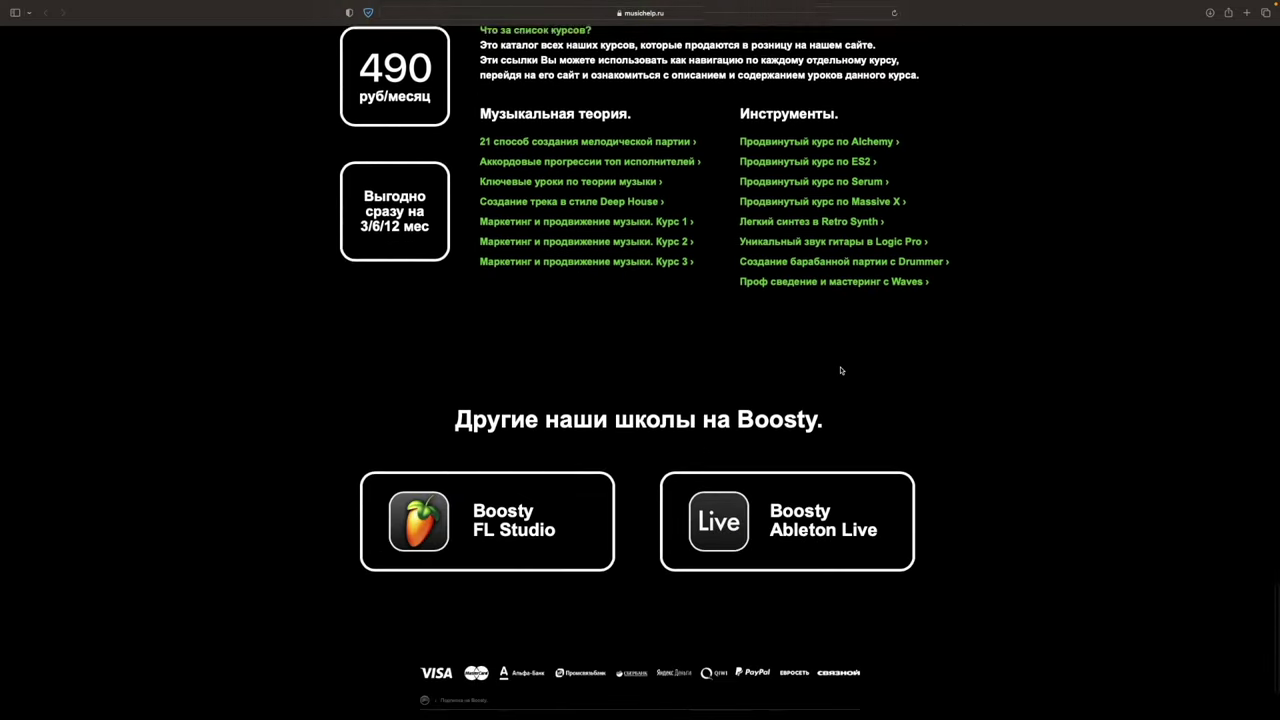
scroll(841, 371, up, 20)
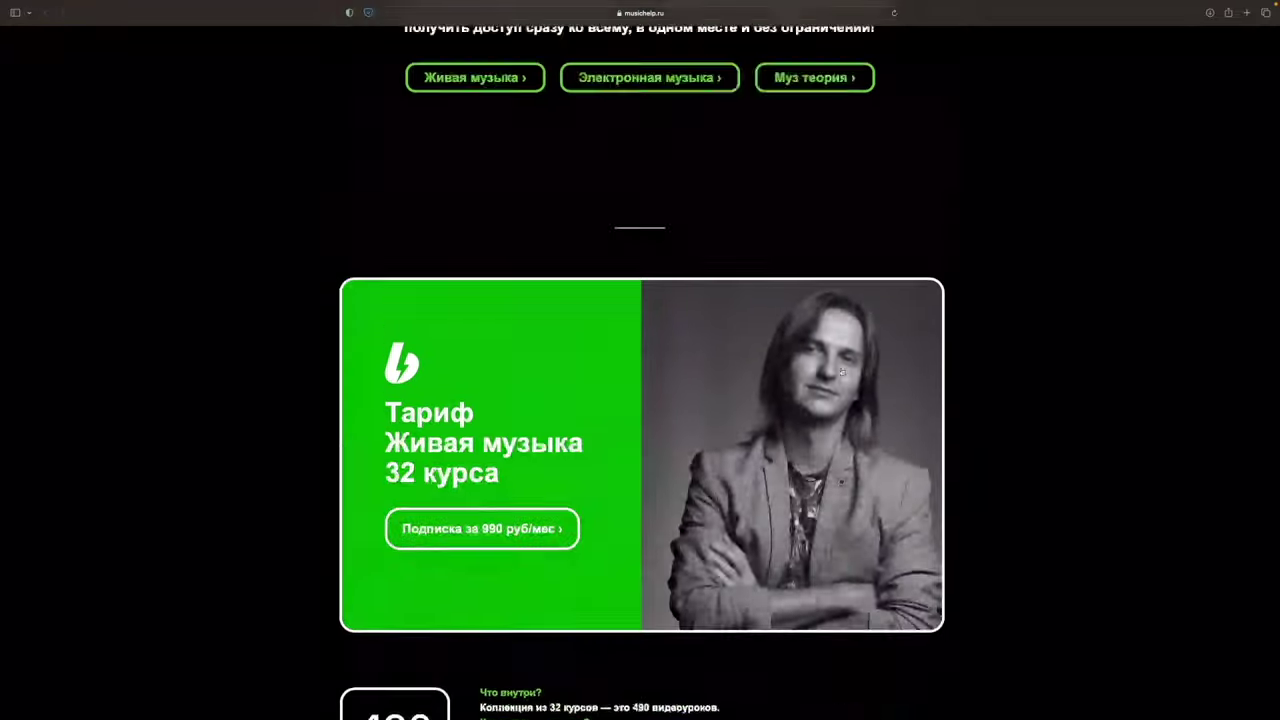
scroll(841, 371, down, 9)
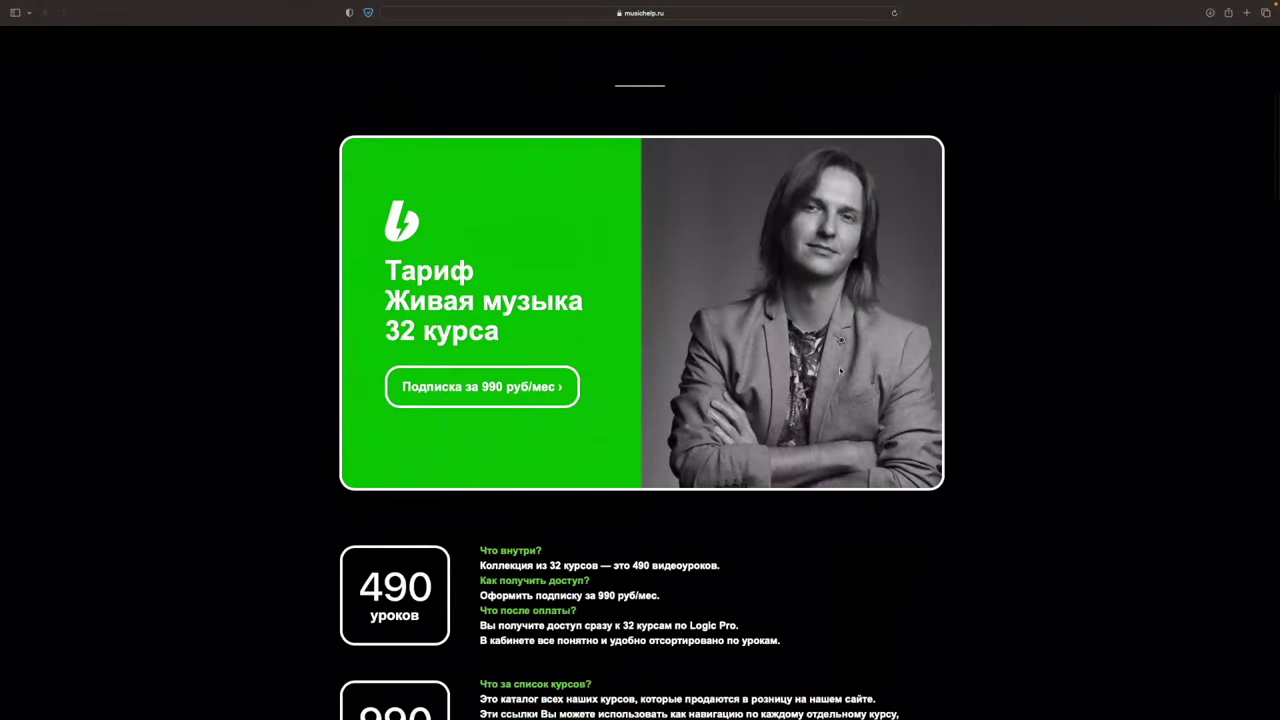
scroll(840, 370, up, 9)
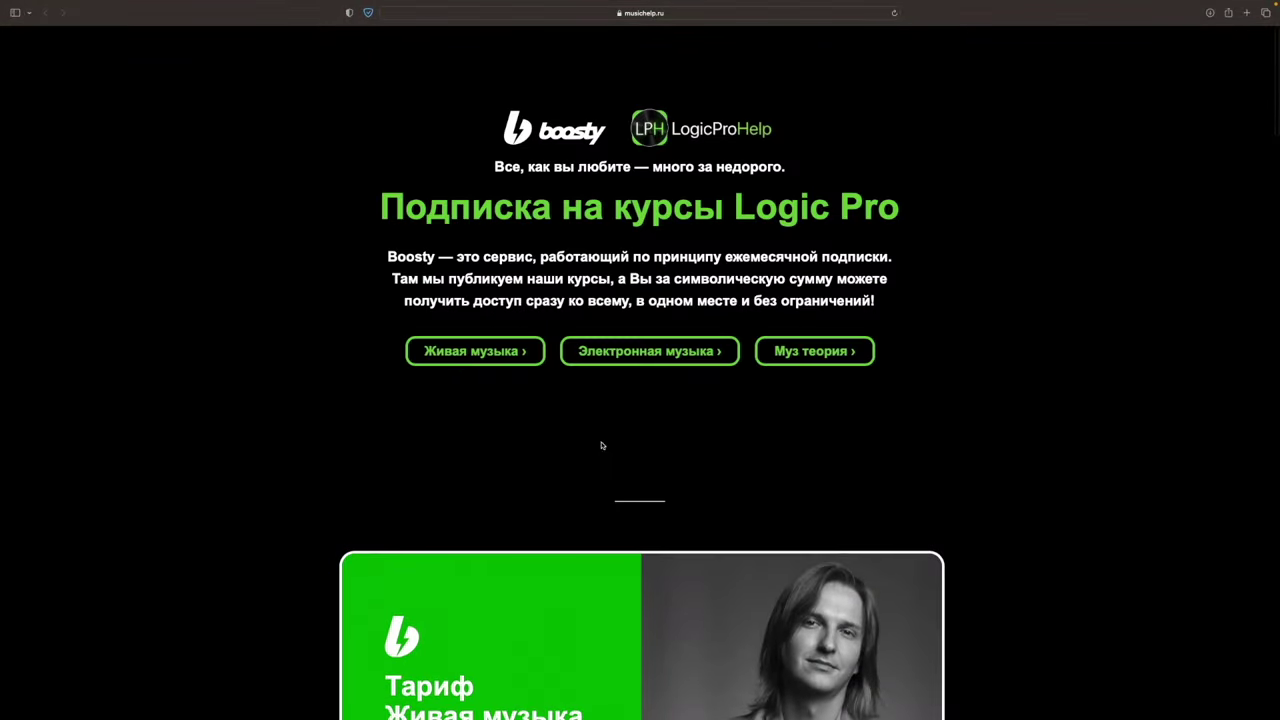
Step: Open the "Живая музыка" plan on Boosty, start subscribing and sign in with the VK account
click(457, 360)
click(492, 327)
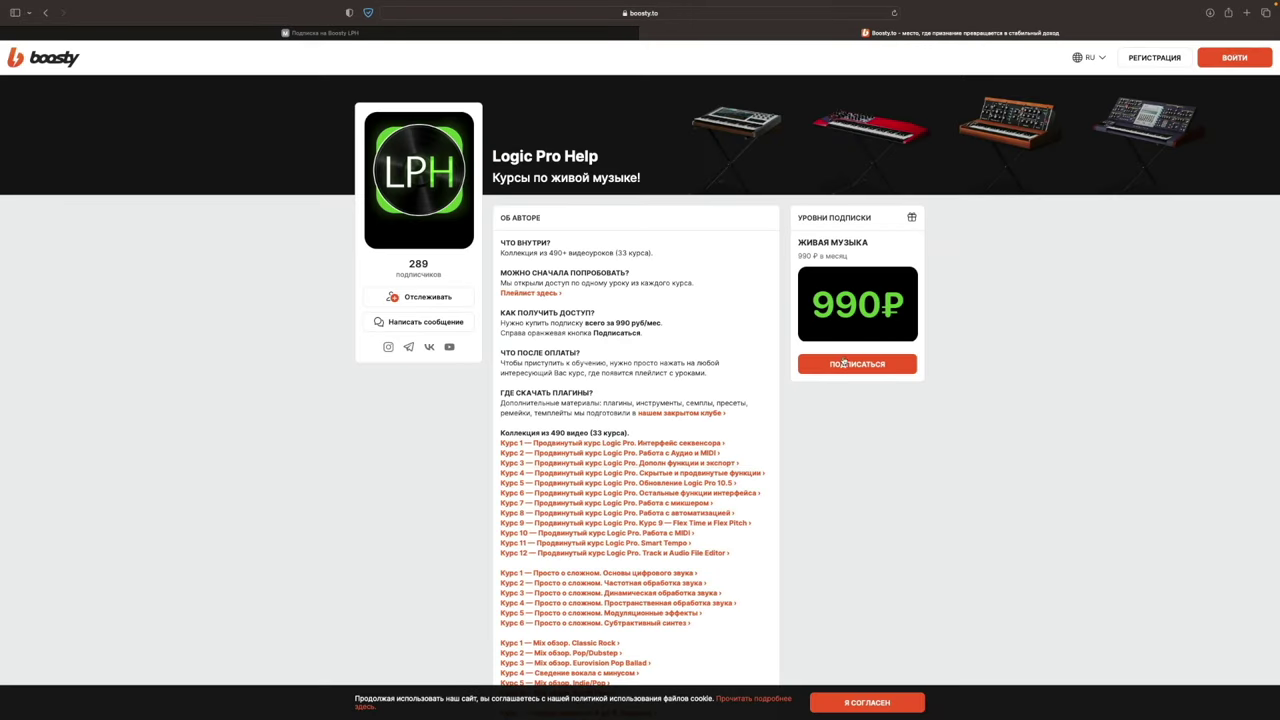
click(819, 369)
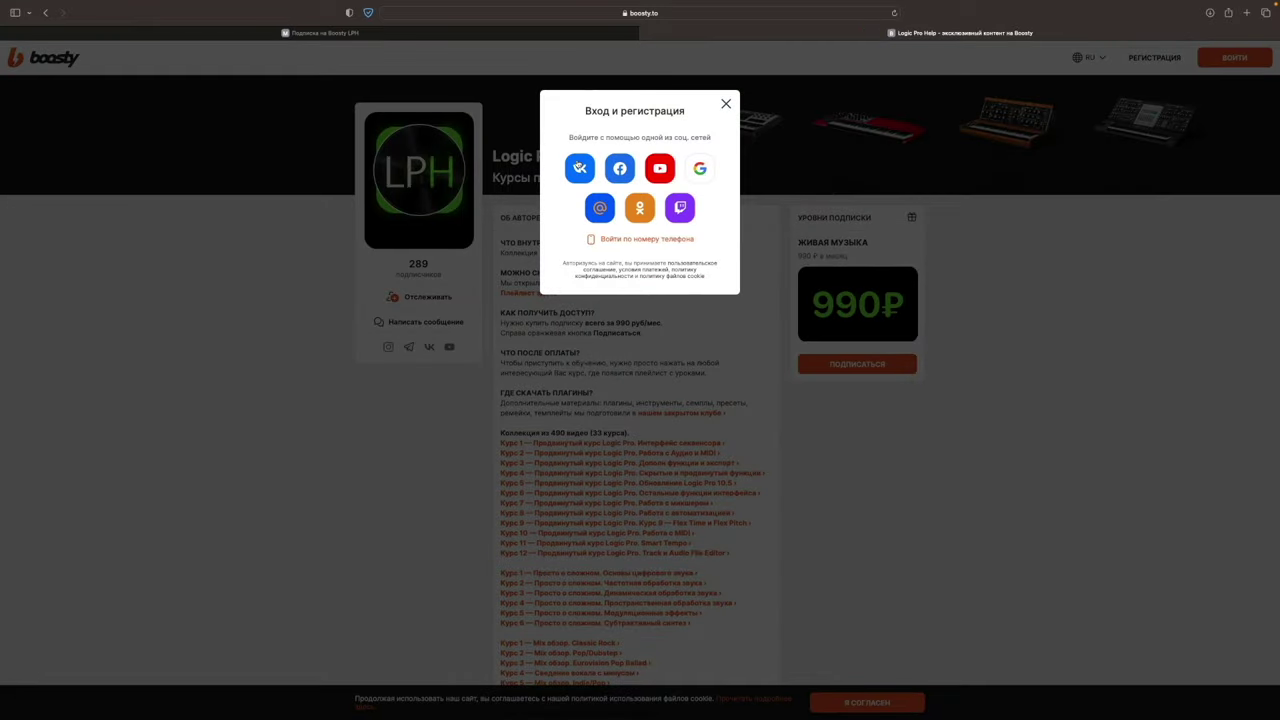
click(582, 171)
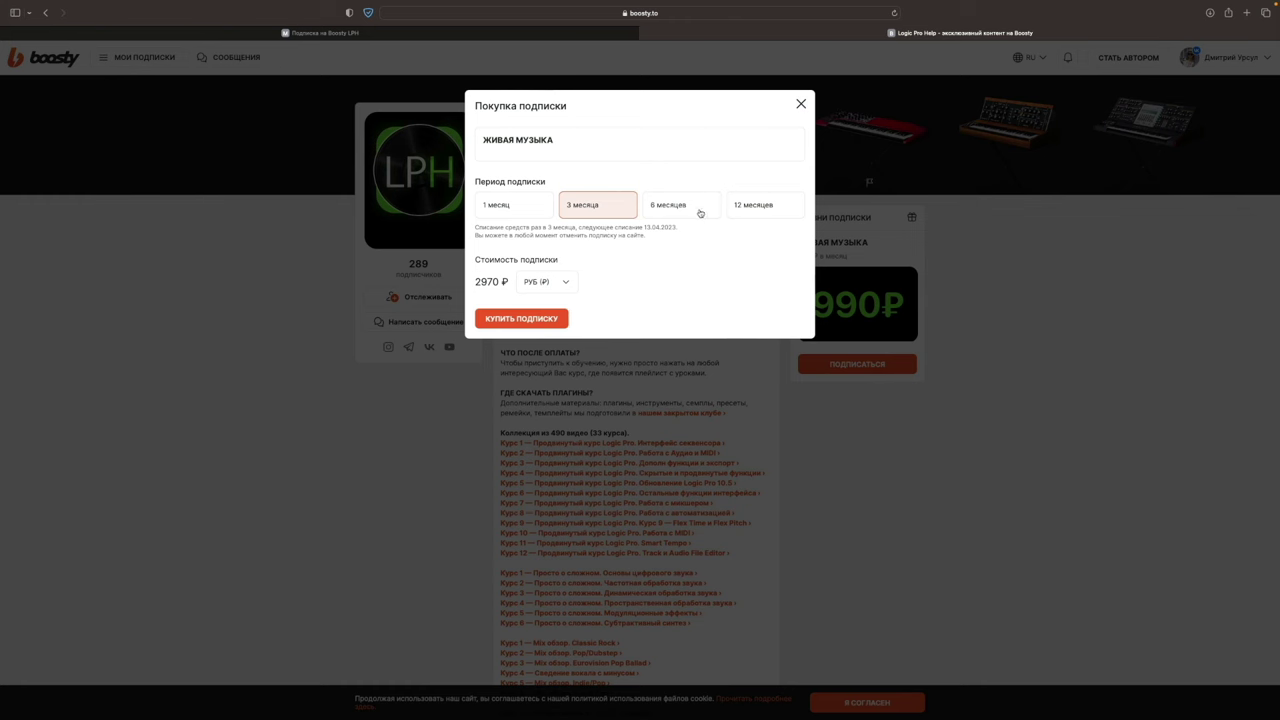
Step: Compare the 6- and 12-month subscription periods, choose 1 month and proceed to the payment form
click(700, 208)
click(738, 209)
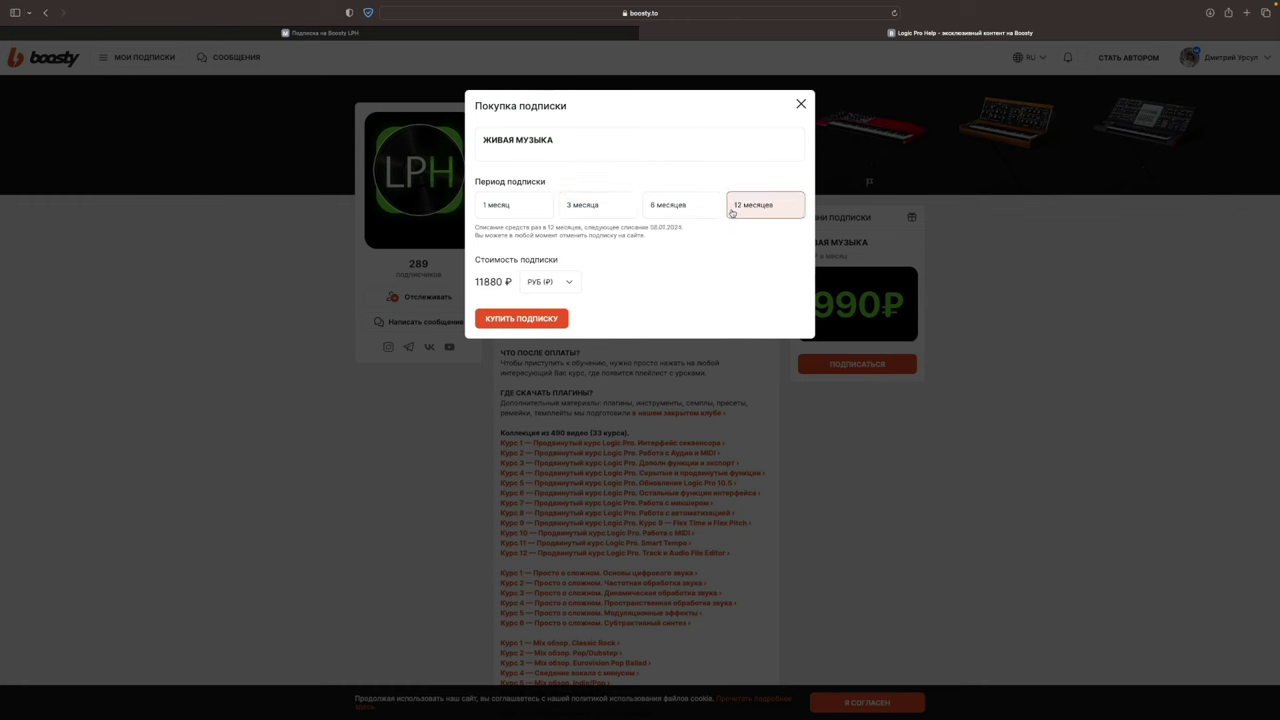
click(513, 211)
click(552, 326)
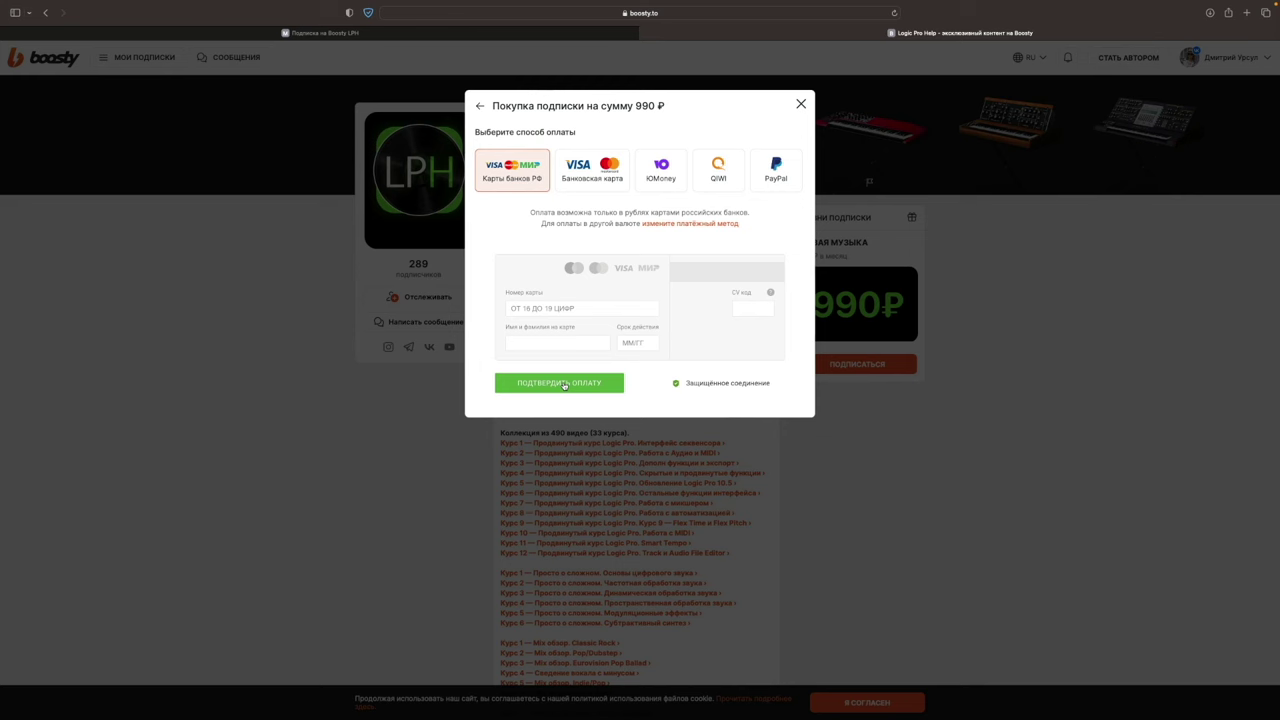
Step: Close the payment form, review the Logic Pro Help course list on Boosty, and return to the other browser tab
click(698, 426)
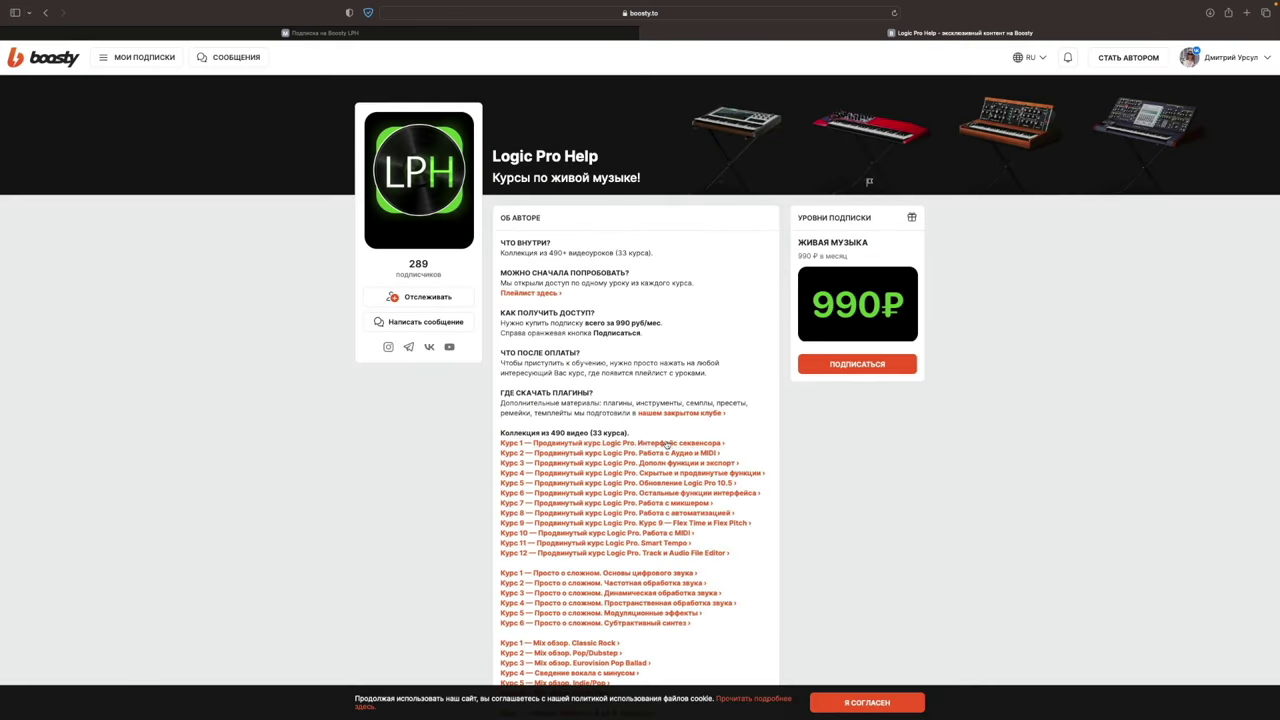
scroll(667, 445, down, 2)
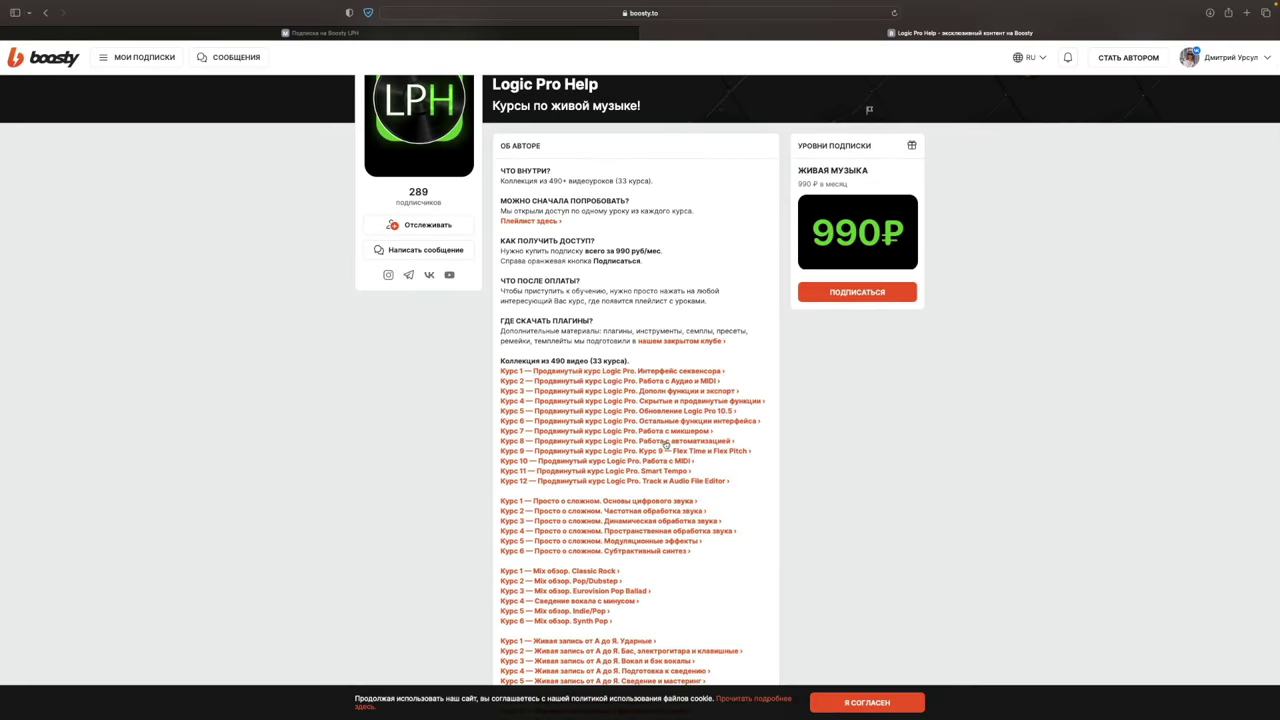
scroll(612, 462, down, 1)
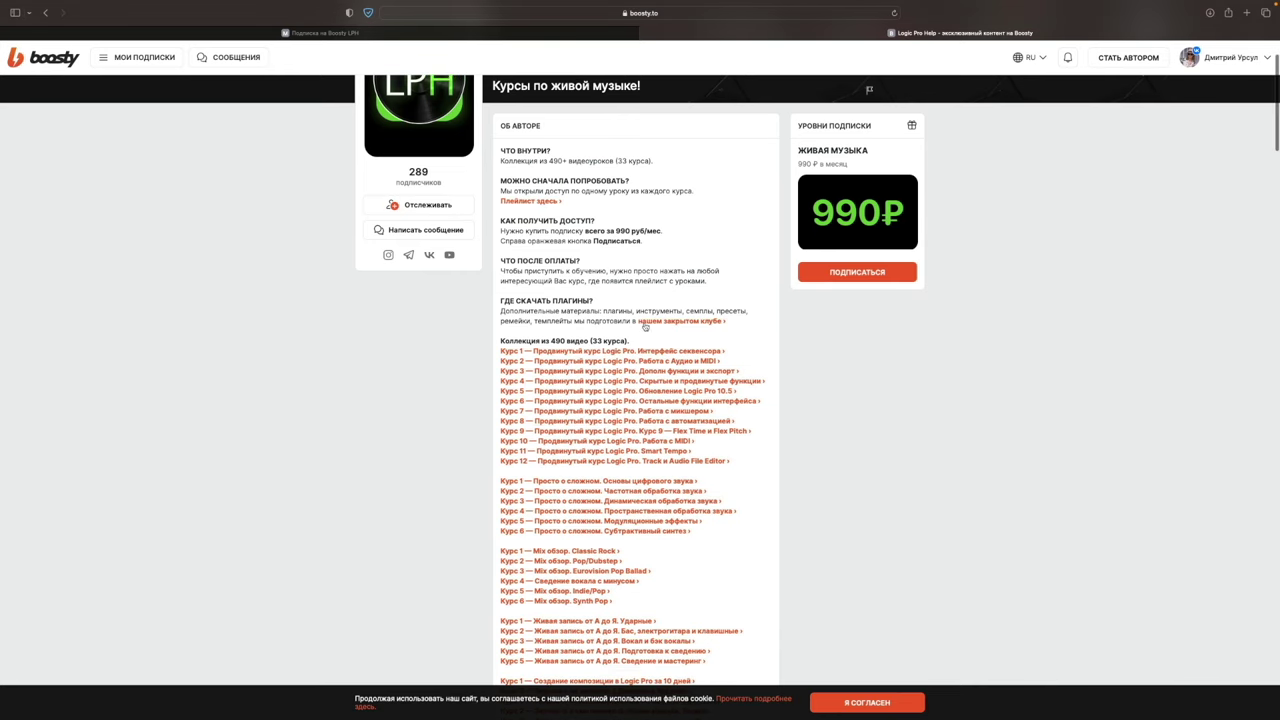
click(450, 33)
scroll(580, 274, up, 5)
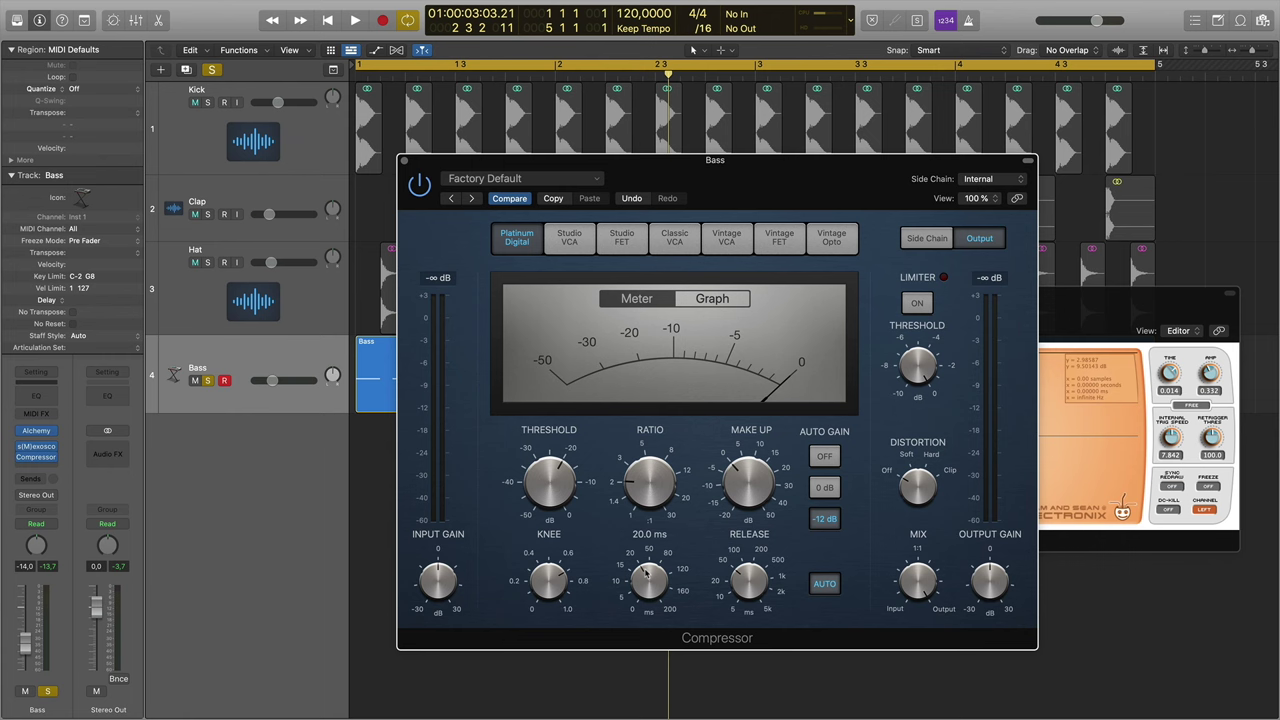
Step: Turn off automatic release and auto gain in the Bass track's Compressor
click(822, 586)
drag(680, 193, 566, 179)
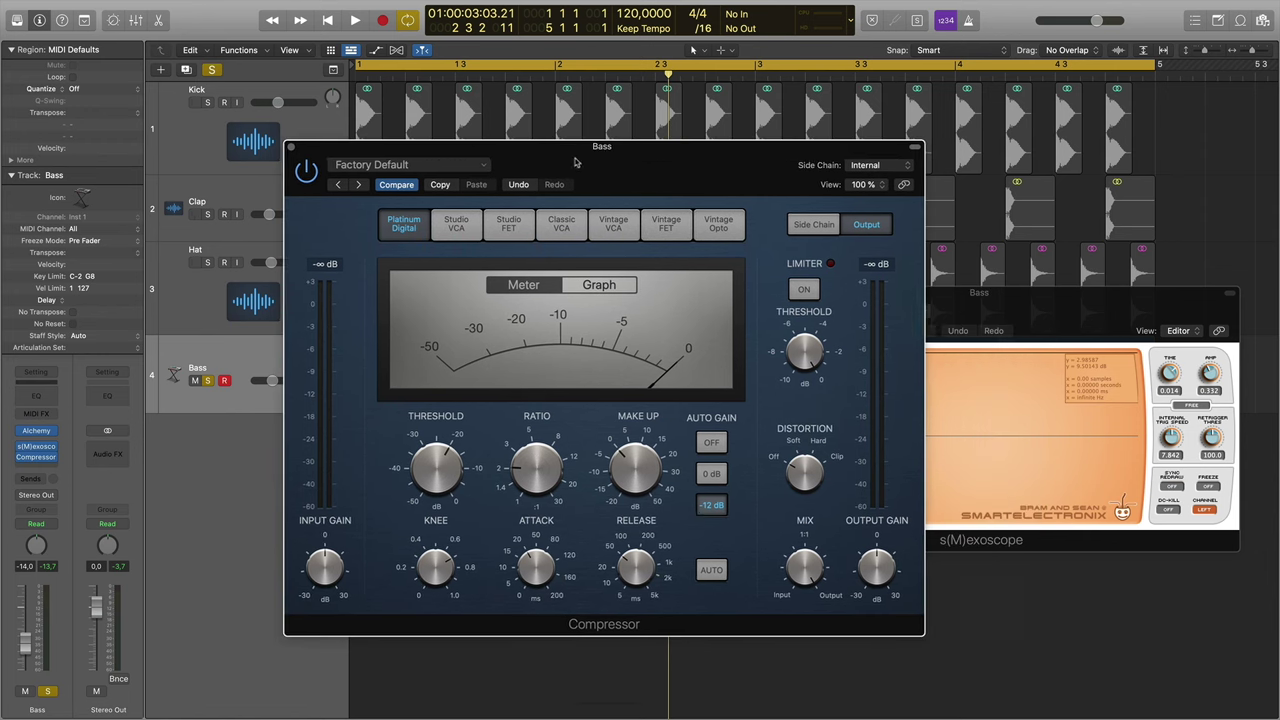
mouse_move(643, 570)
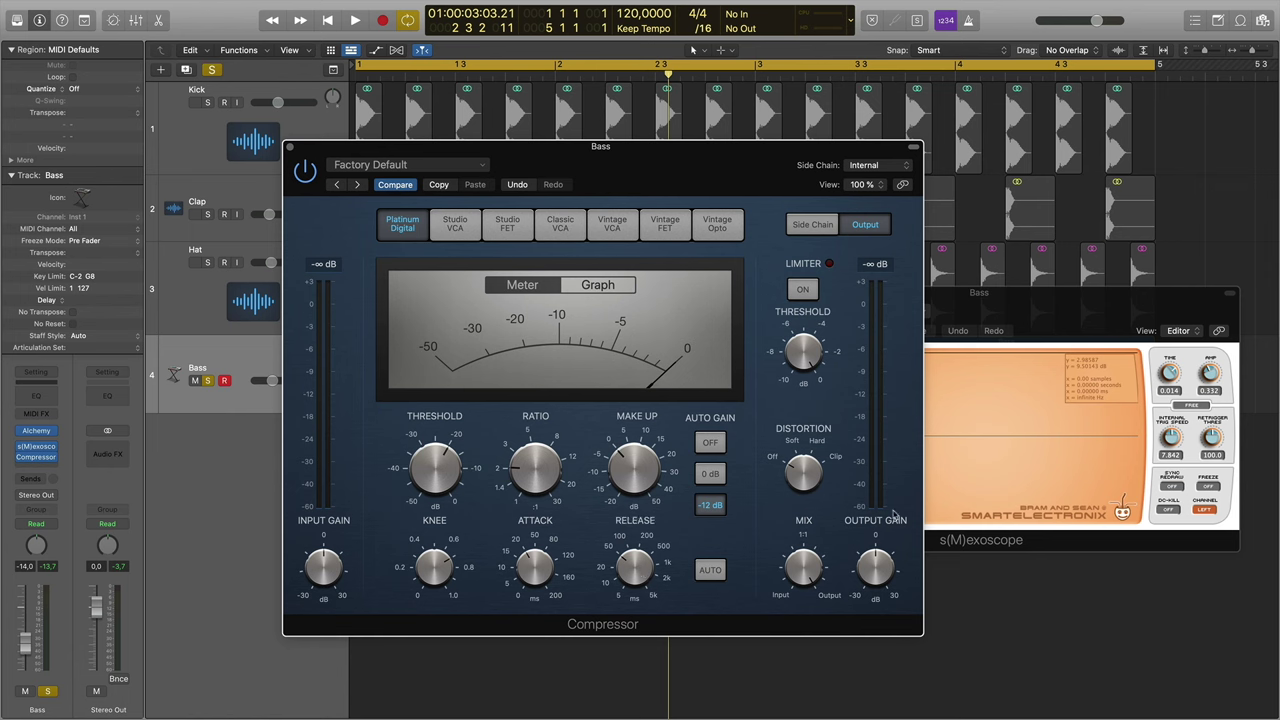
click(710, 447)
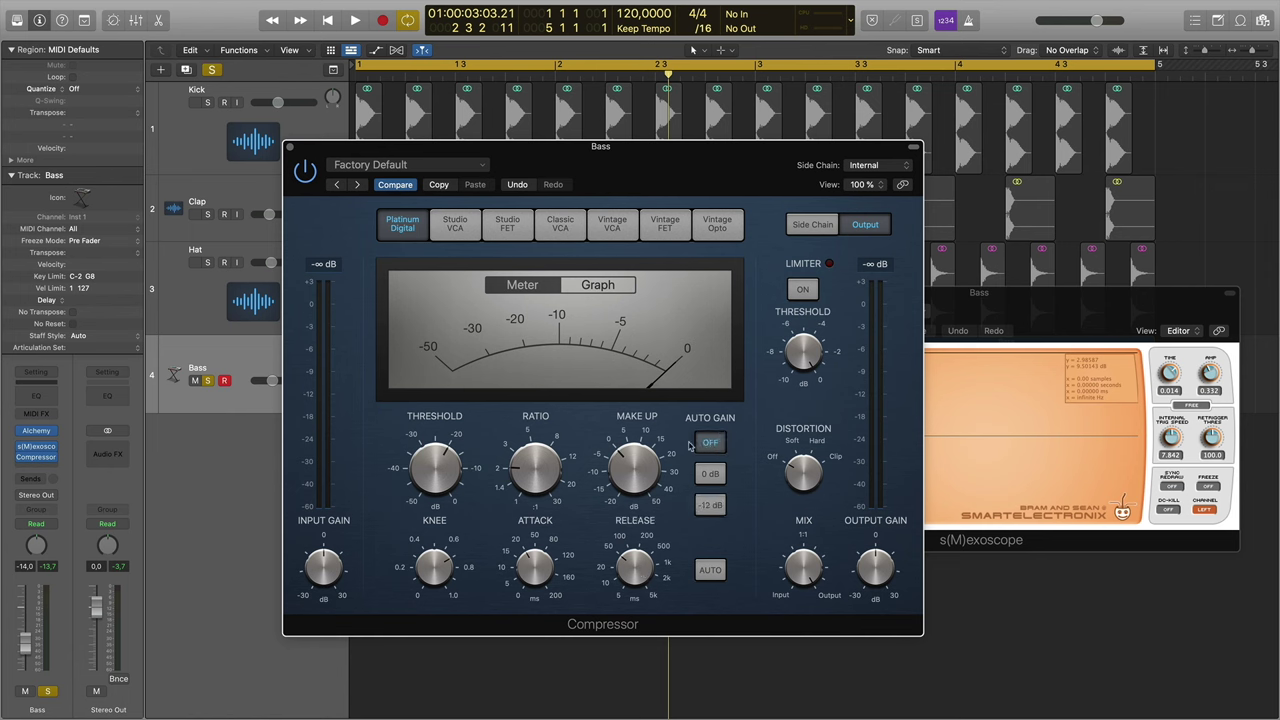
Step: Set the Compressor threshold to -20.5 dB while playing the soloed bass
mouse_move(530, 468)
mouse_move(453, 467)
key(space)
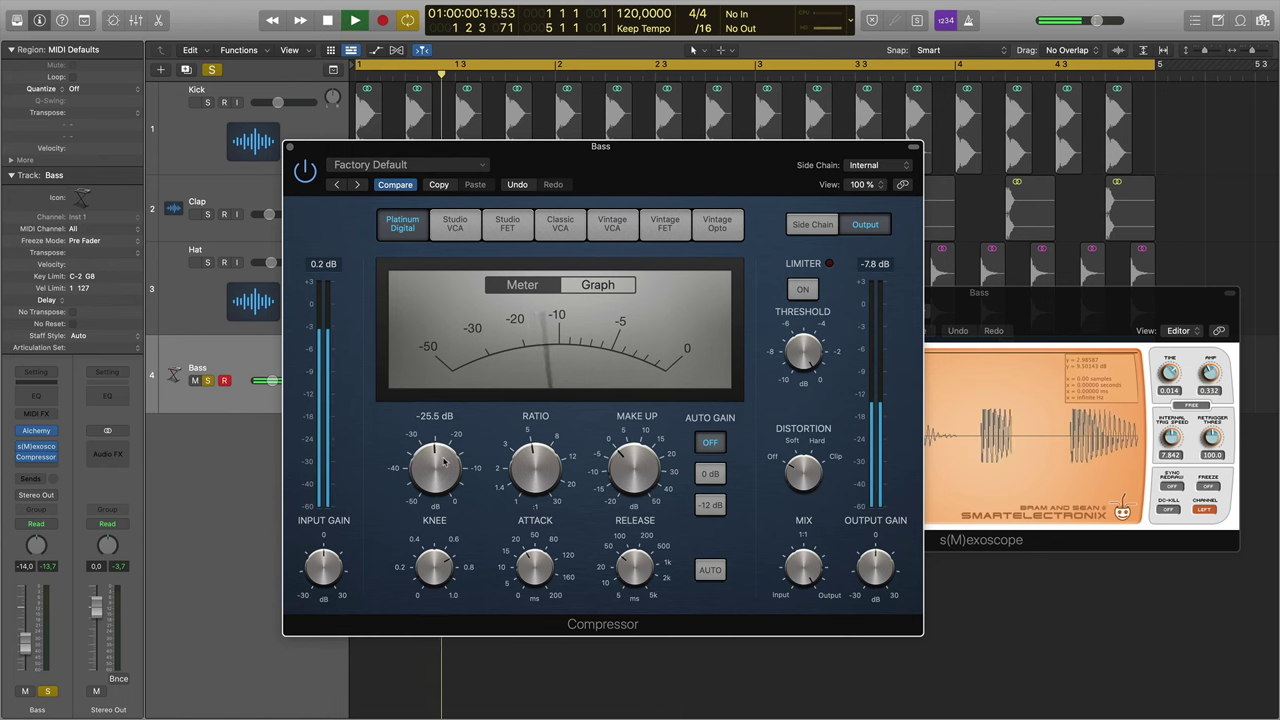
drag(446, 455, 448, 443)
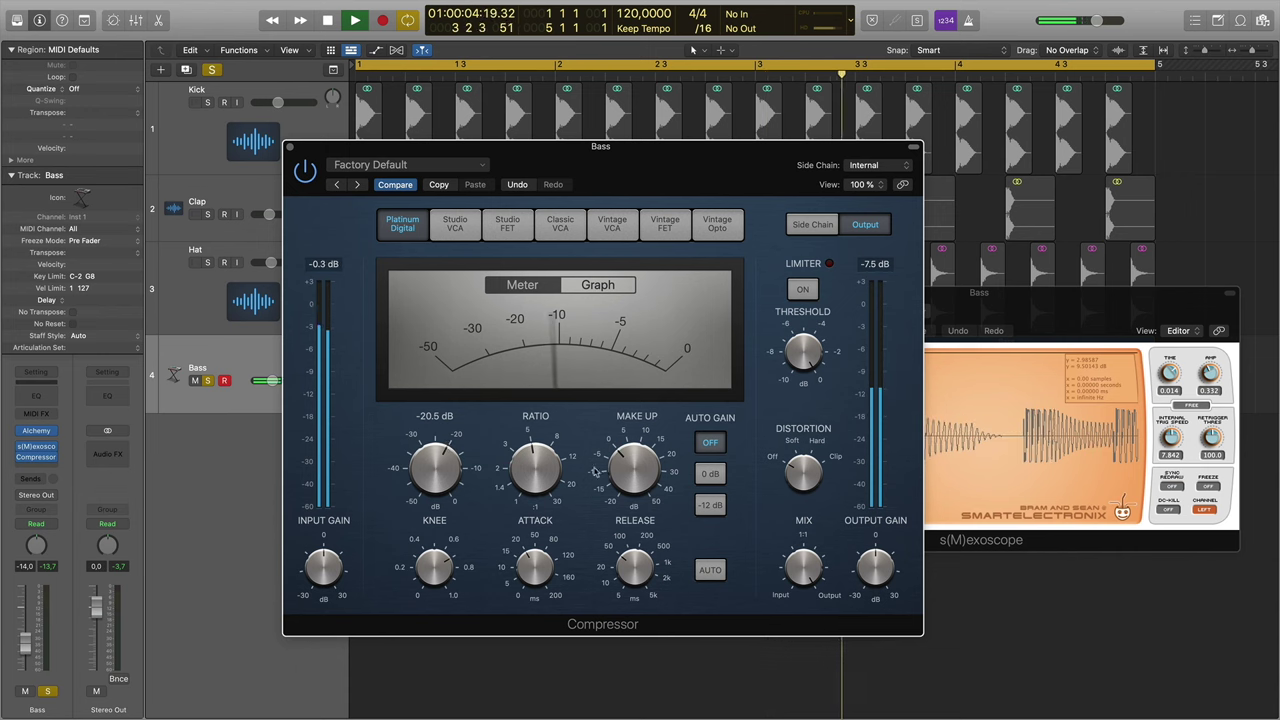
mouse_move(640, 477)
key(space)
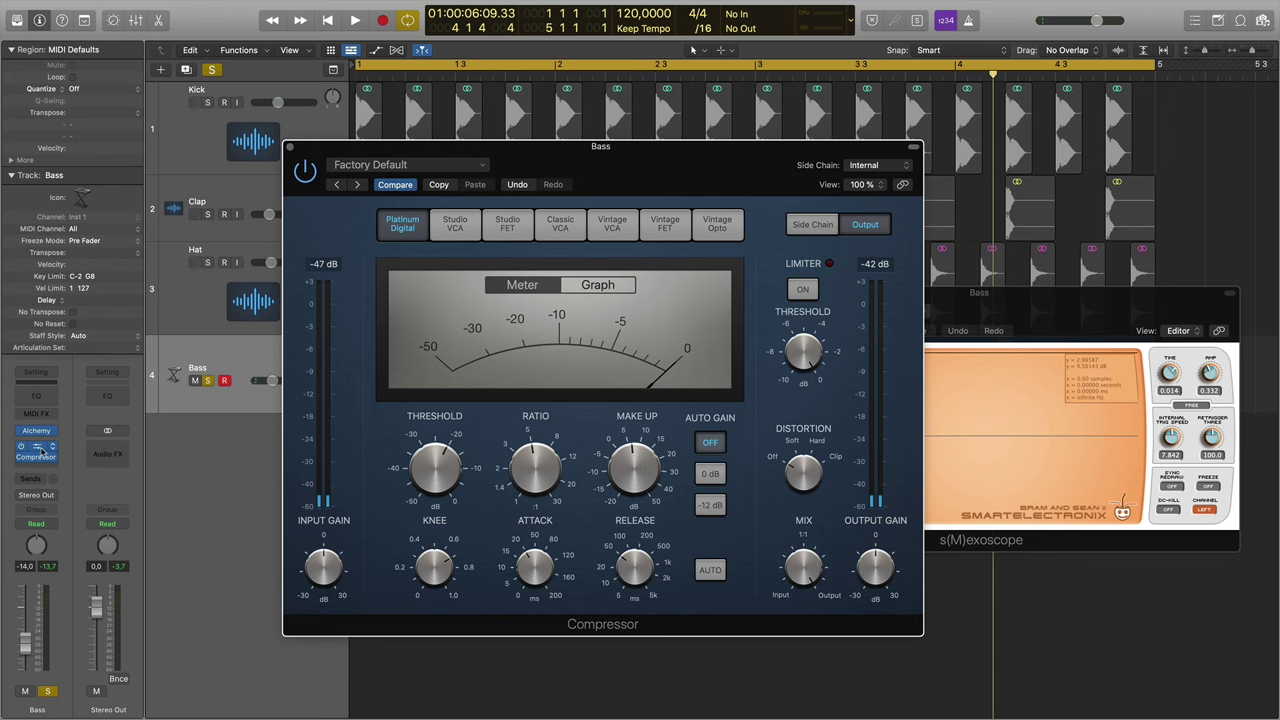
Step: Move the Compressor ahead of s(M)exoscope in the Bass inserts and arrange both plug-in windows side by side during playback
mouse_move(40, 460)
mouse_down()
mouse_move(39, 448)
mouse_move(40, 466)
mouse_up()
key(space)
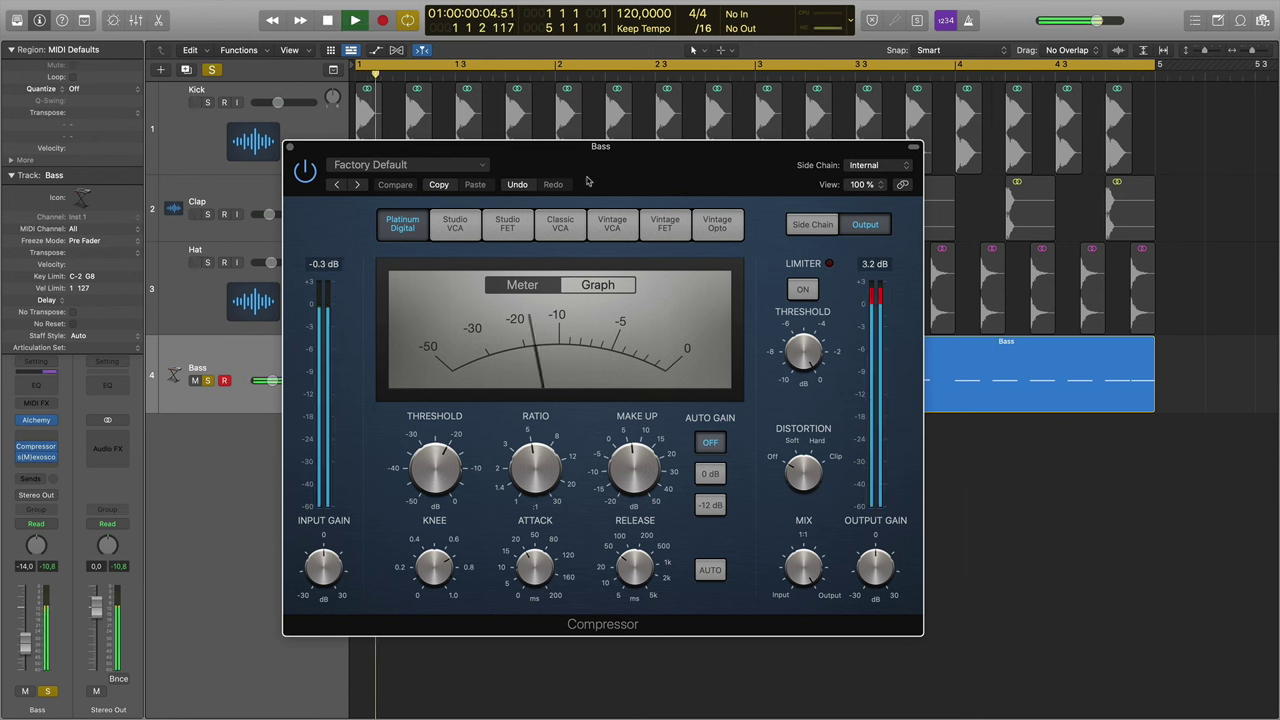
click(36, 459)
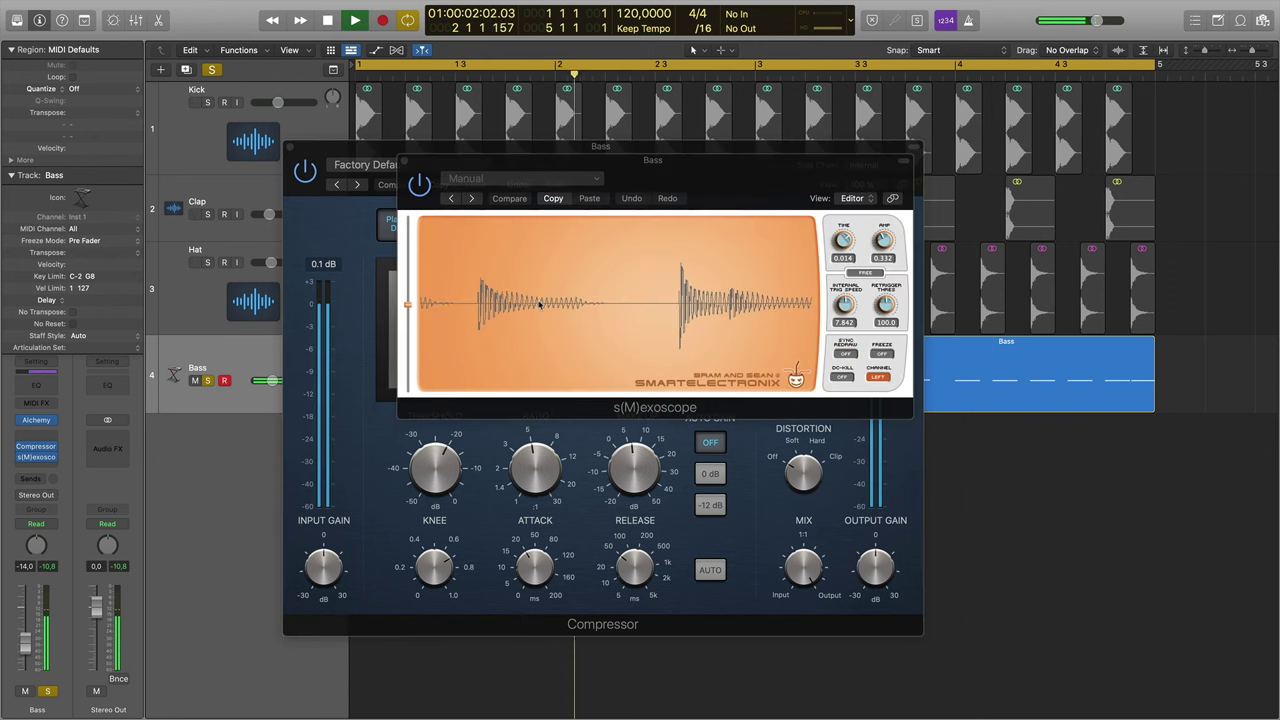
drag(570, 162, 868, 167)
drag(611, 173, 479, 160)
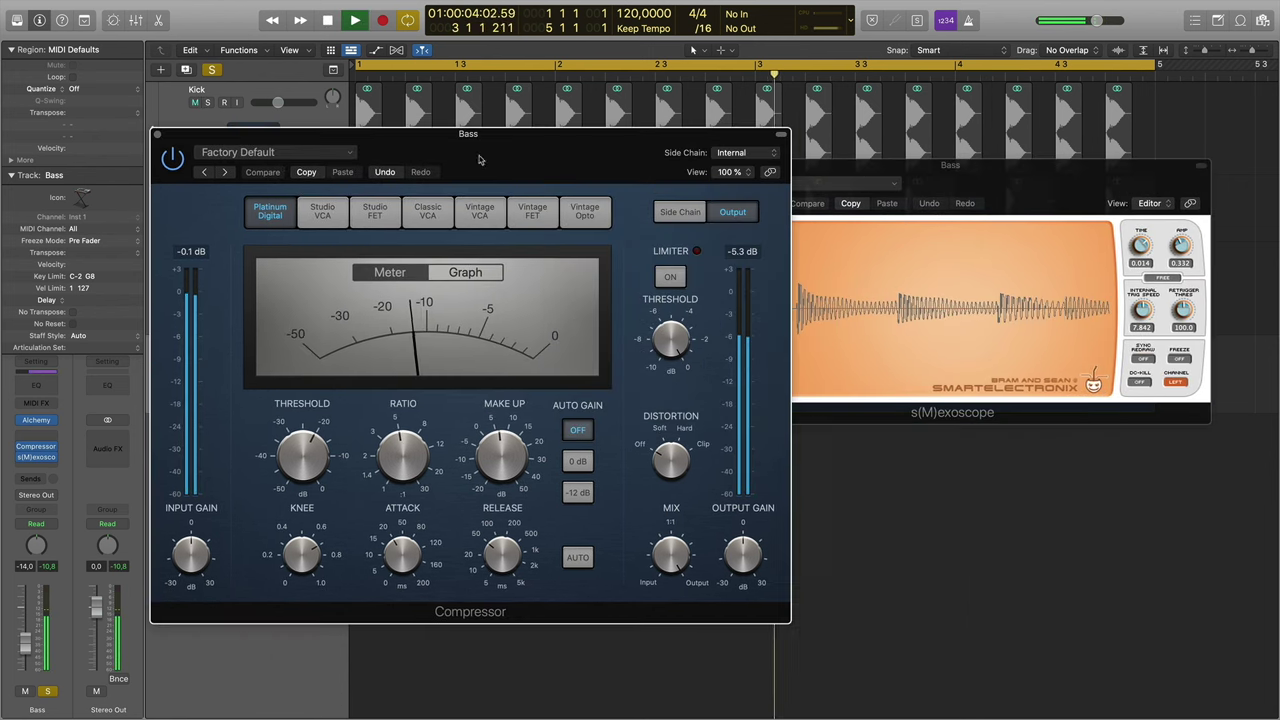
Step: Raise the Compressor's make-up gain and compare the soloed bass with the effect bypassed and enabled
drag(502, 458, 502, 443)
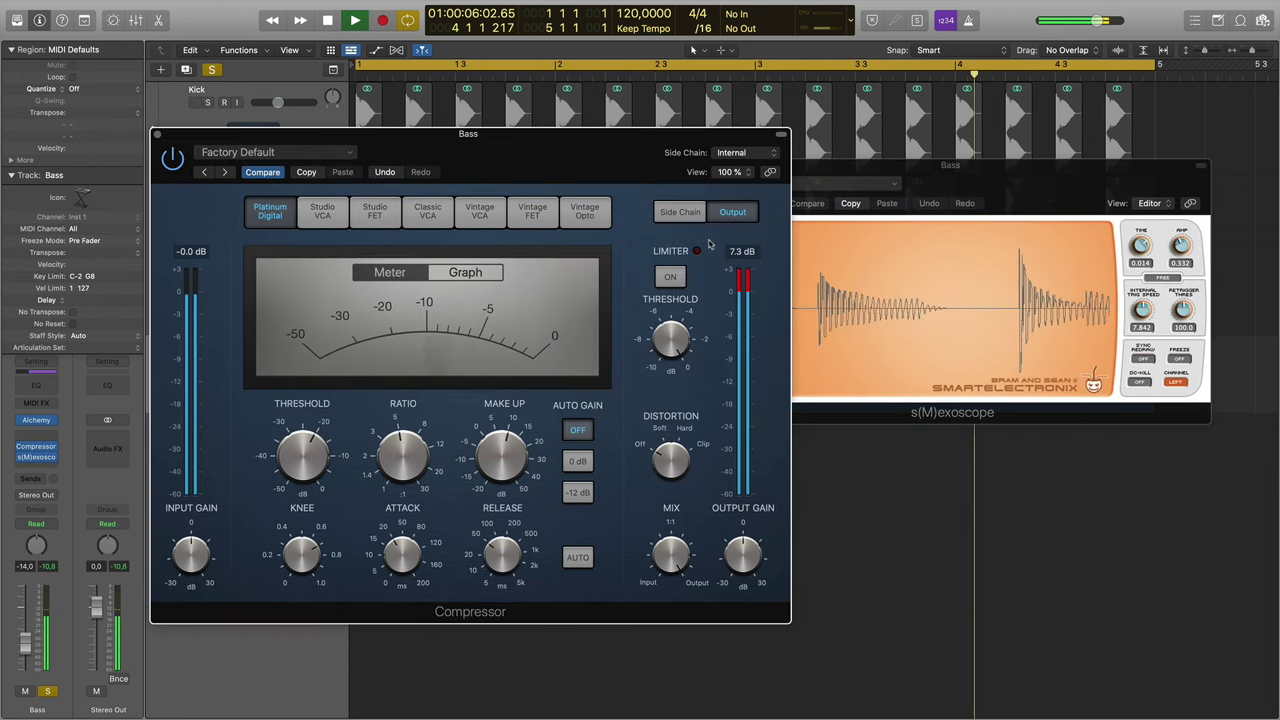
click(172, 158)
drag(343, 165, 251, 163)
click(80, 157)
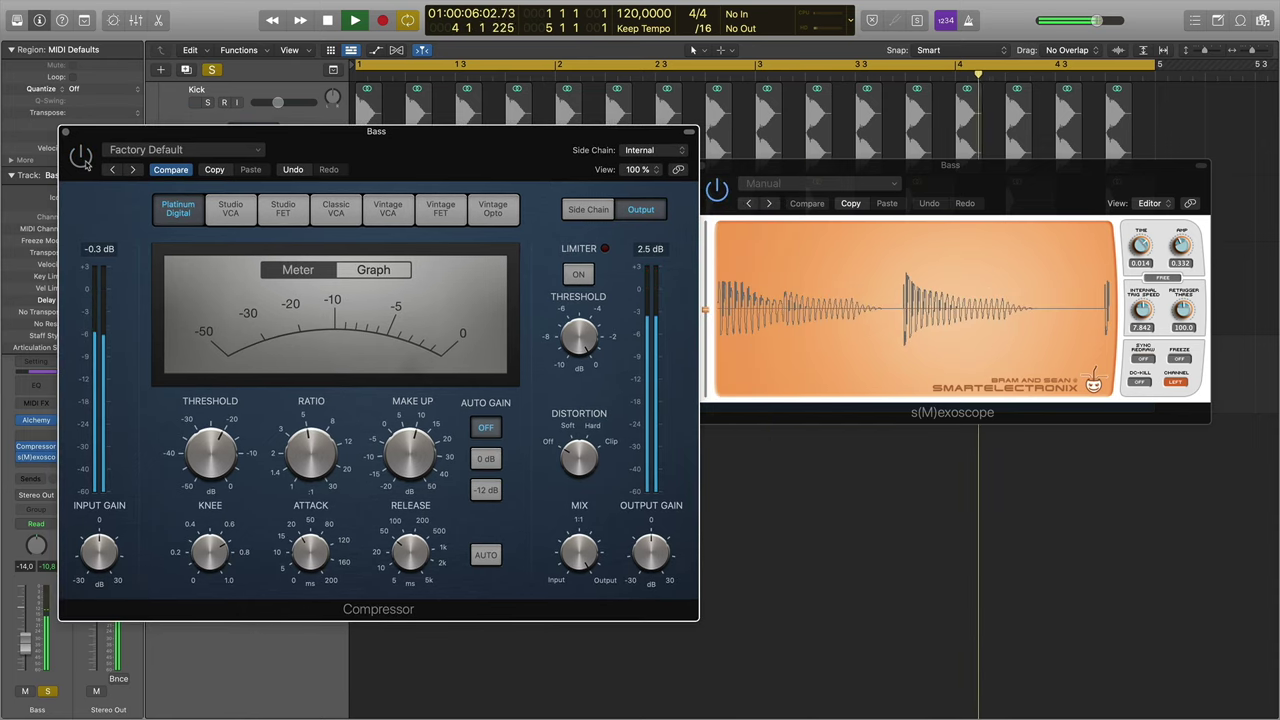
click(84, 164)
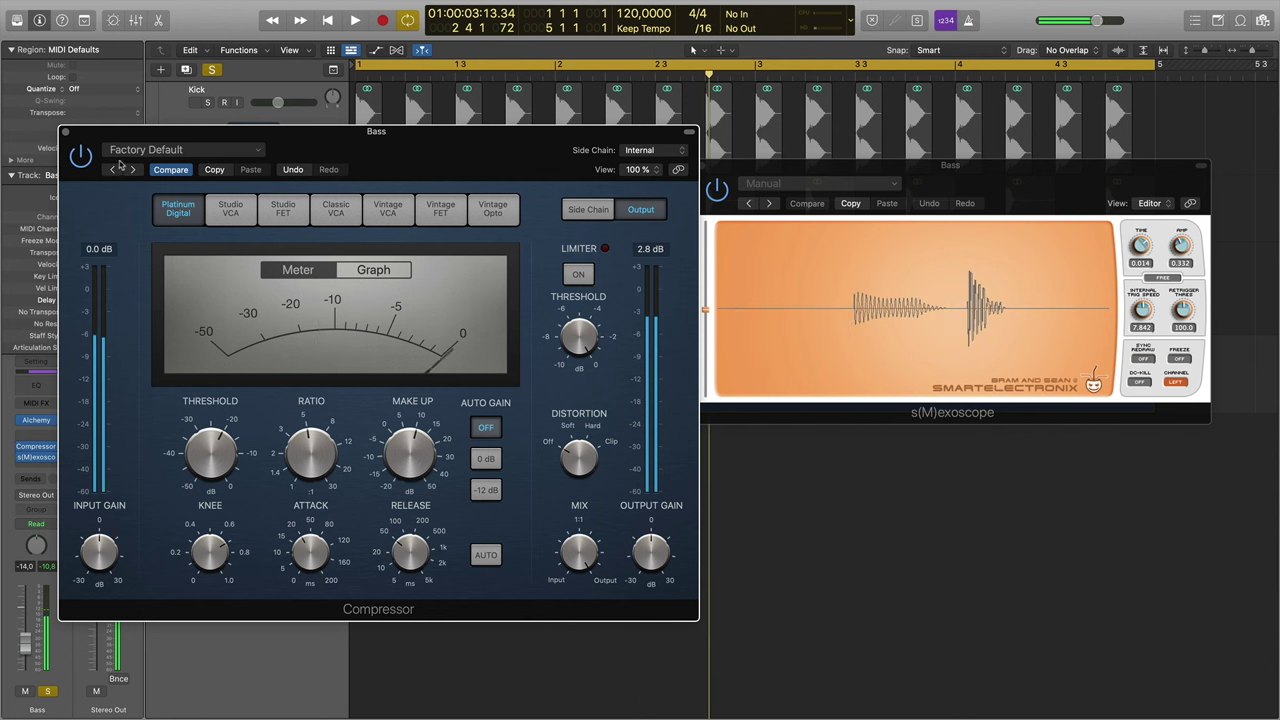
Step: Unsolo the Bass track and compare the full mix with its Compressor bypassed and enabled
drag(120, 165, 196, 450)
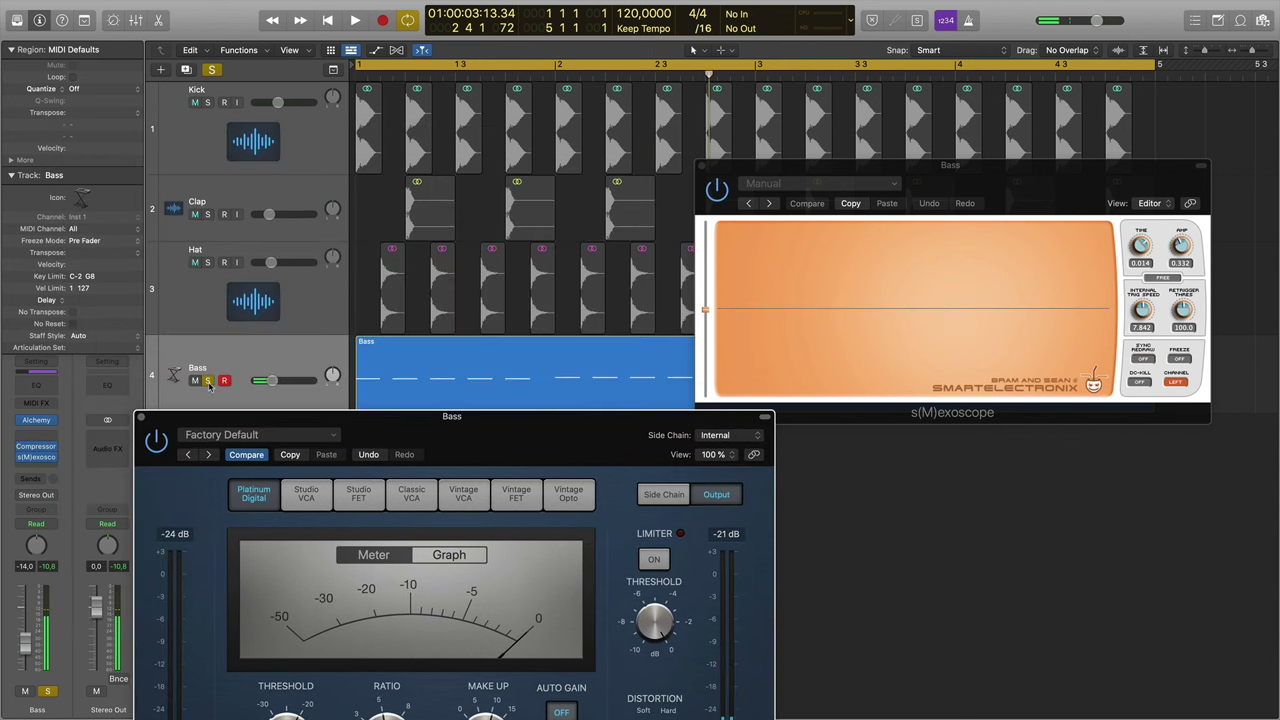
click(209, 386)
key(space)
drag(404, 434, 345, 153)
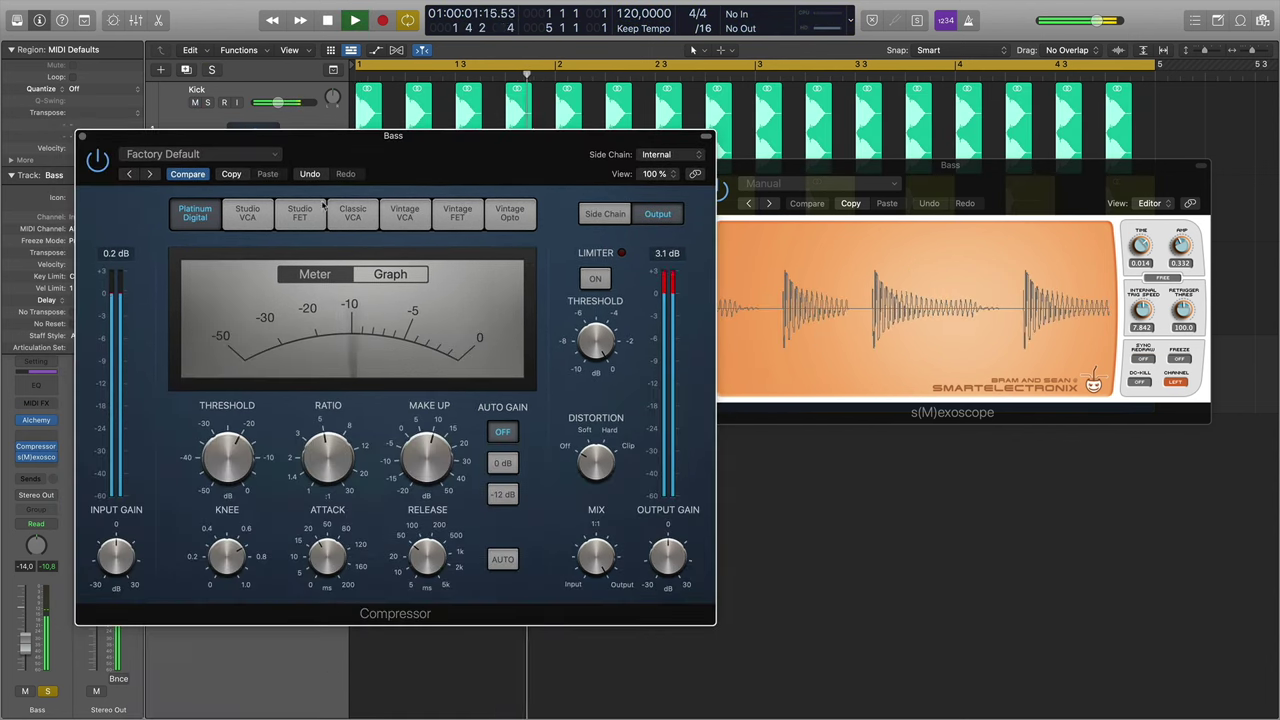
drag(809, 175, 862, 172)
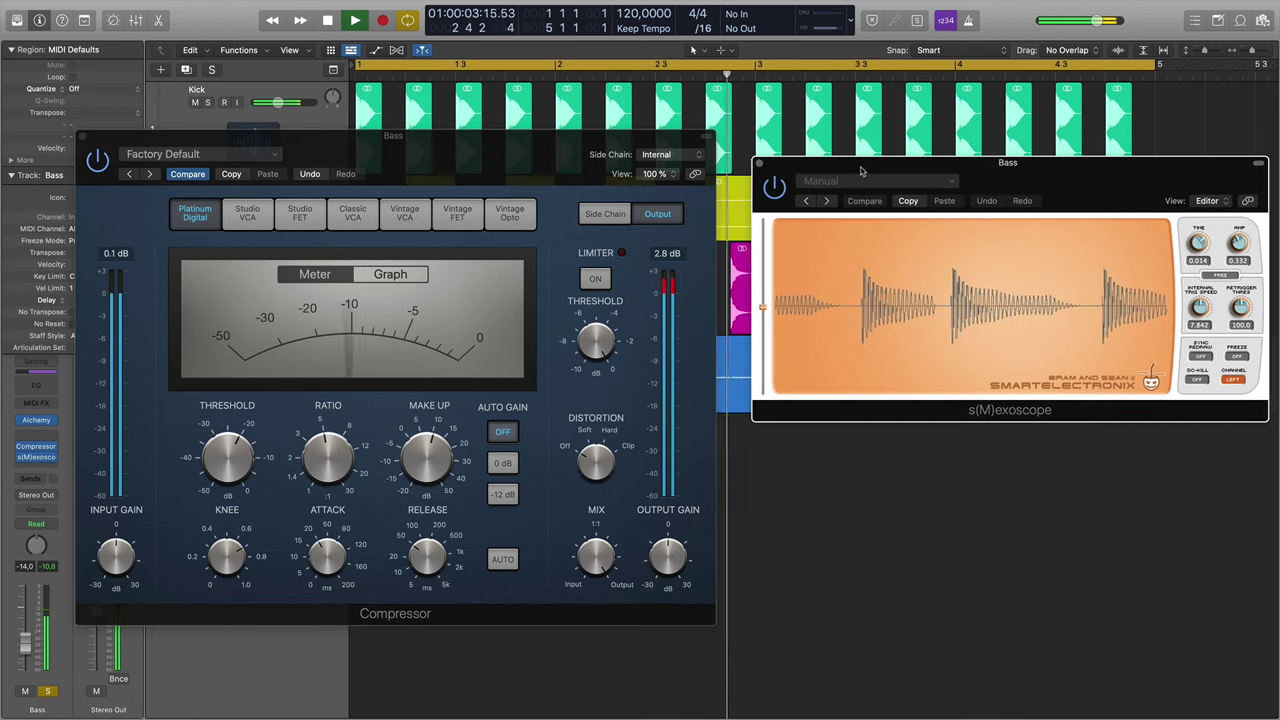
click(97, 160)
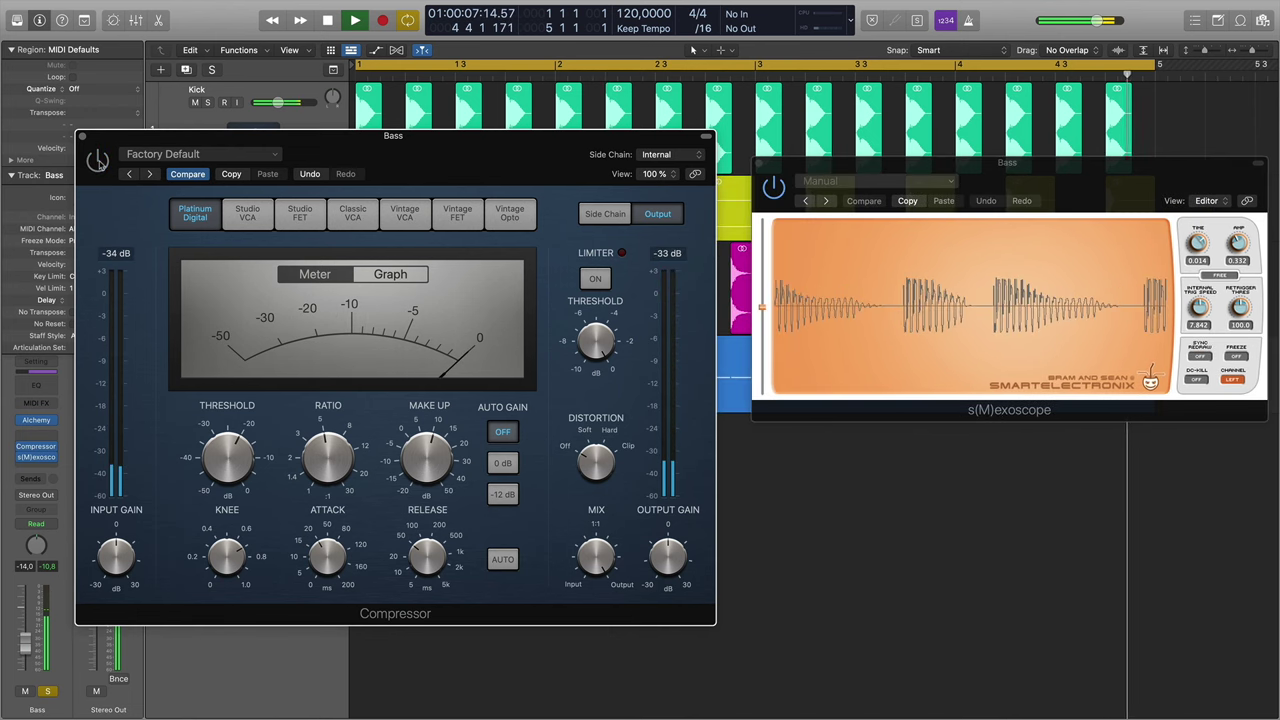
click(97, 160)
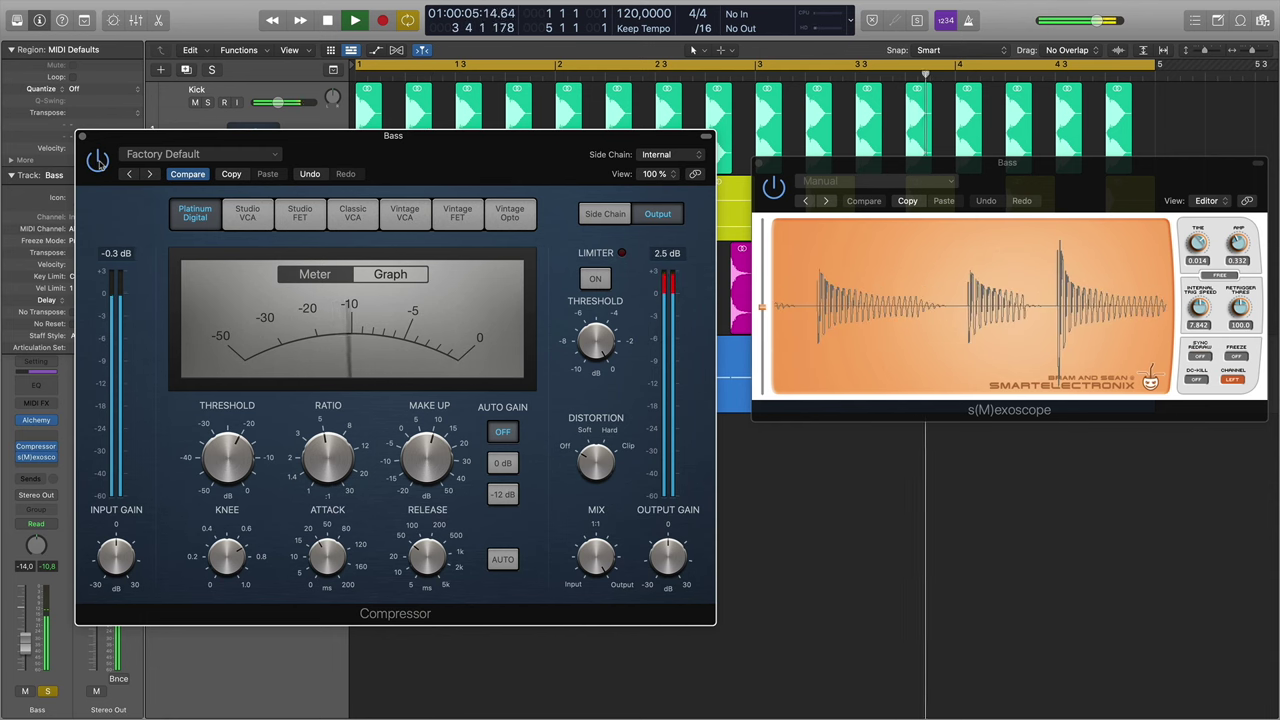
key(space)
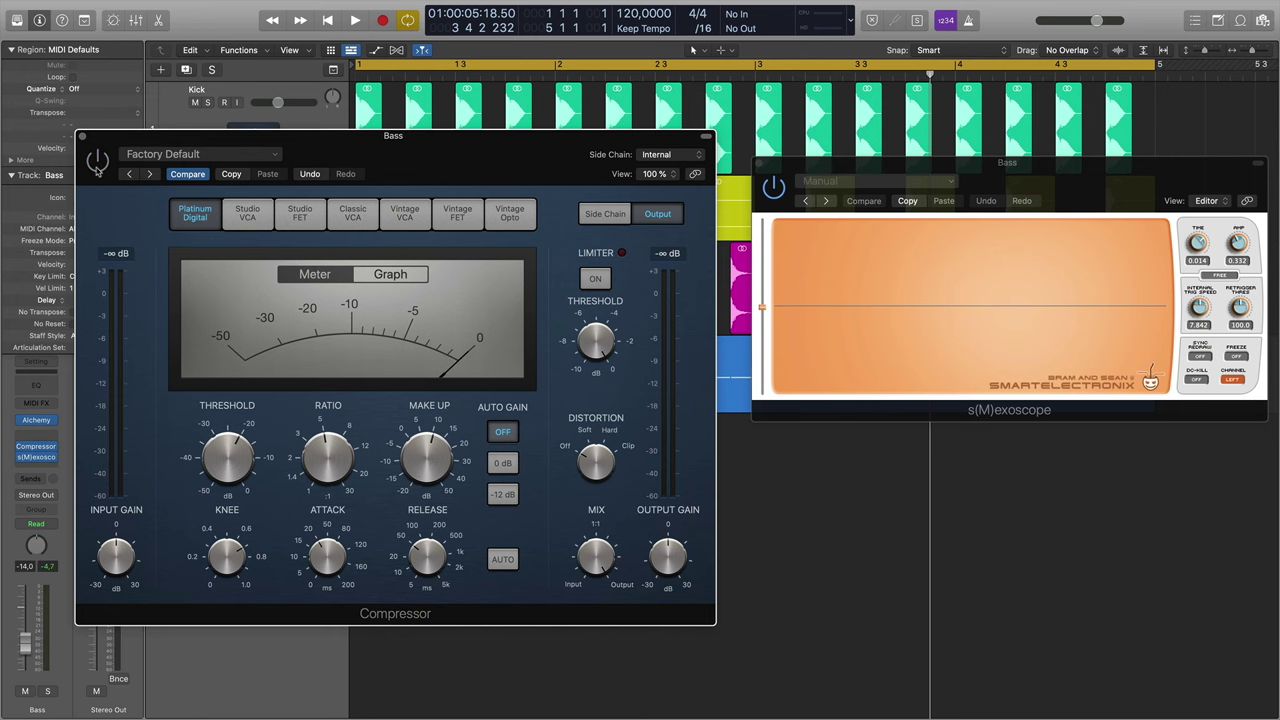
Step: Solo the Bass track again and examine its uncompressed waveform in s(M)exoscope during playback
drag(338, 154, 368, 390)
drag(282, 391, 282, 450)
click(207, 380)
click(851, 294)
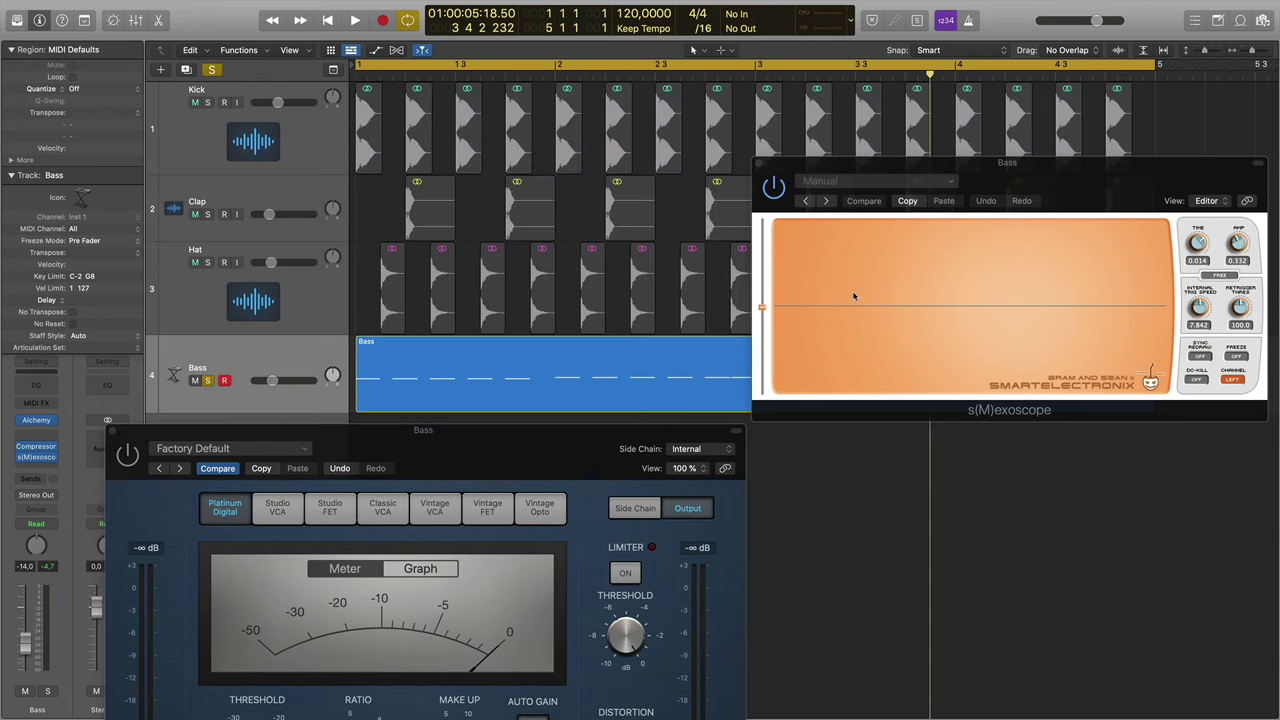
key(space)
click(965, 285)
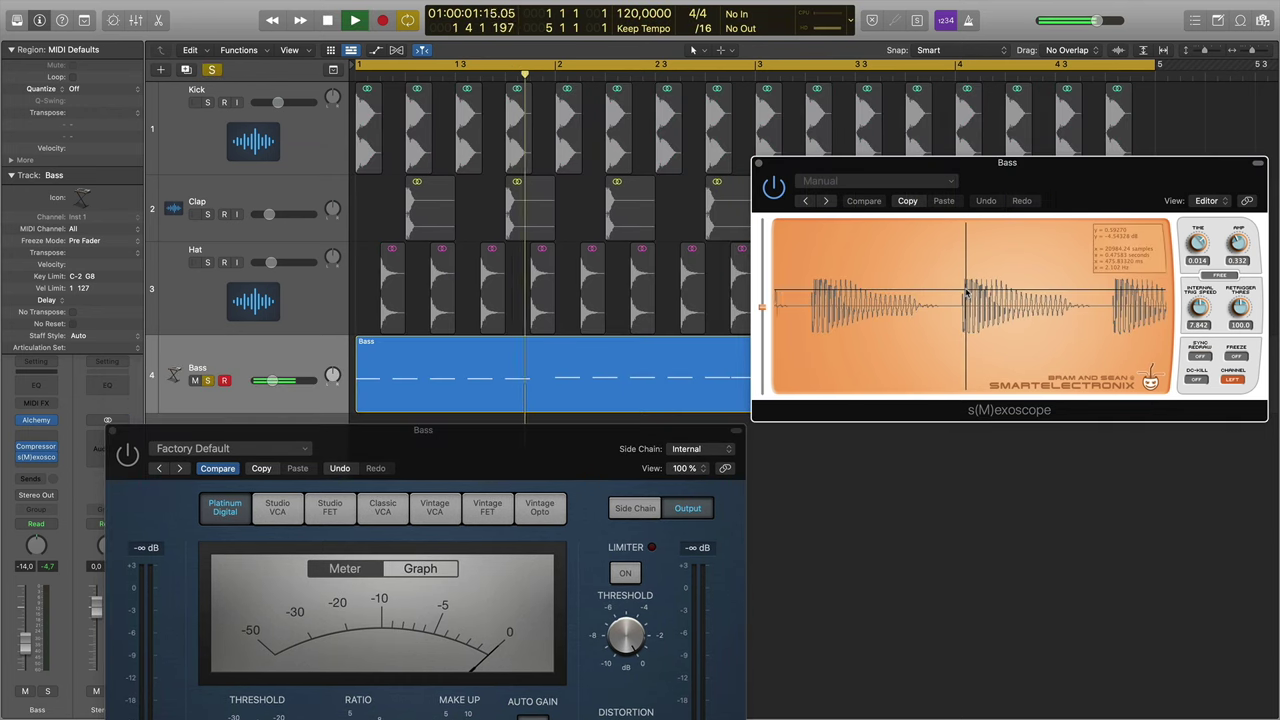
drag(972, 288, 988, 286)
key(space)
click(1235, 356)
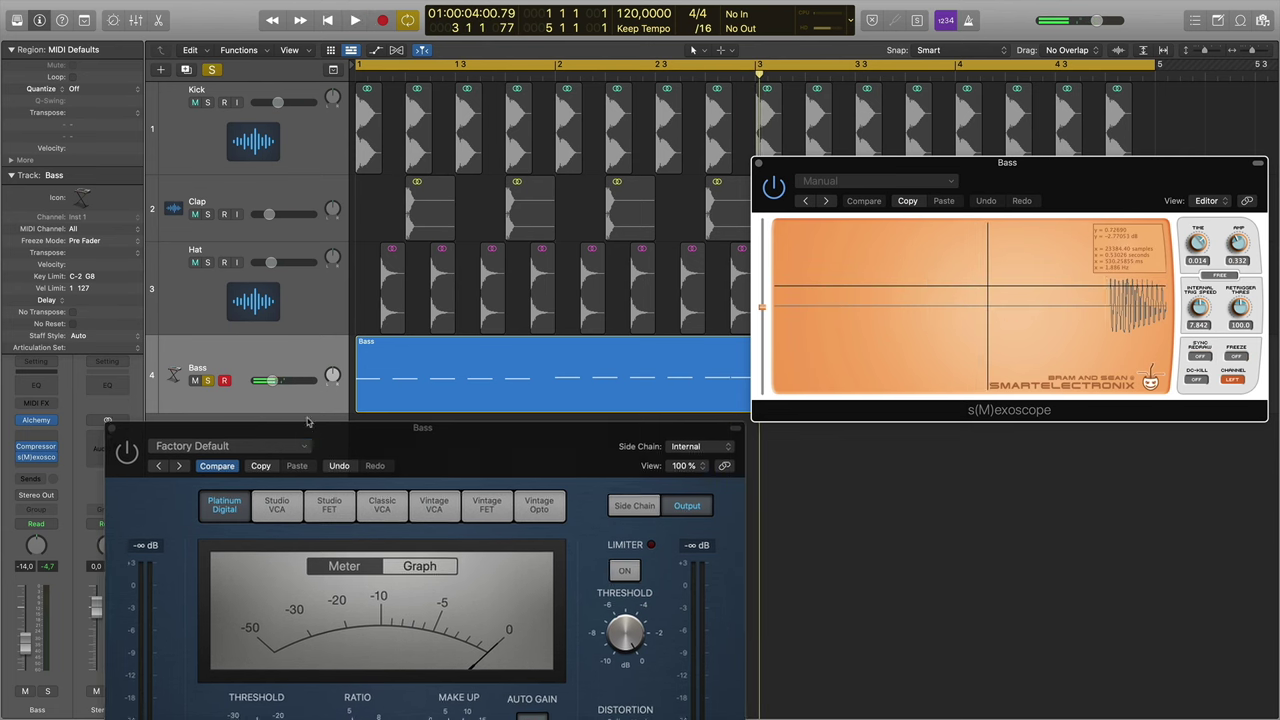
Step: Enable the Compressor, replay the bass and freeze s(M)exoscope to examine the attack peak and decay of the compressed waveform
drag(240, 431, 165, 151)
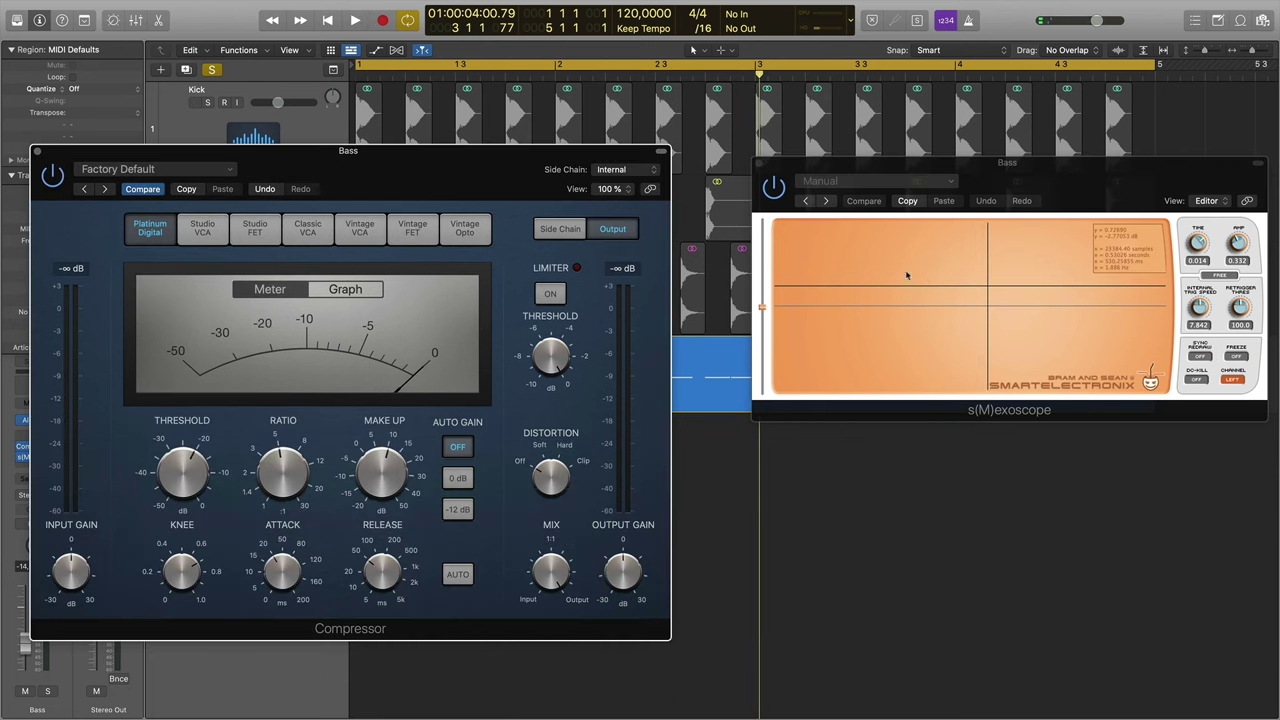
key(space)
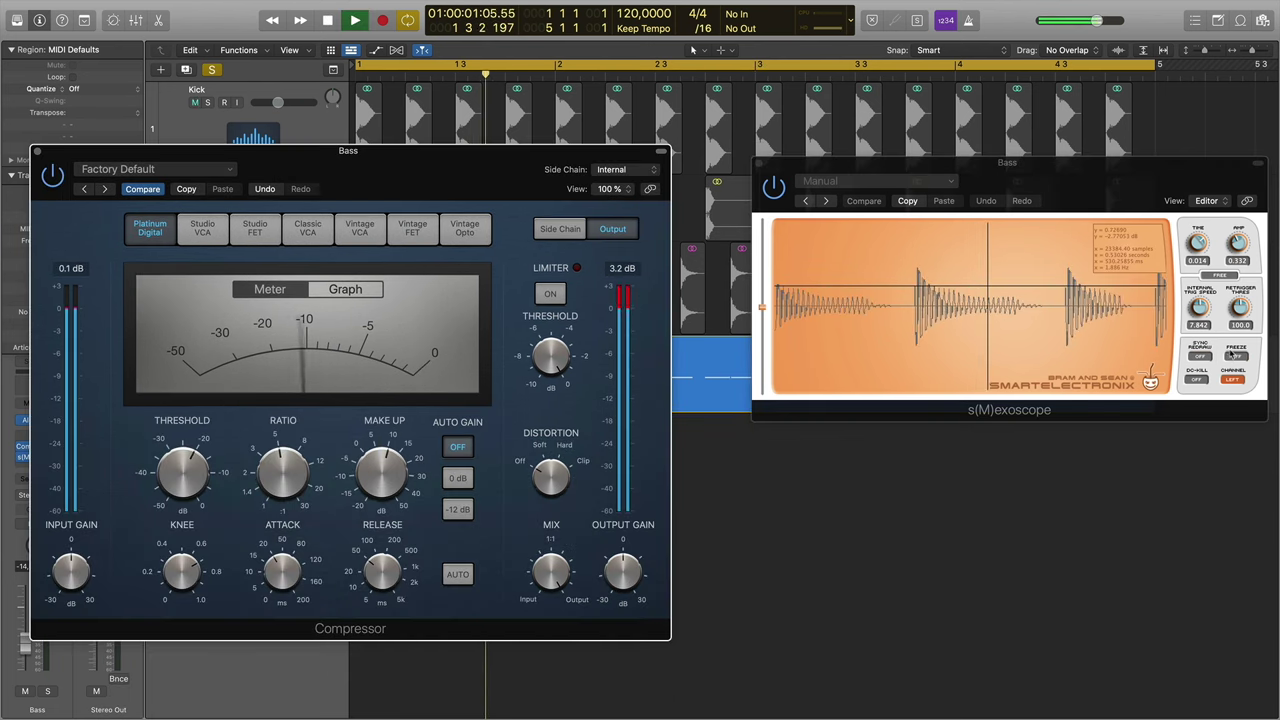
click(996, 306)
key(space)
drag(952, 294, 921, 282)
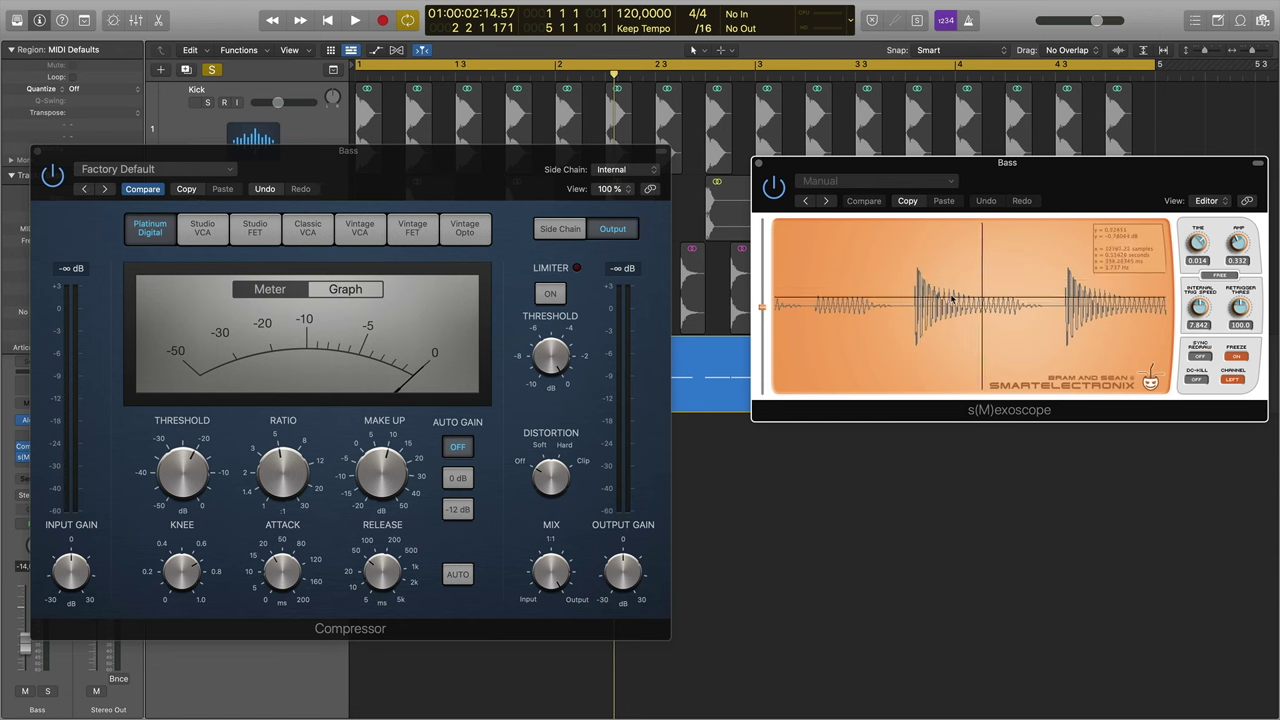
click(919, 271)
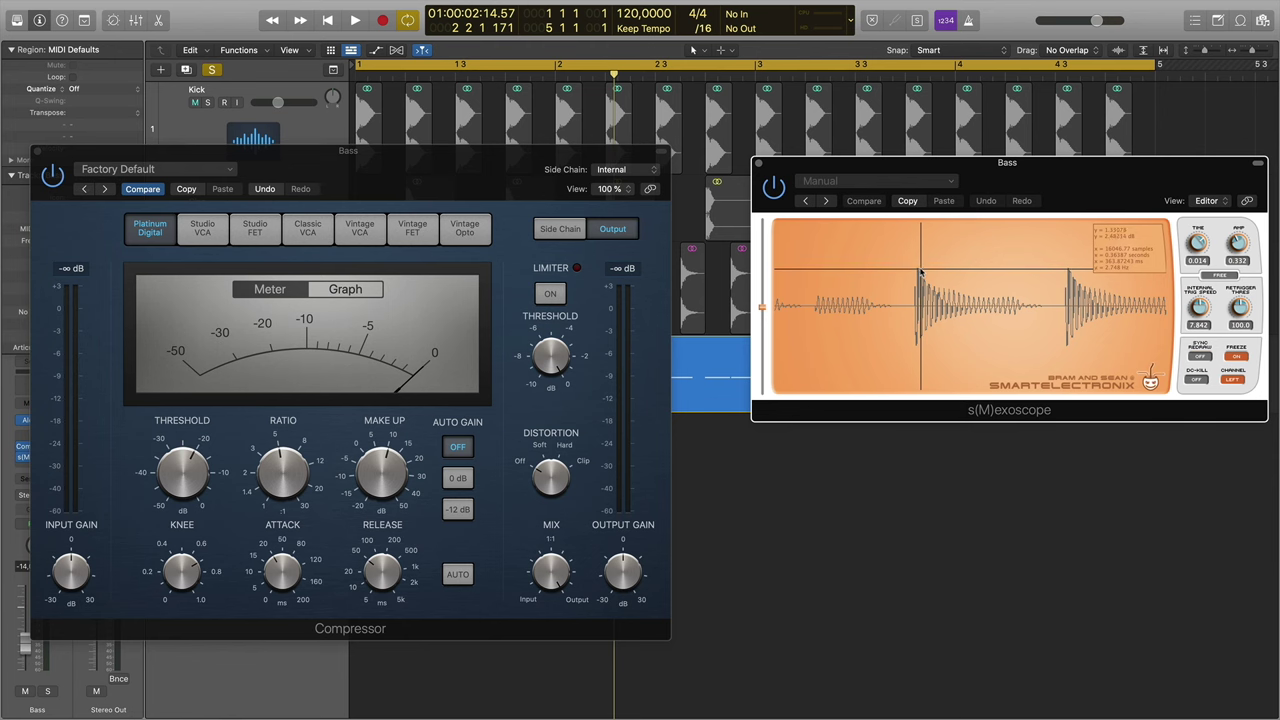
drag(938, 289, 993, 292)
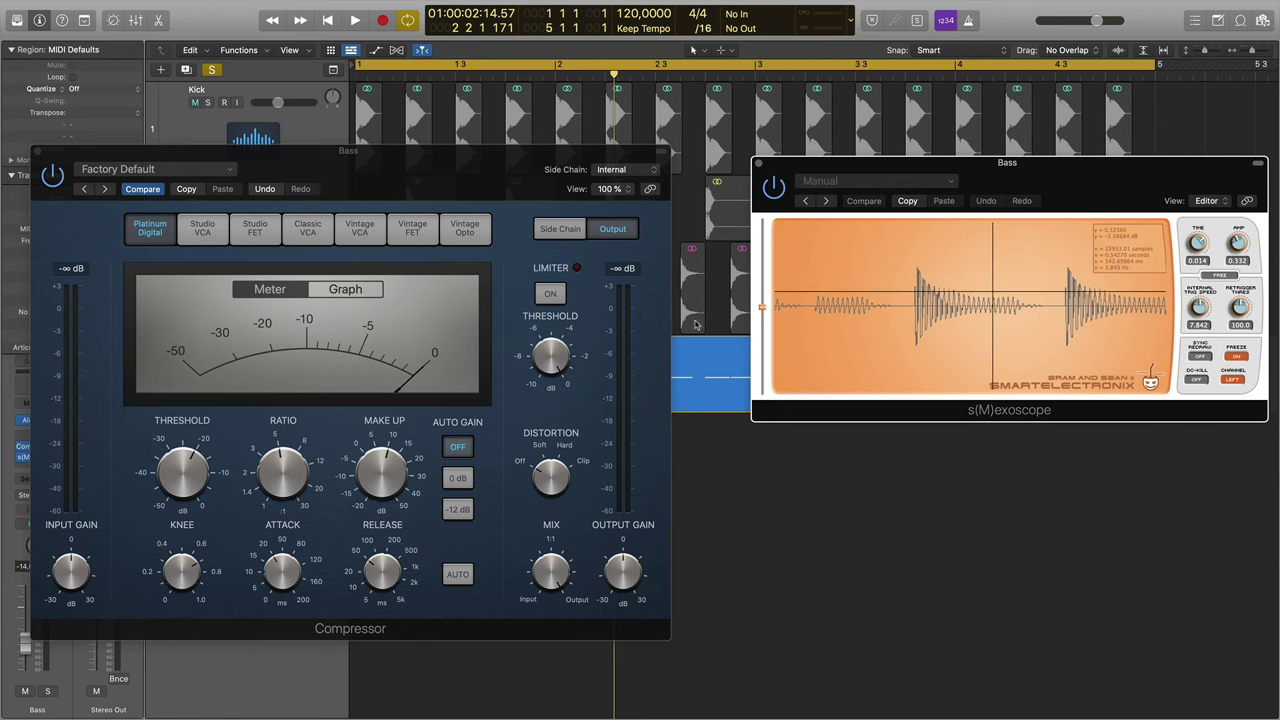
drag(946, 292, 921, 273)
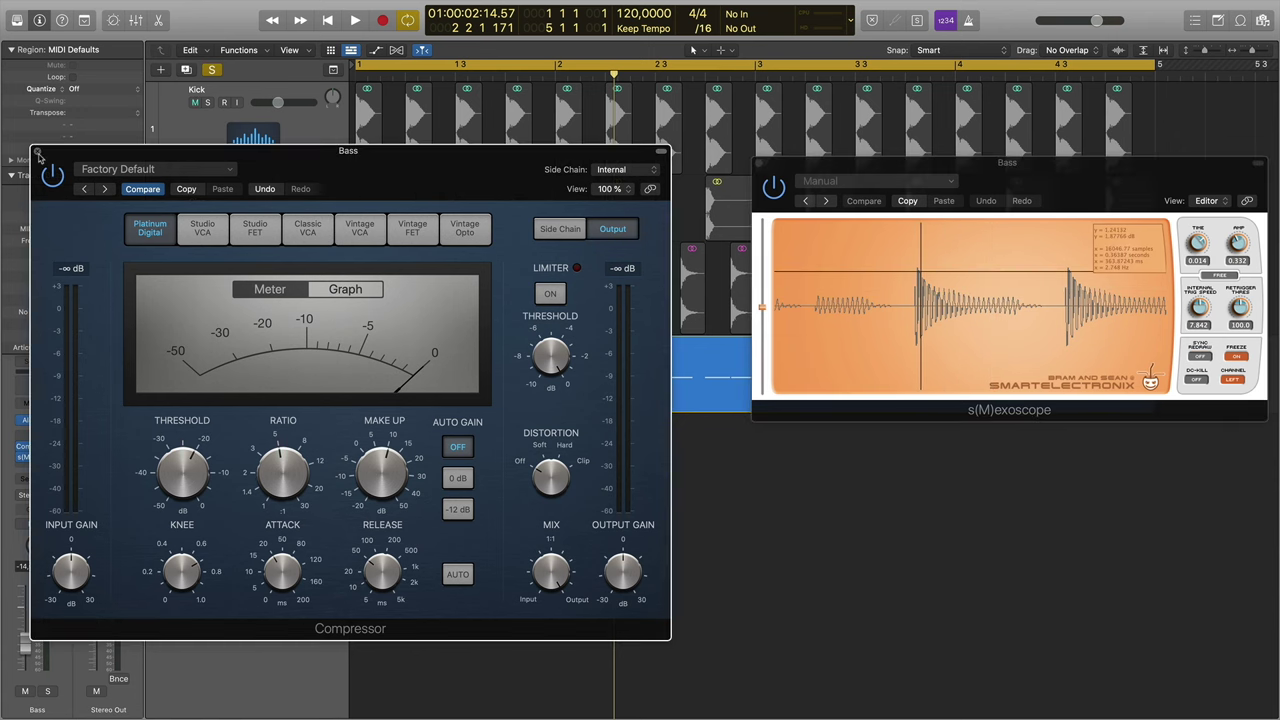
Step: Close the Compressor and s(M)exoscope windows and unsolo the Bass track
click(40, 153)
click(758, 164)
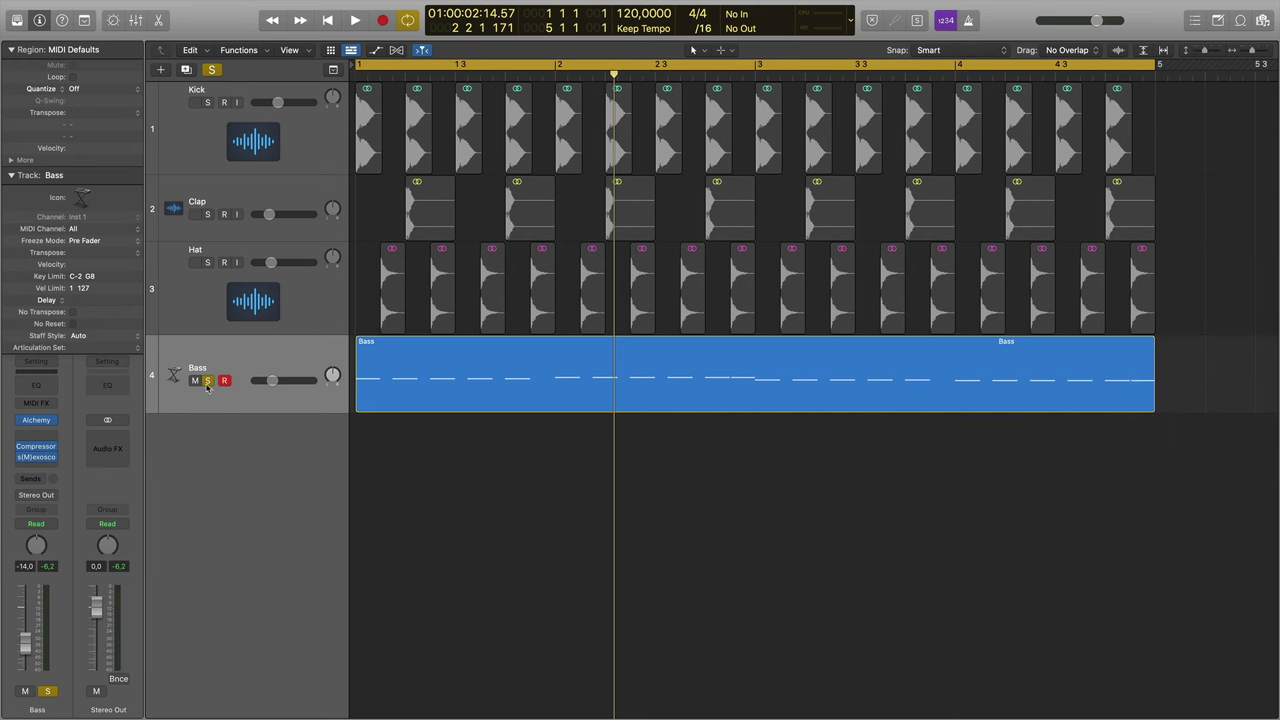
click(207, 381)
Step: Select the Hat track and solo it, with the timeline zoomed in on its regions
click(330, 278)
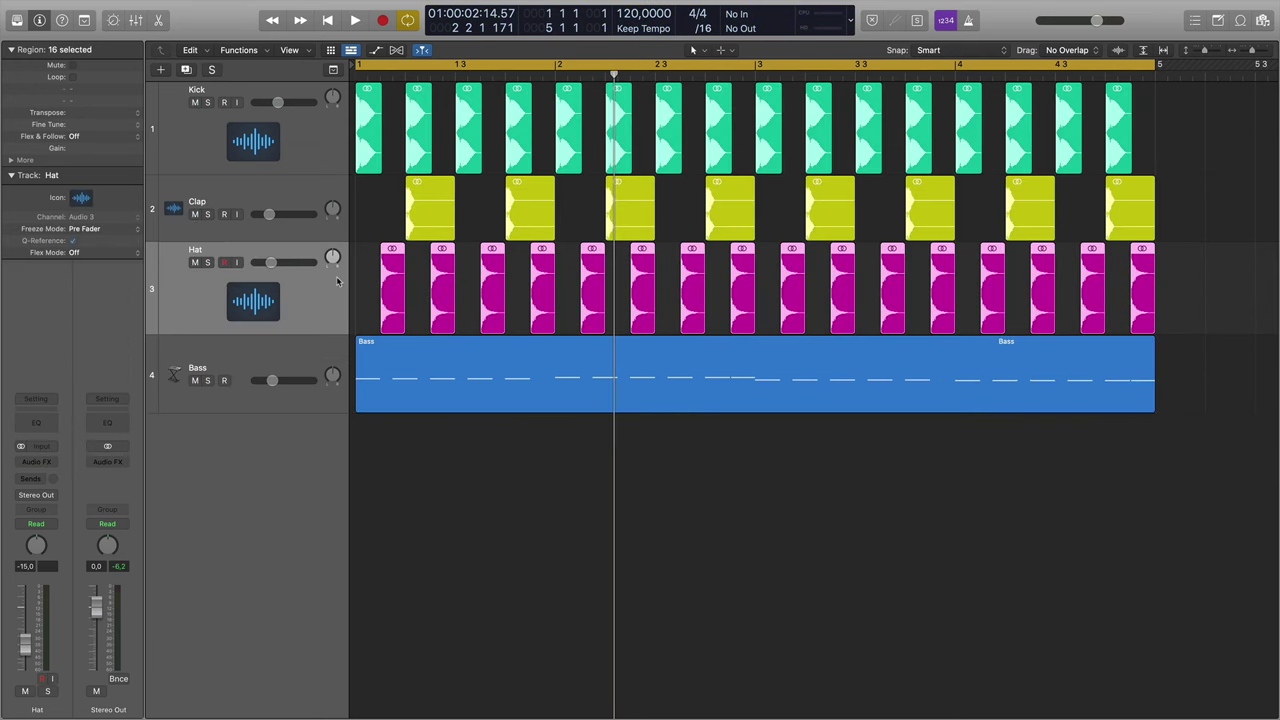
key(super+Right)
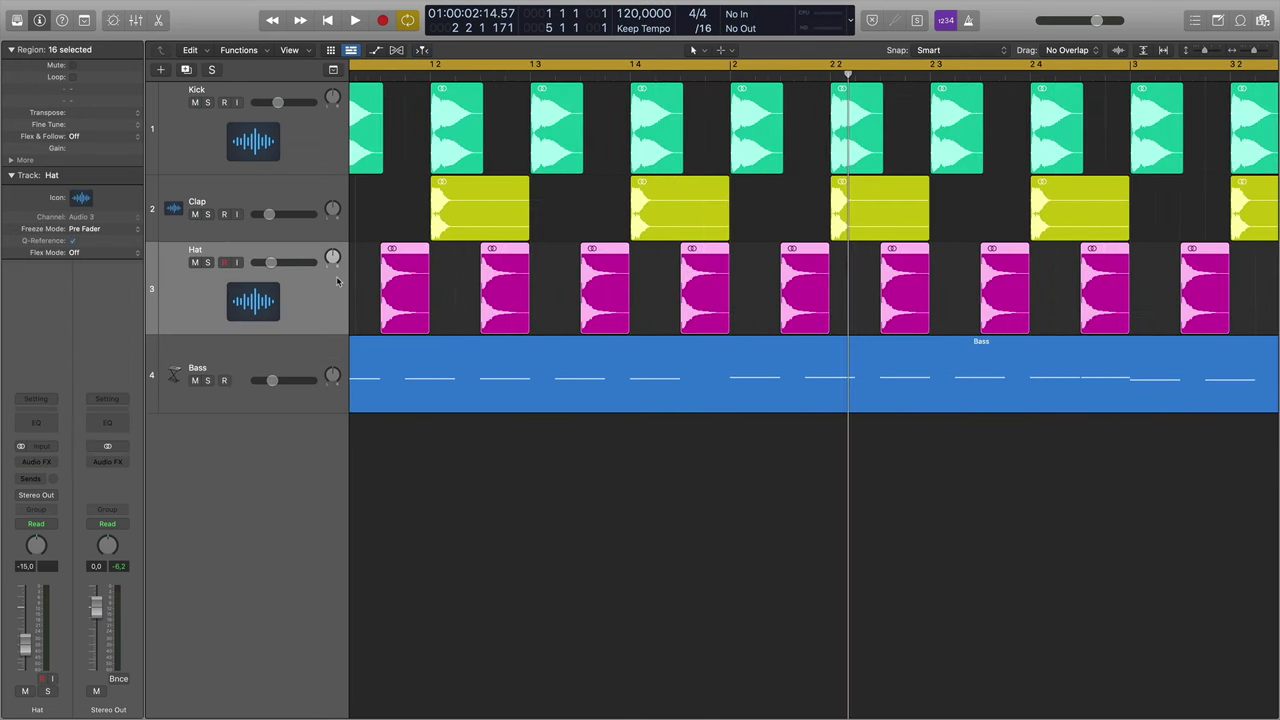
click(208, 263)
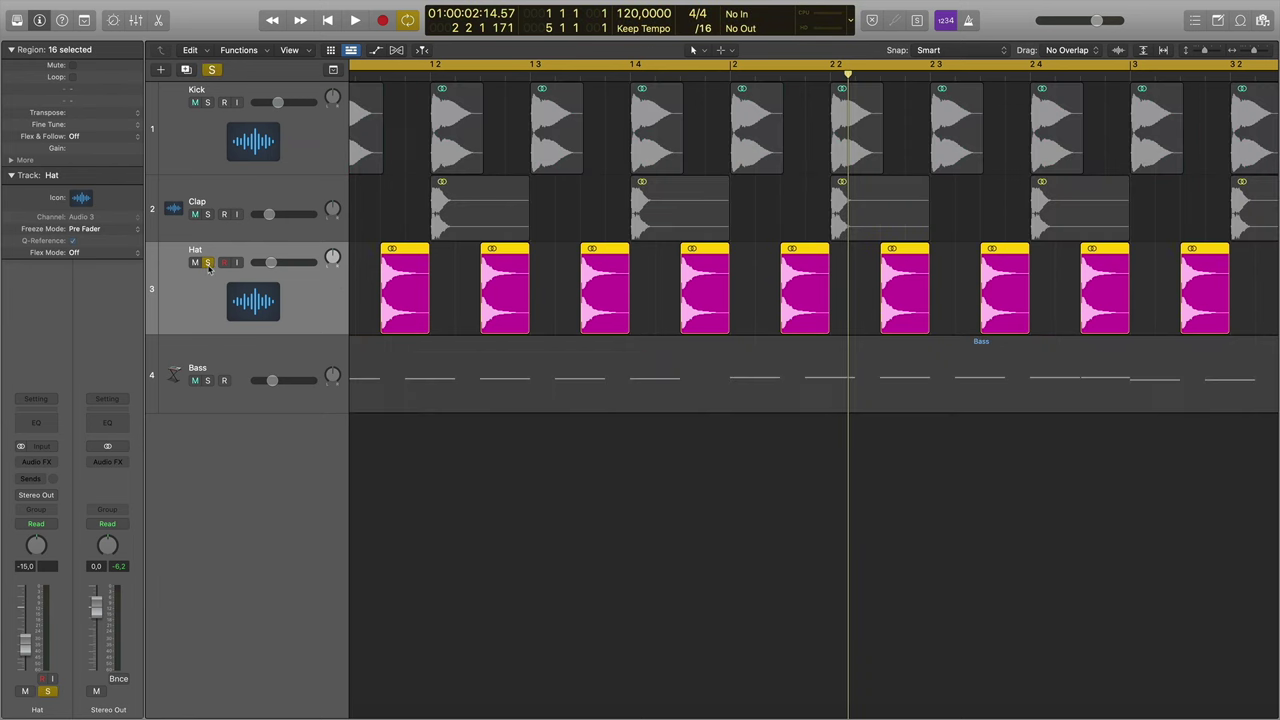
Step: Insert the stereo s(M)exoscope plug-in on the Hat track, with the playhead at the project start and its window below the tracks
scroll(422, 167, left, 2)
key(Return)
click(47, 463)
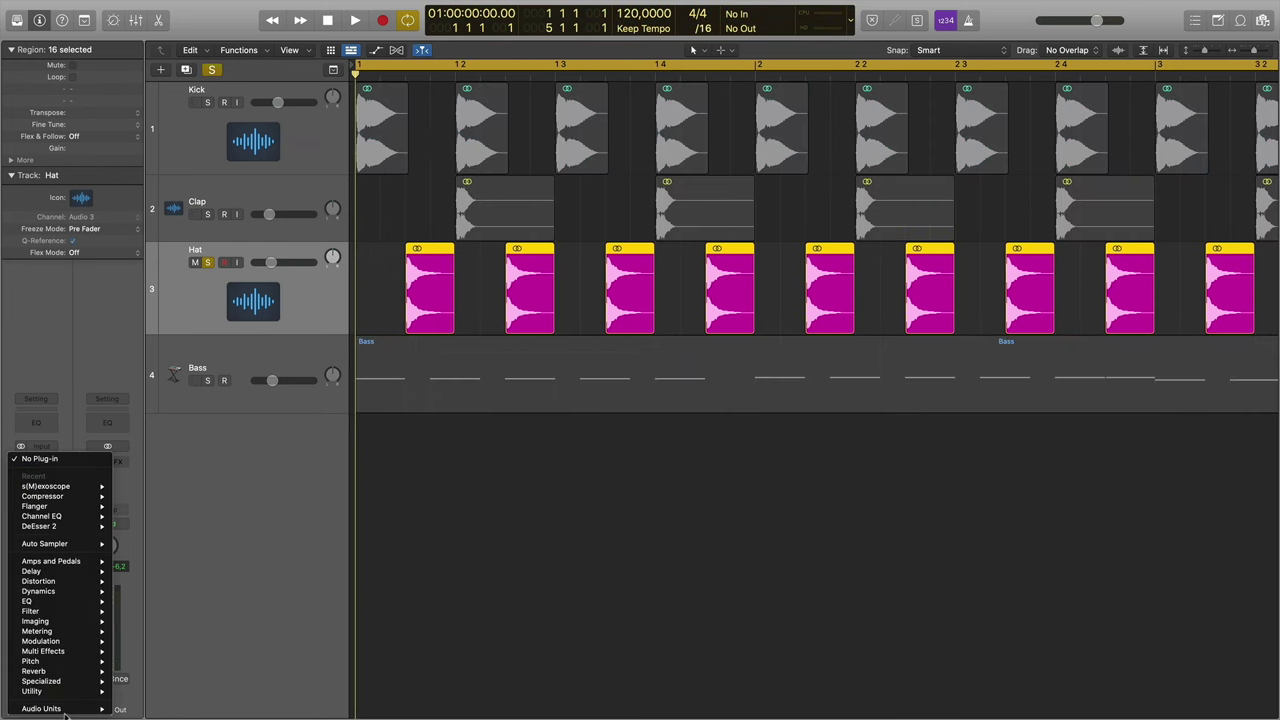
mouse_move(45, 708)
mouse_move(177, 709)
mouse_move(255, 700)
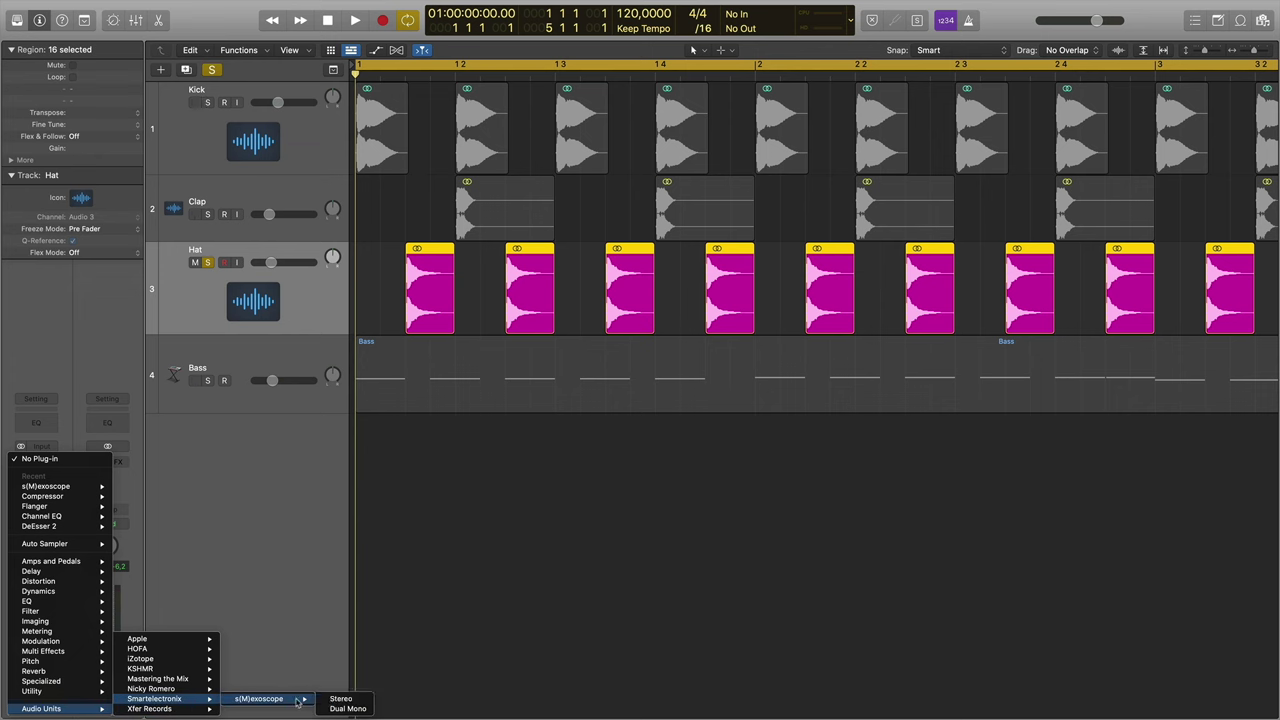
click(336, 705)
drag(637, 173, 656, 420)
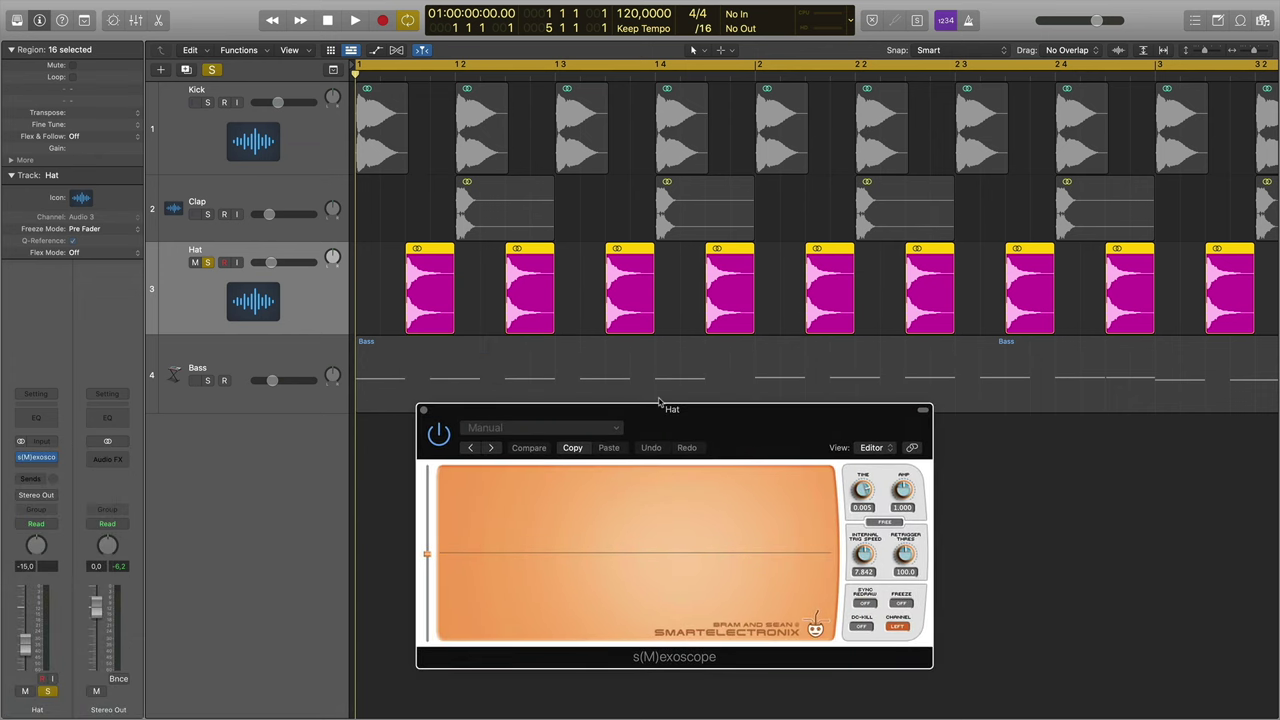
Step: Play the soloed Hat track to examine its waveform in s(M)exoscope, and unsolo the track after stopping playback
key(space)
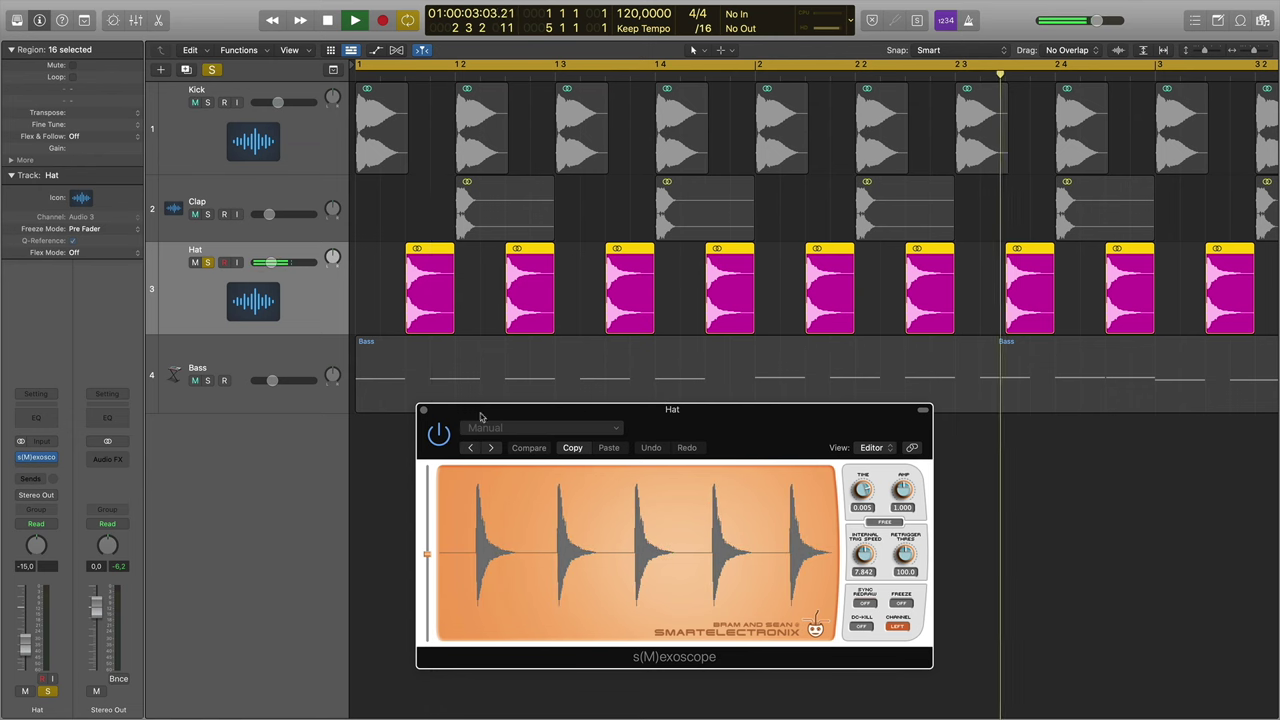
key(space)
click(207, 263)
Step: Create a new audio track below the Hat track and show the file browser with the Close HH samples
right_click(314, 298)
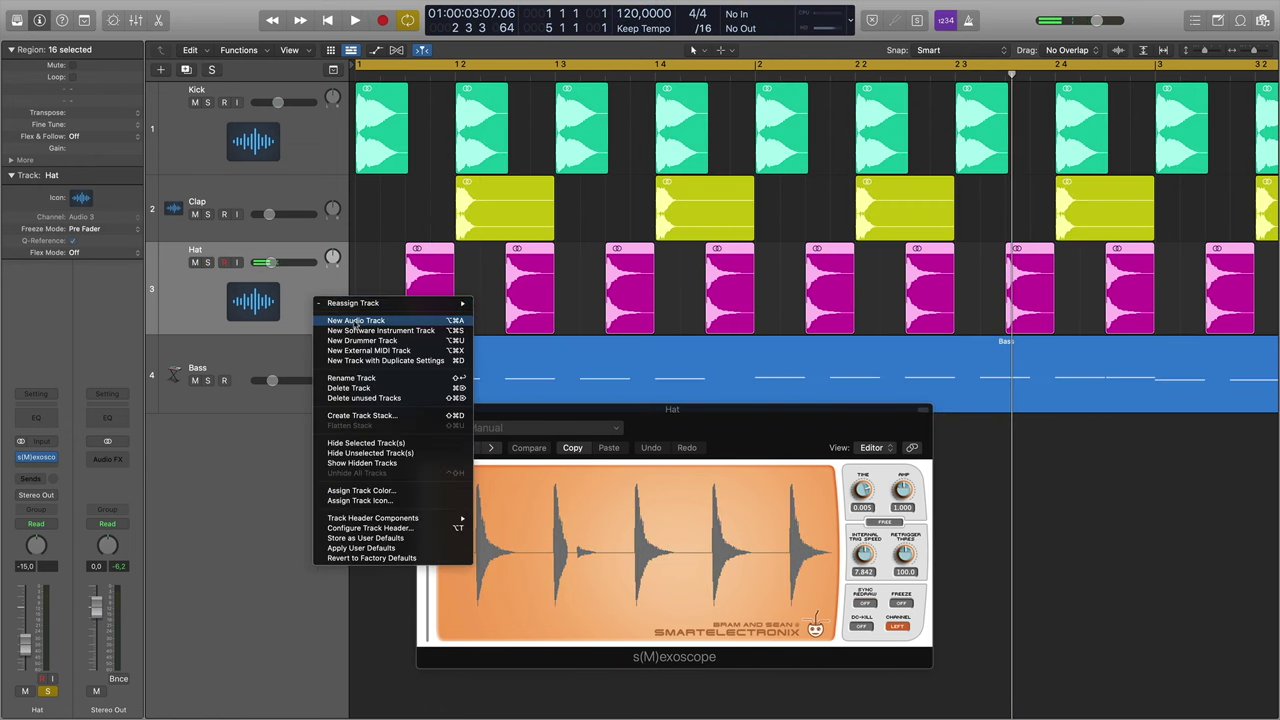
click(356, 321)
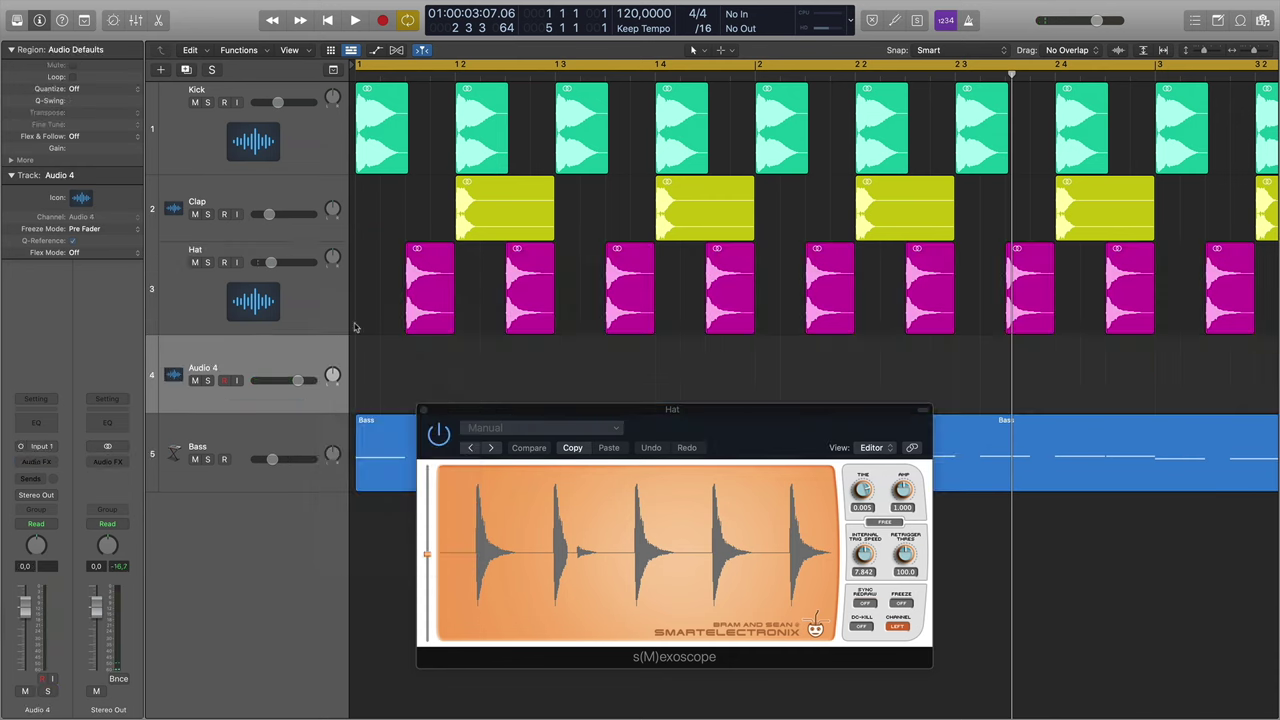
key(f)
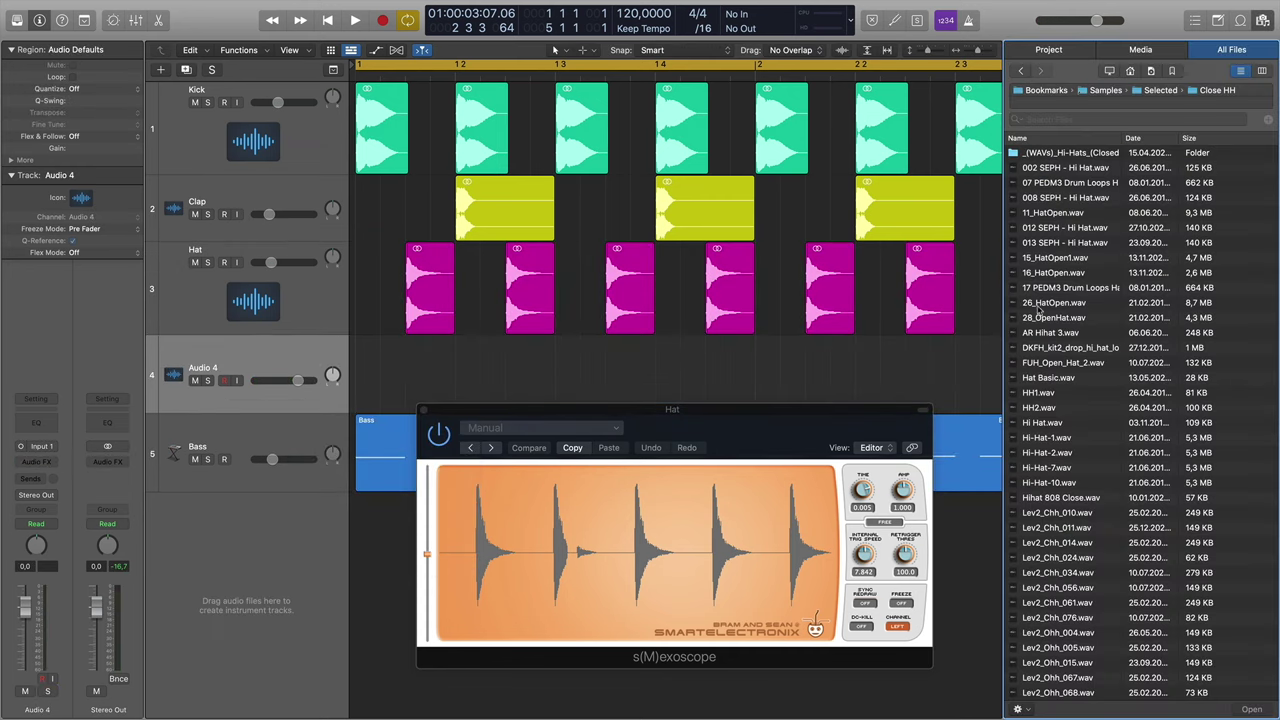
Step: Audition the hi-hat samples in the Close HH folder from MARNIK_Hi-hat_01.wav down to the VTS2 Needed Kit file
scroll(1063, 350, down, 5)
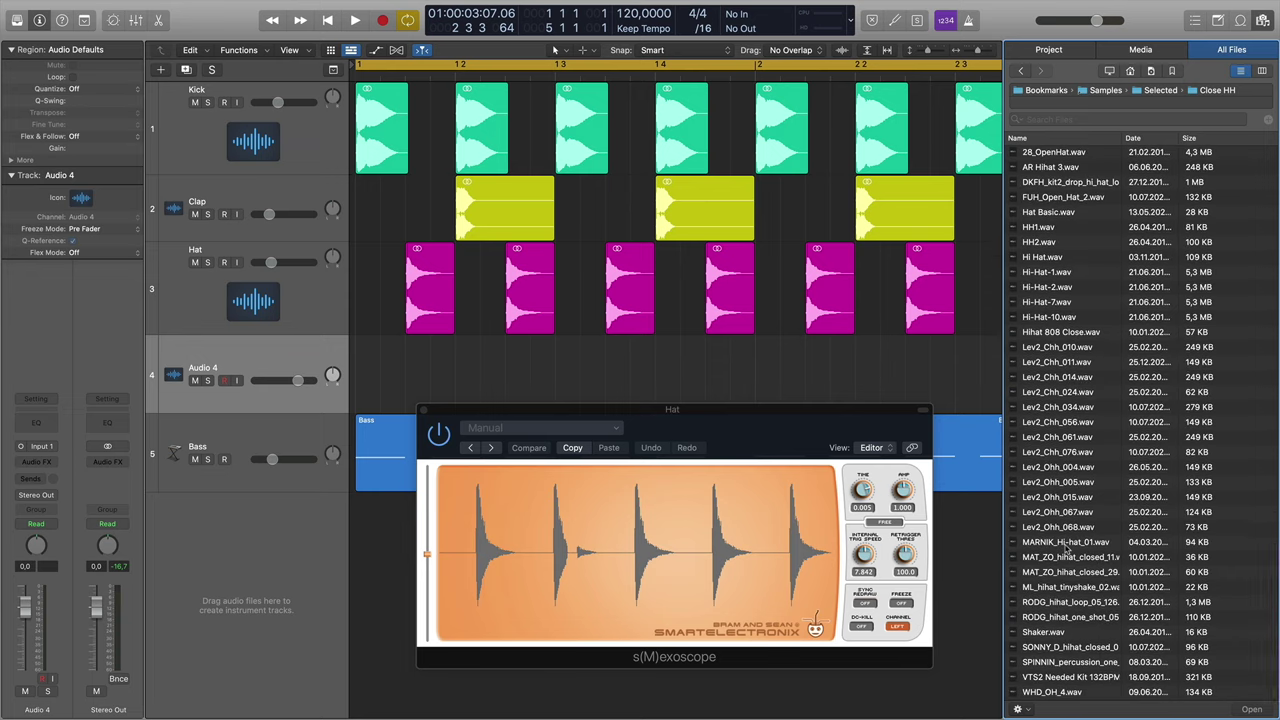
scroll(1066, 548, up, 1)
click(1066, 550)
key(Down)
key(Down)
key(Down)
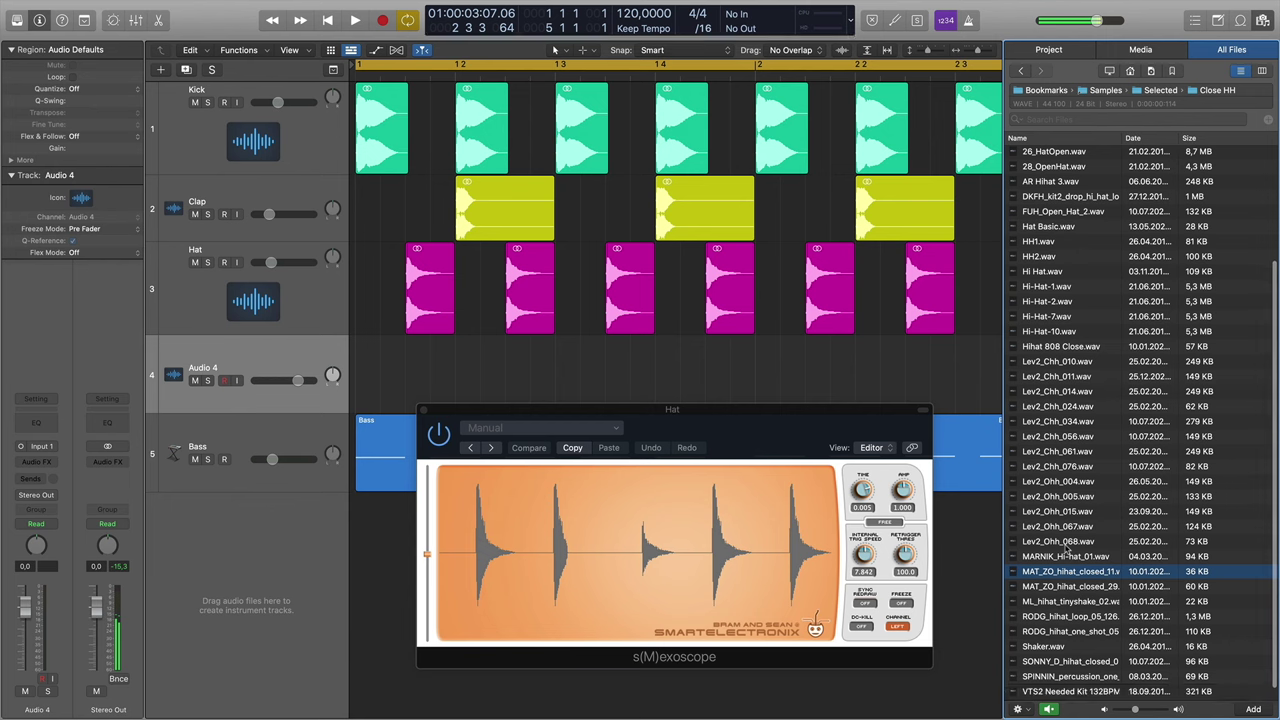
key(Down)
key(Down)
key(Down)
key(Down)
key(Down)
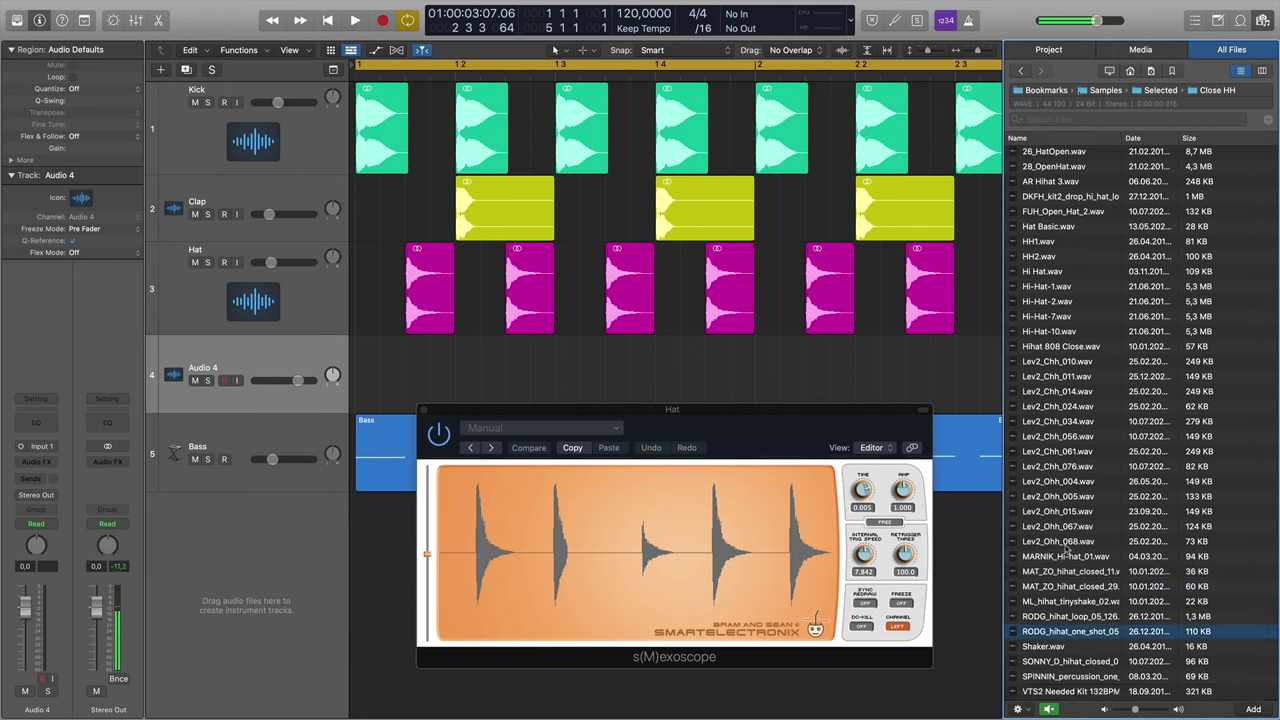
key(Down)
key(Down)
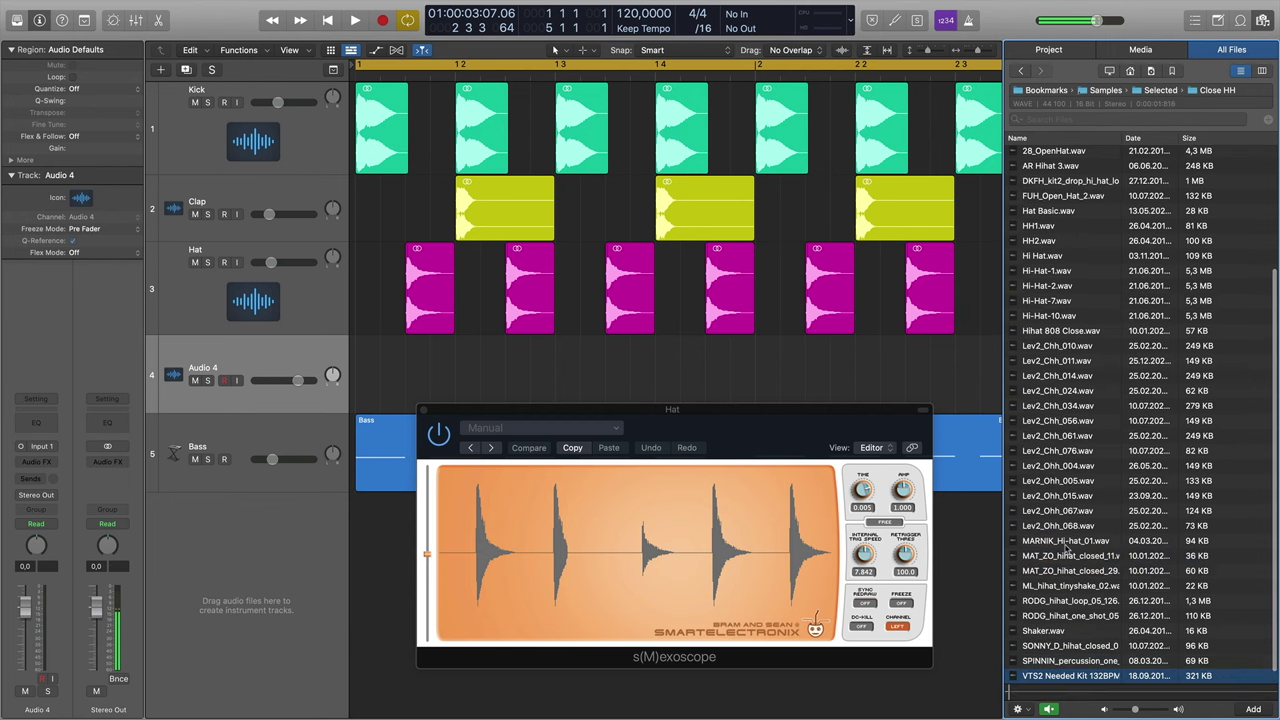
Step: Audition the Lev2_Chh samples upward and place Hihat 808 Close.wav on the new audio track, aligned with the first Hat region
click(1056, 424)
key(Up)
key(Up)
key(Up)
key(Up)
key(Up)
key(Up)
key(Up)
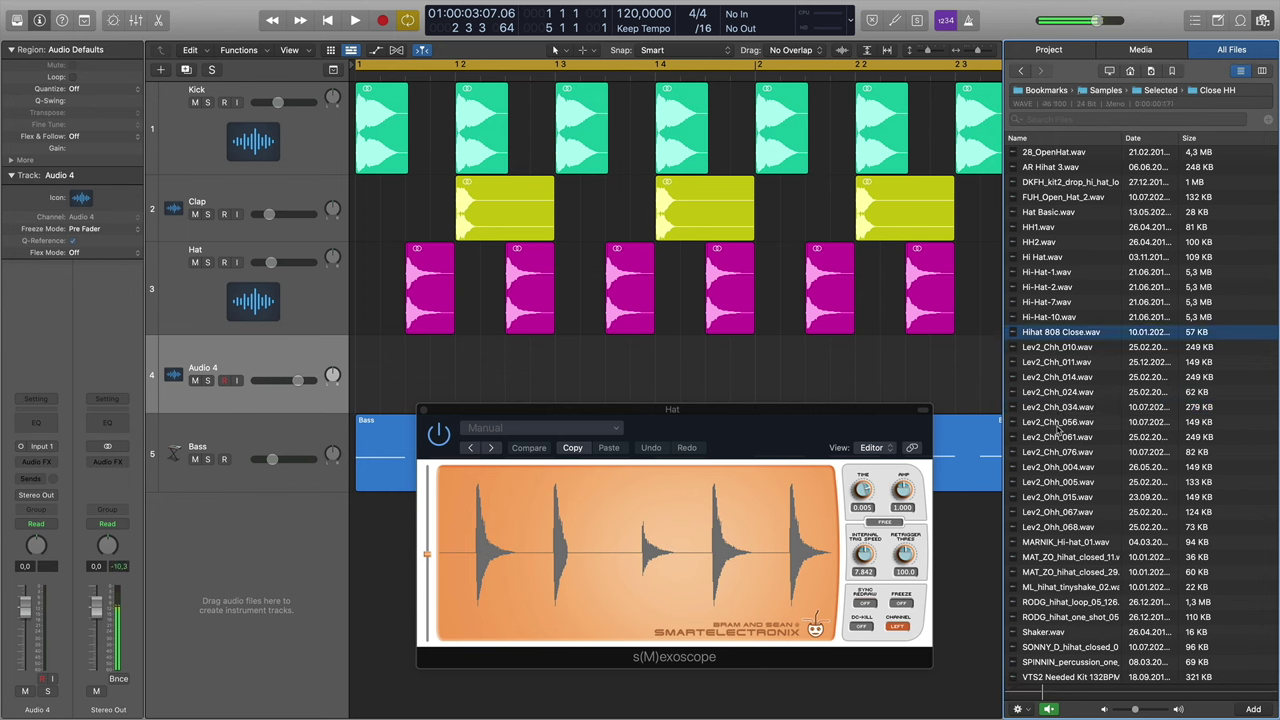
key(Down)
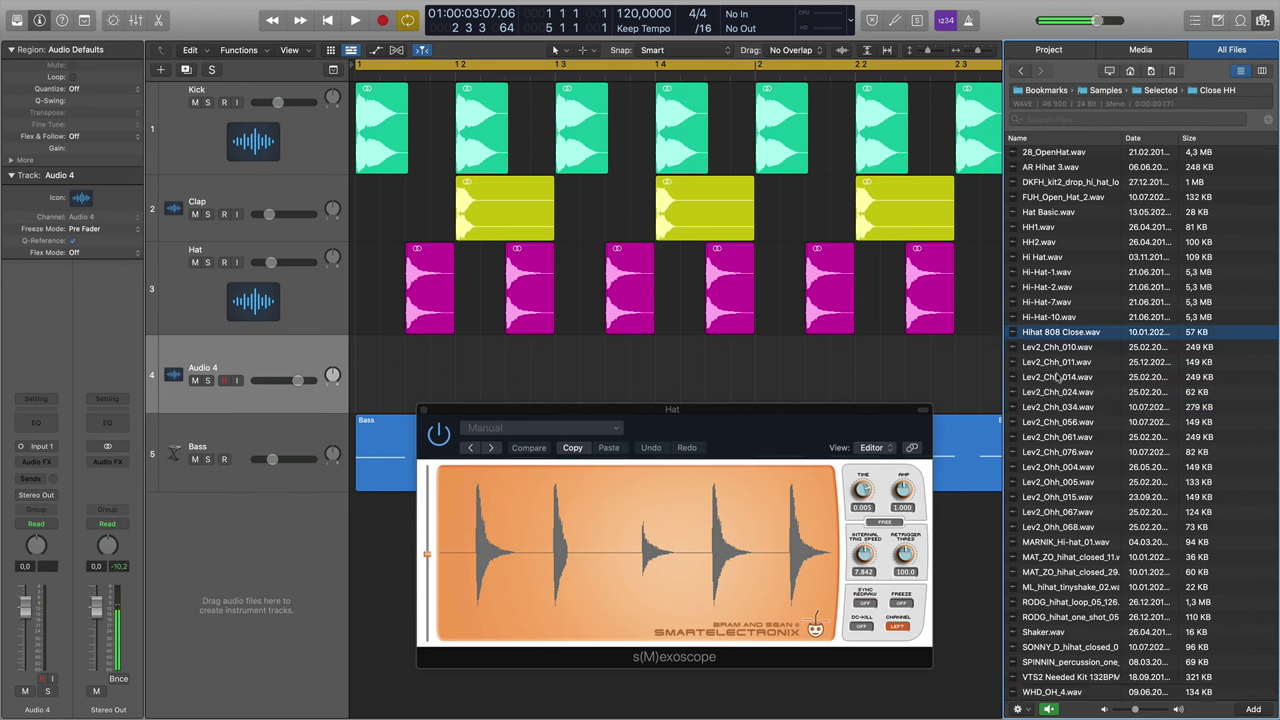
drag(1054, 343, 419, 356)
Step: Group the Hat and Hihat 808 Close tracks into a summing track stack
click(323, 310)
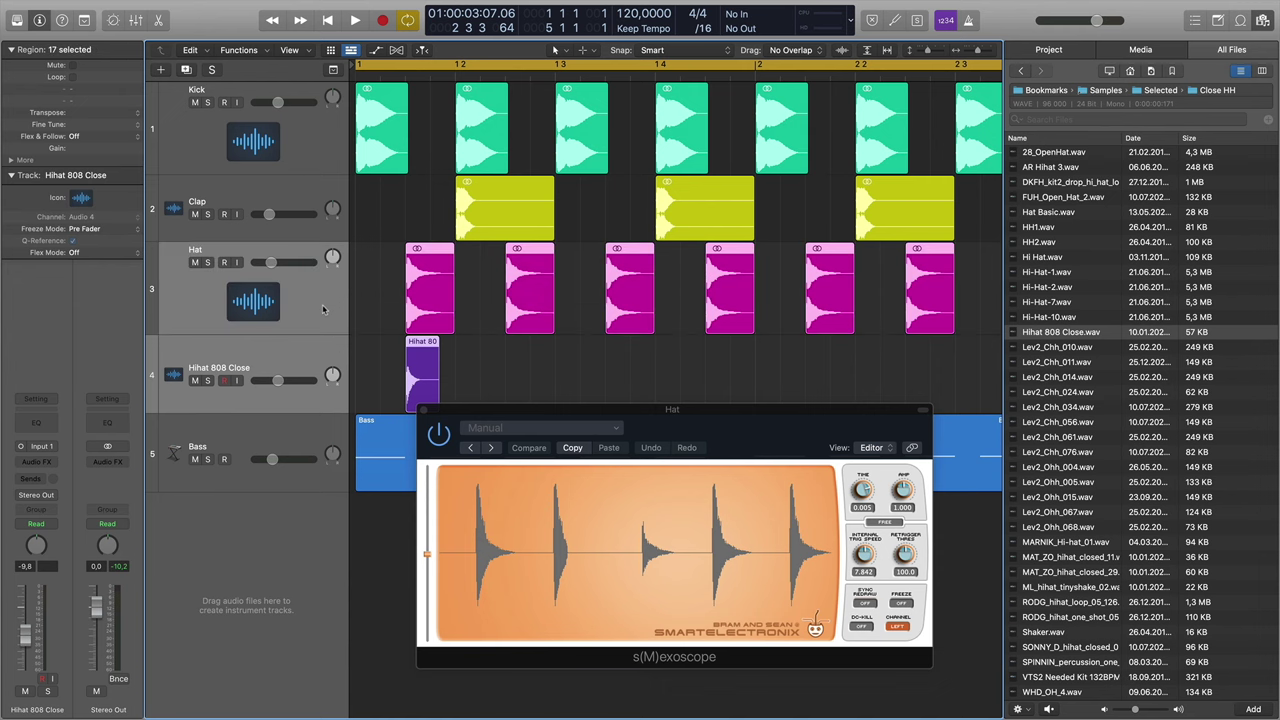
right_click(323, 310)
click(372, 423)
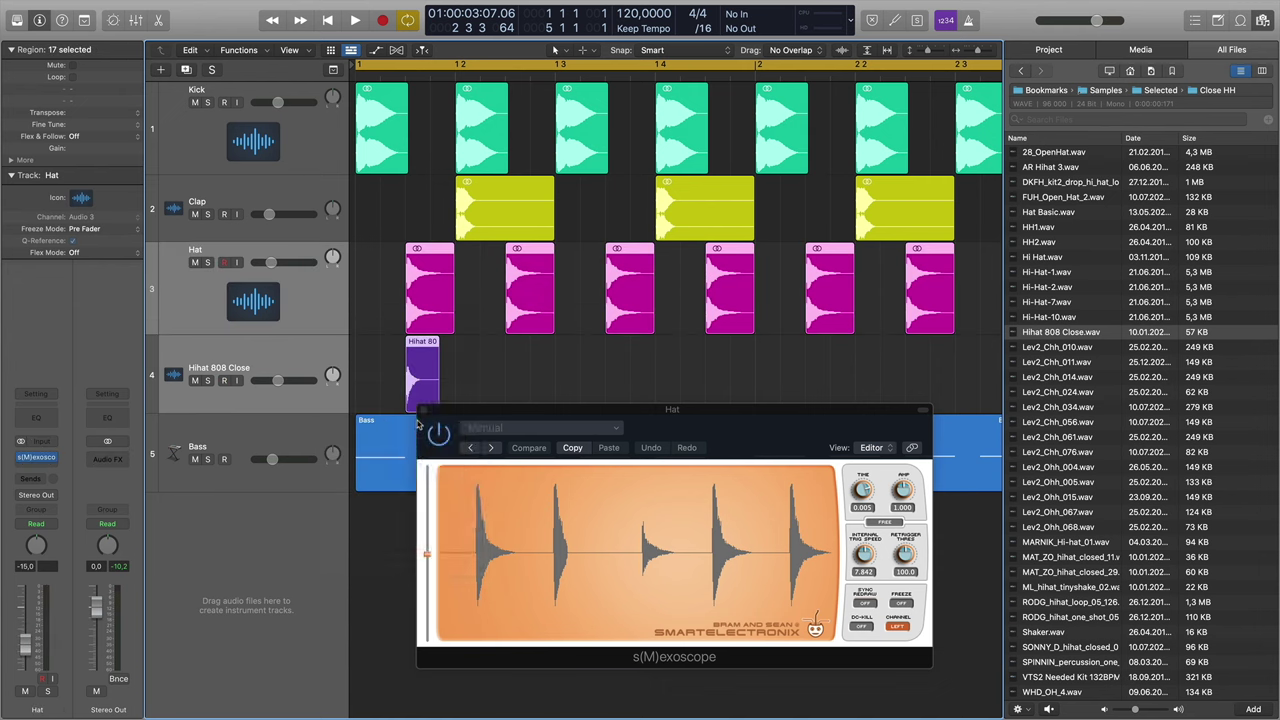
click(733, 96)
Step: Move the s(M)exoscope insert from the Hat channel to the Sum 1 channel in the mixer, and hide the mixer and file browser
mouse_move(45, 461)
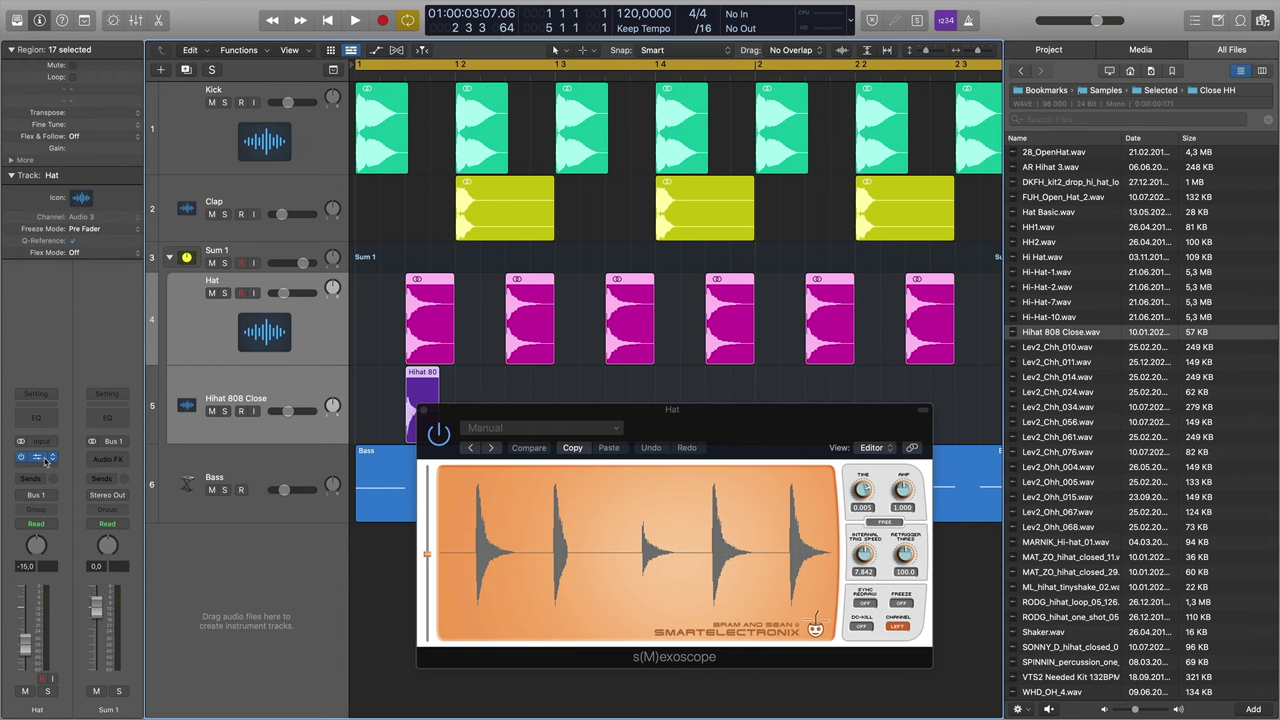
key(x)
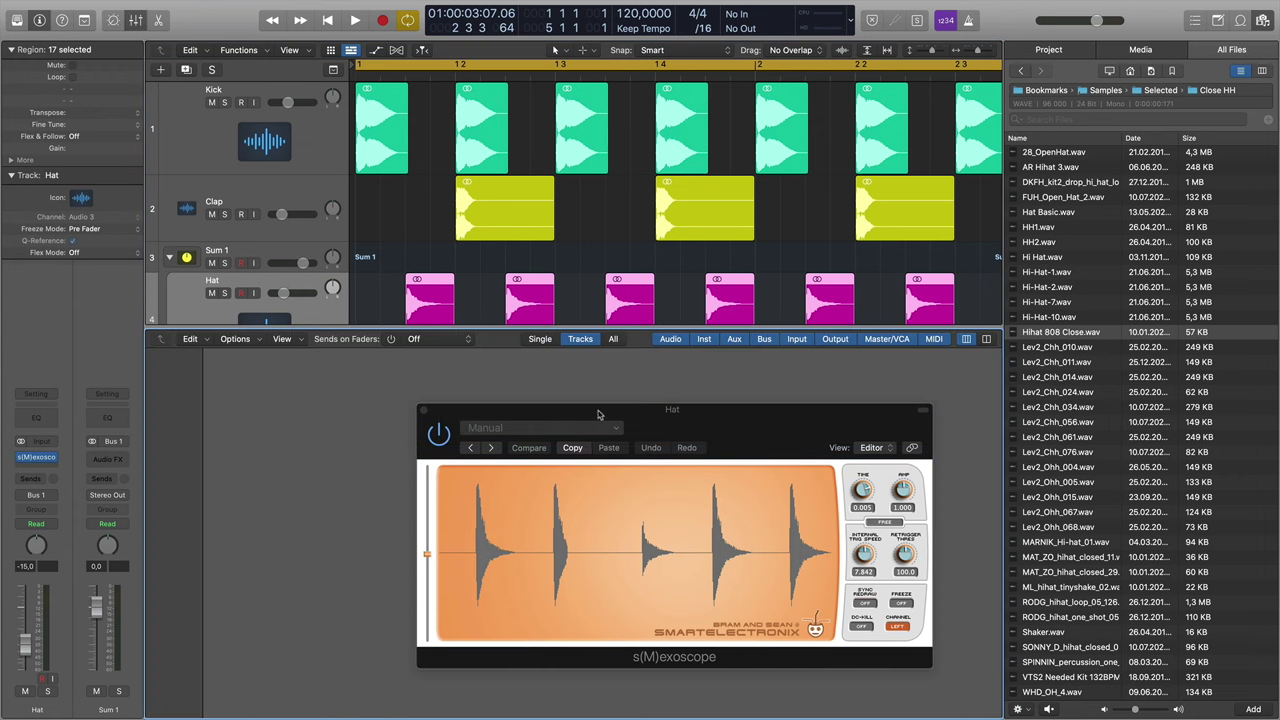
click(424, 410)
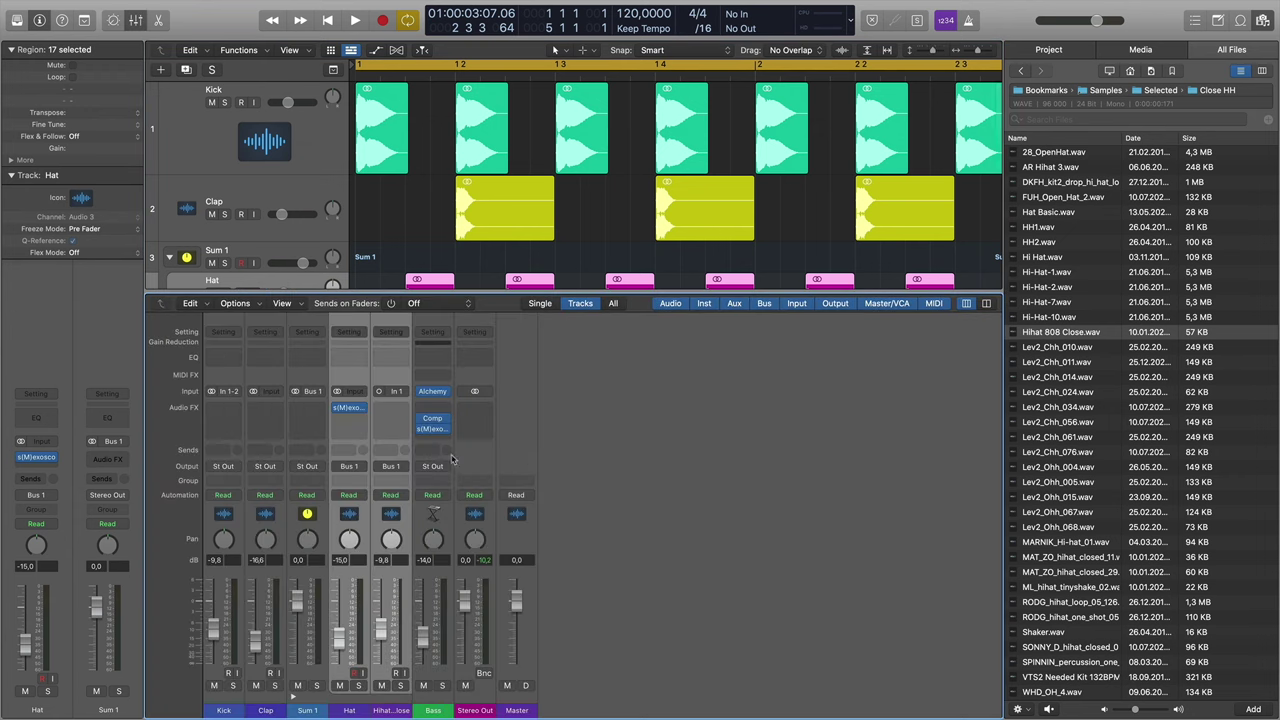
drag(352, 409, 310, 410)
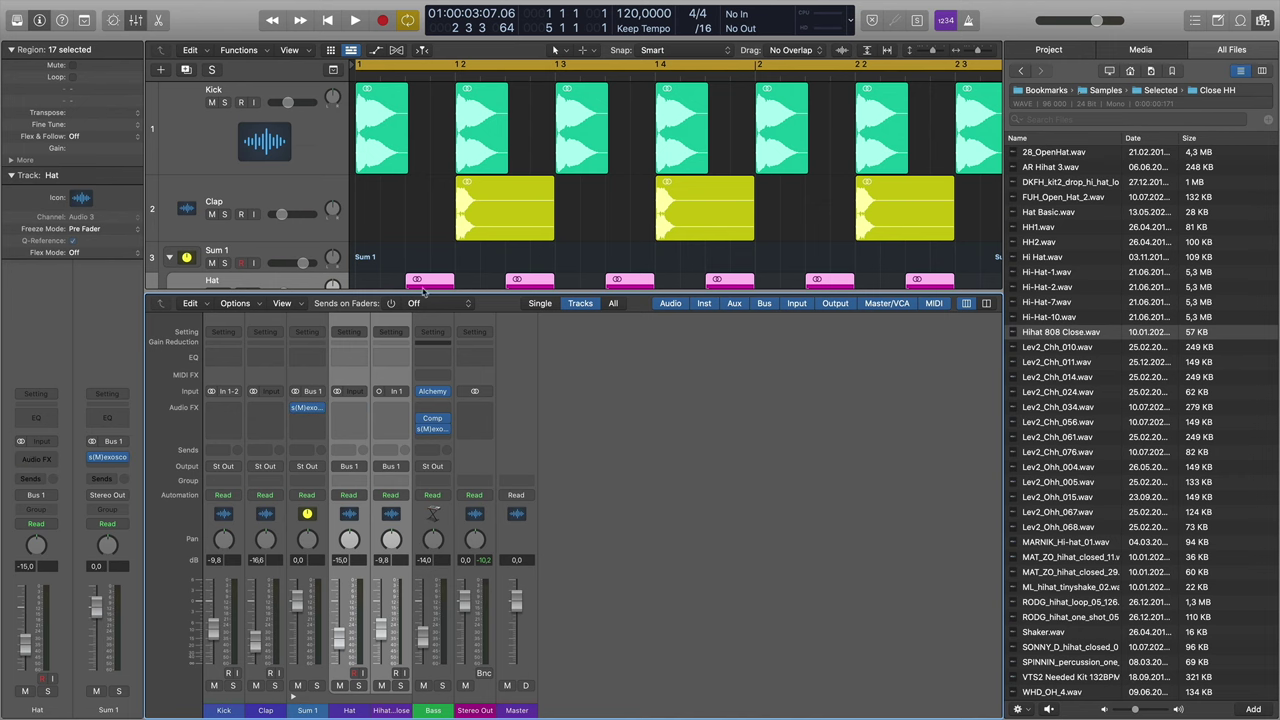
key(x)
key(f)
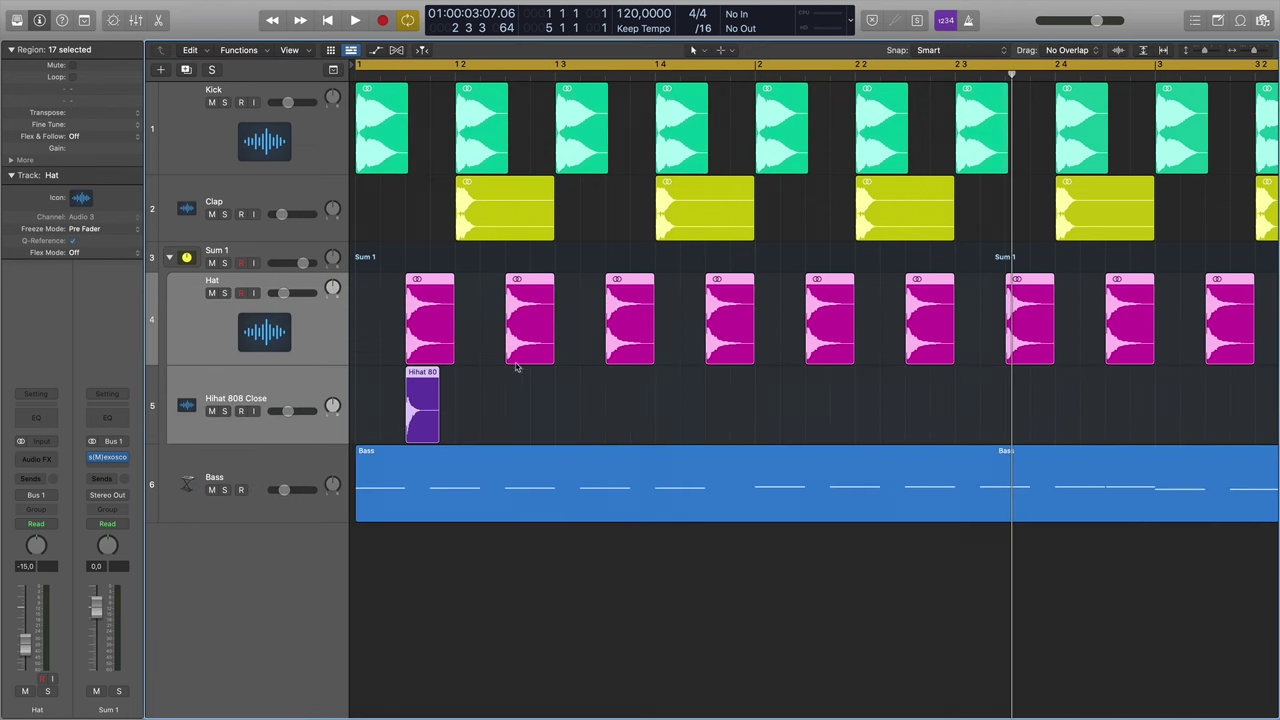
Step: Copy the Hihat 808 Close region under the third Hat region and set the cycle range to bar 1 only
drag(416, 375, 623, 378)
click(423, 384)
click(757, 76)
drag(384, 63, 757, 64)
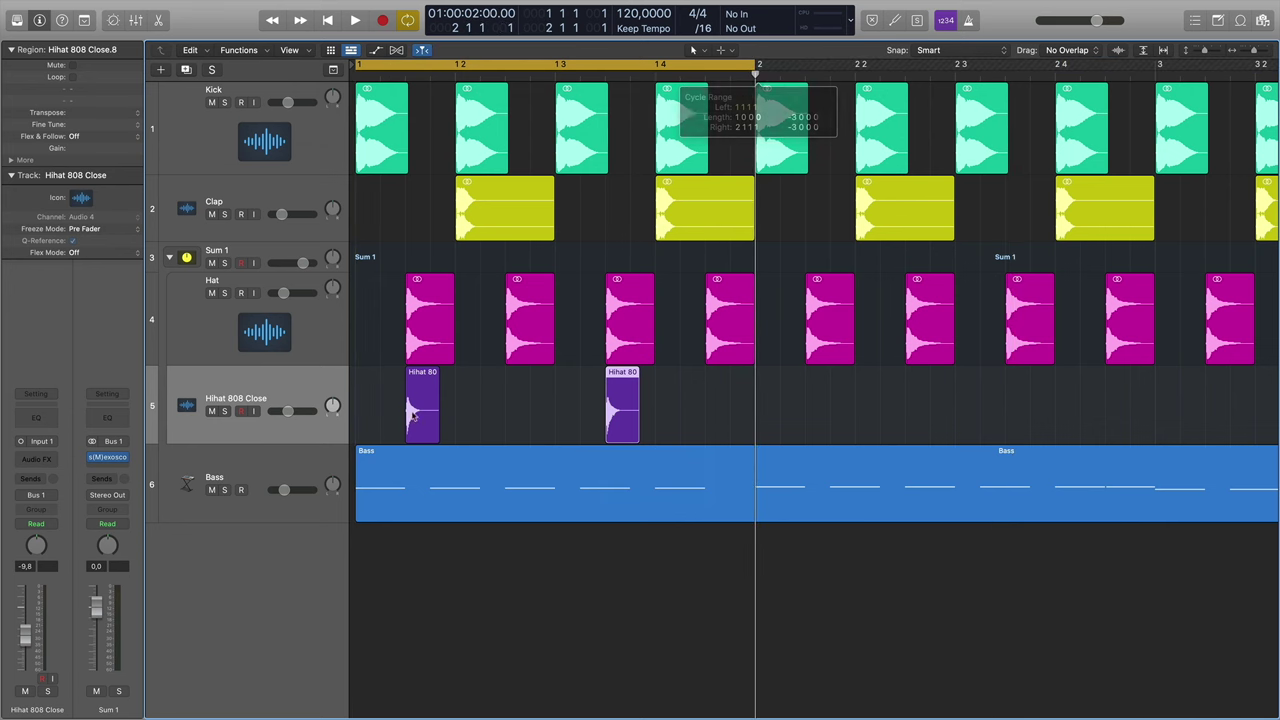
Step: Solo the Sum 1 stack, open its s(M)exoscope and play the loop to compare the layered and unlayered hat hits
click(225, 263)
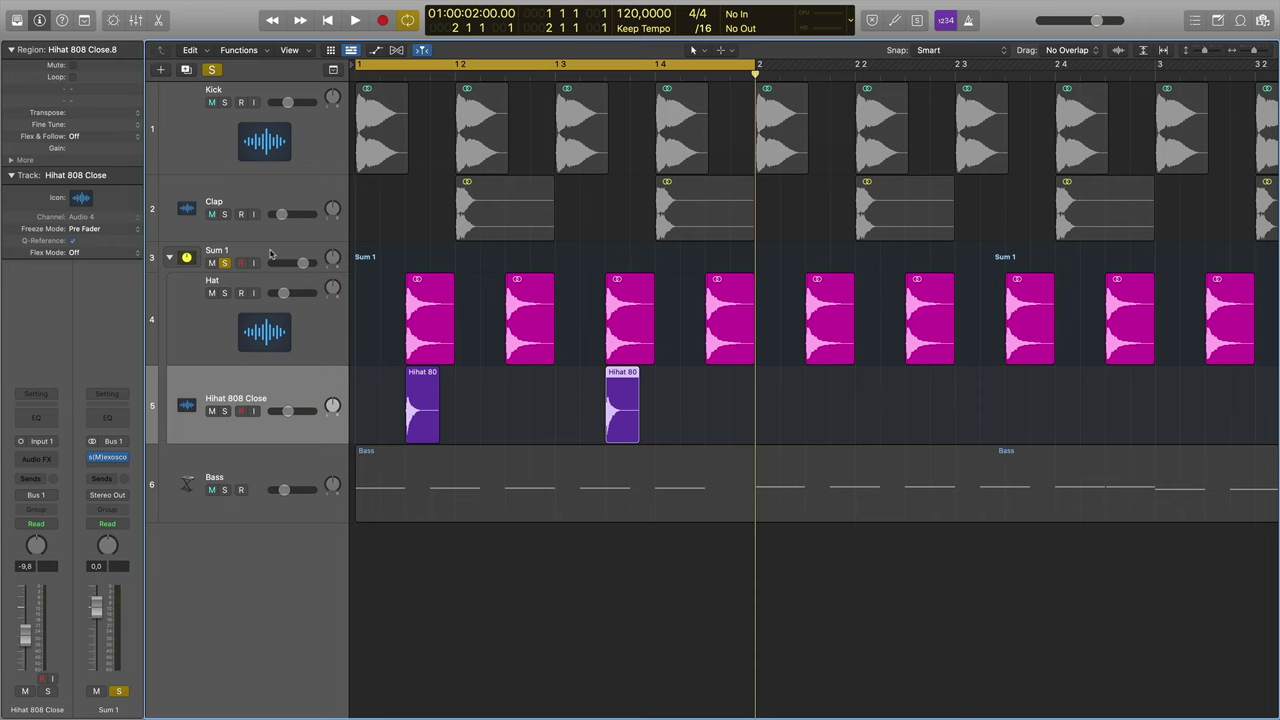
click(270, 254)
click(36, 457)
key(ctrl+Up)
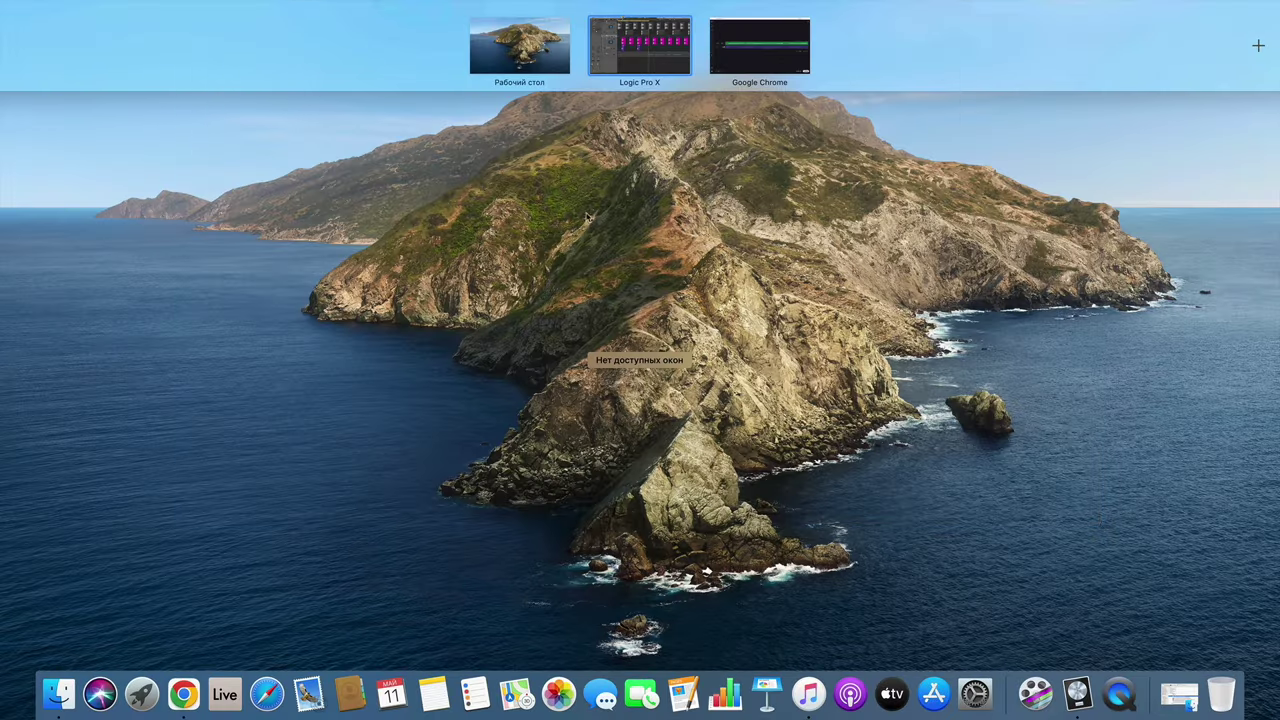
click(620, 42)
key(space)
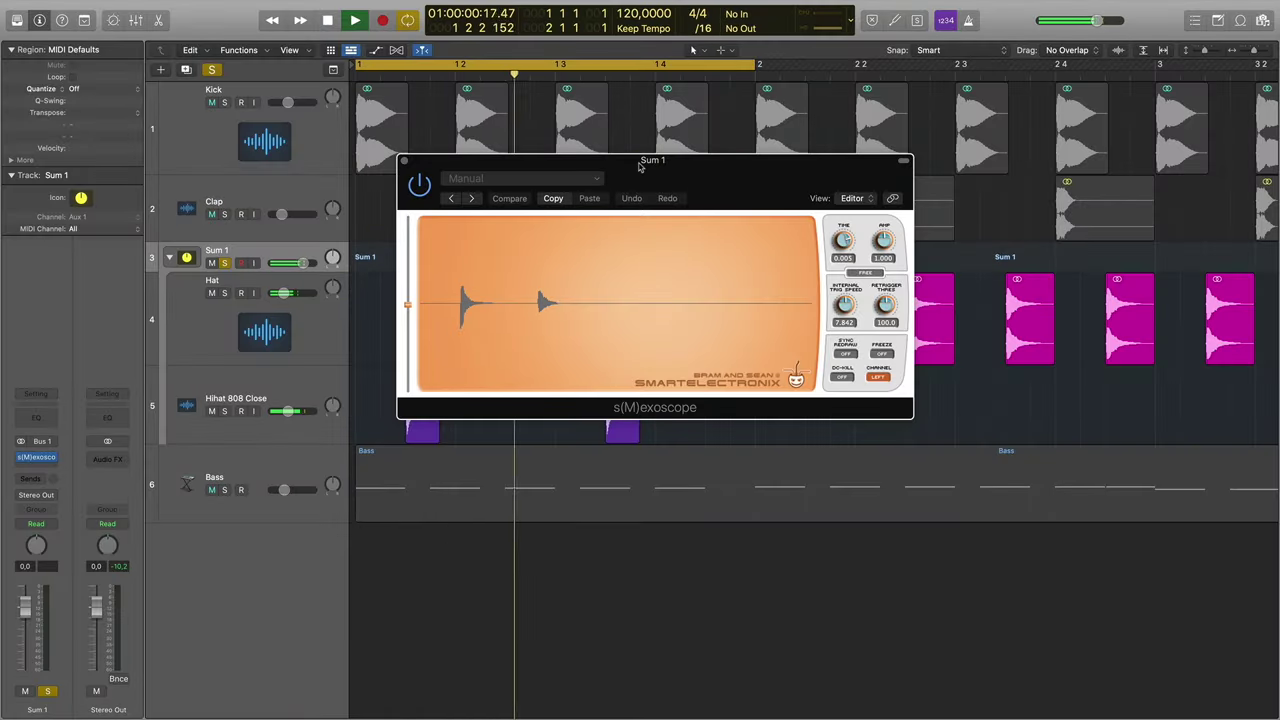
drag(640, 167, 875, 124)
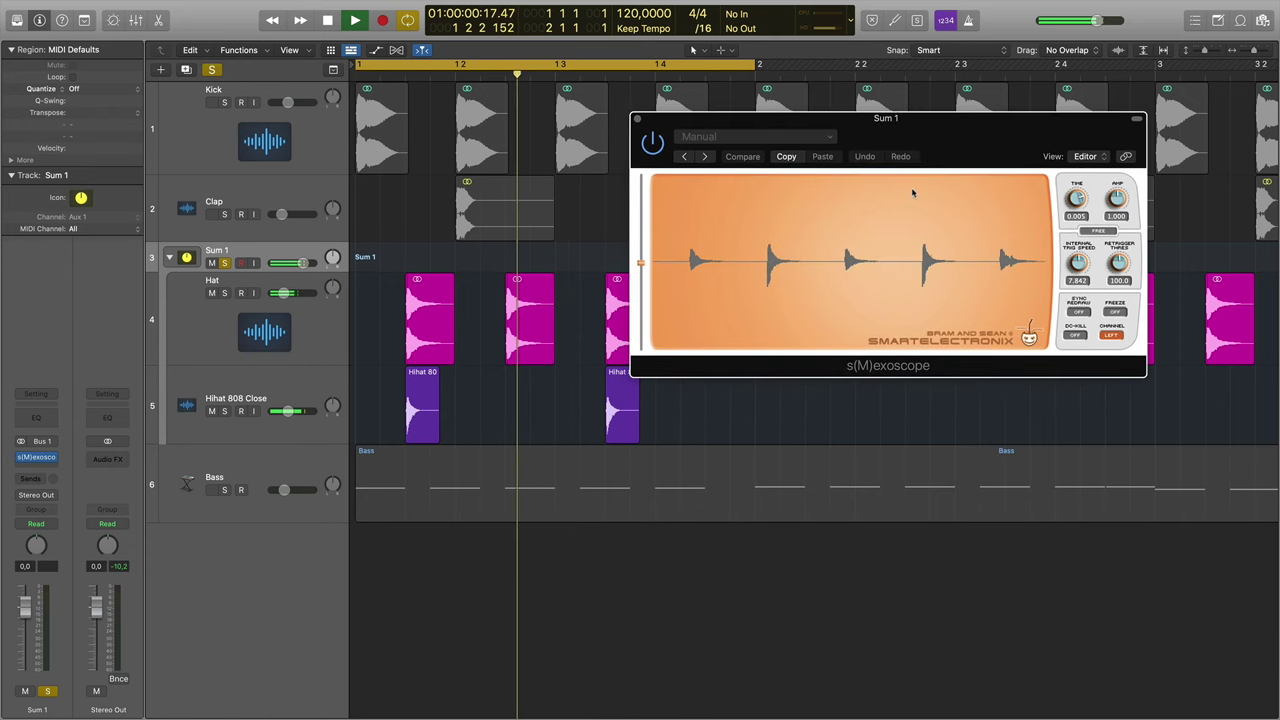
key(space)
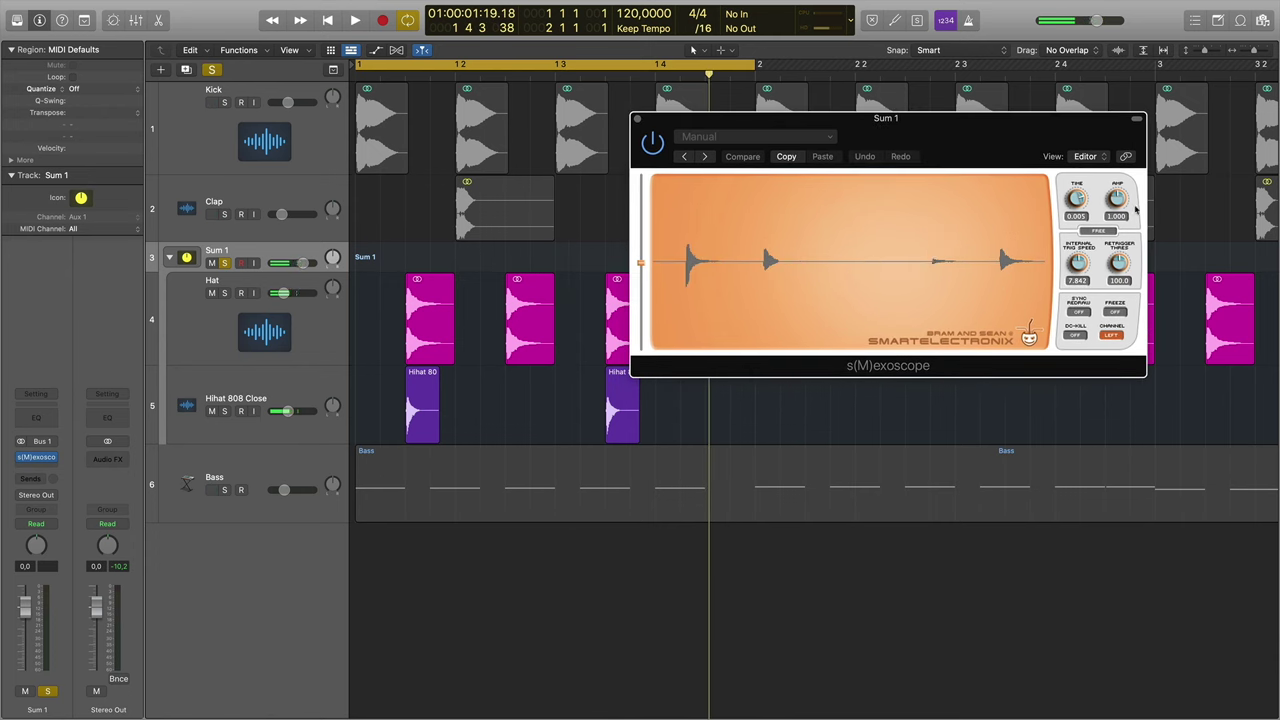
Step: Raise the s(M)exoscope amplitude to 3.233 and replay the loop to examine the enlarged hat waveforms
drag(1120, 200, 1120, 185)
key(space)
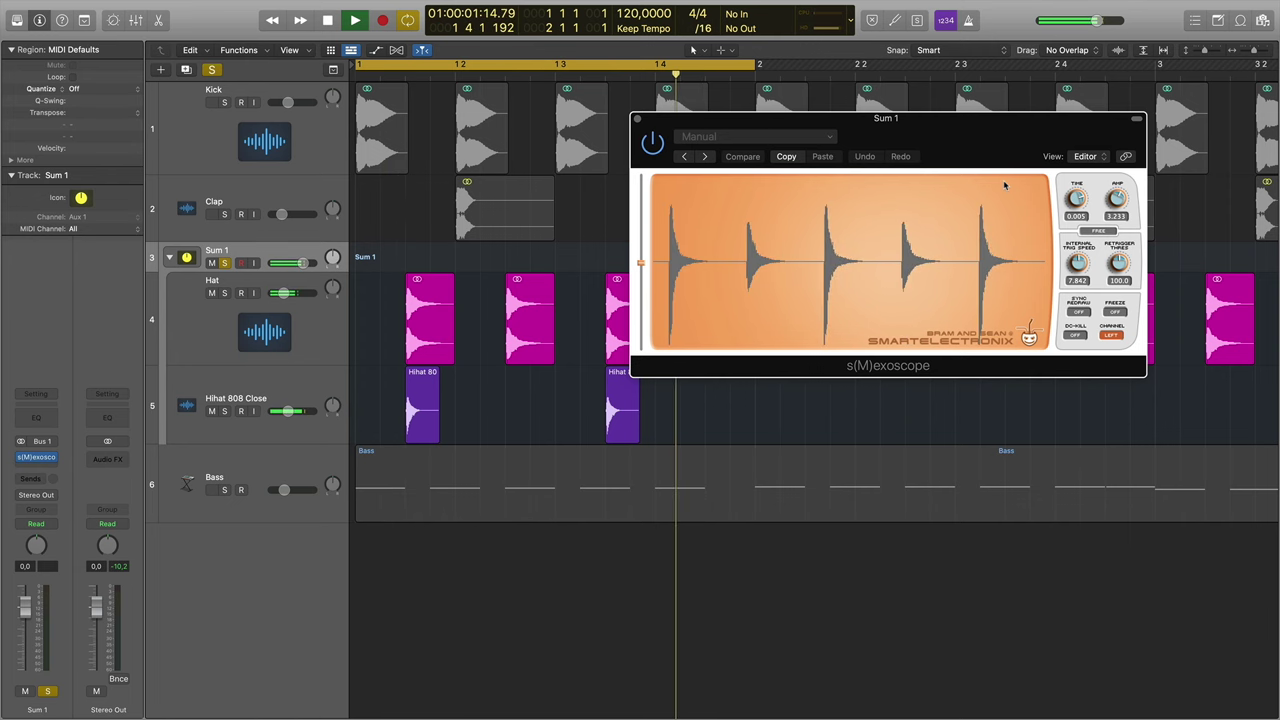
key(space)
Step: Copy the Hihat 808 Close region under the second and fourth Hat regions so every hit in bar 1 is layered
click(421, 388)
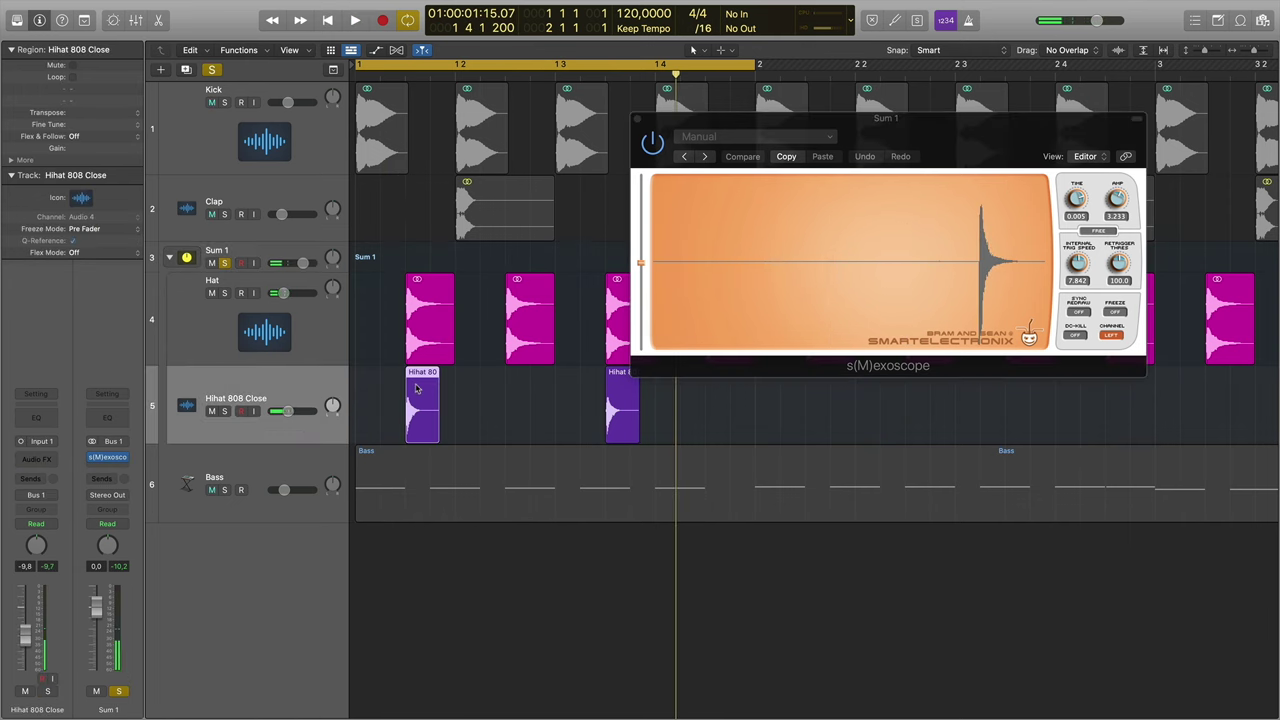
alt+drag(421, 388, 521, 390)
drag(750, 118, 1004, 94)
alt+drag(621, 380, 722, 380)
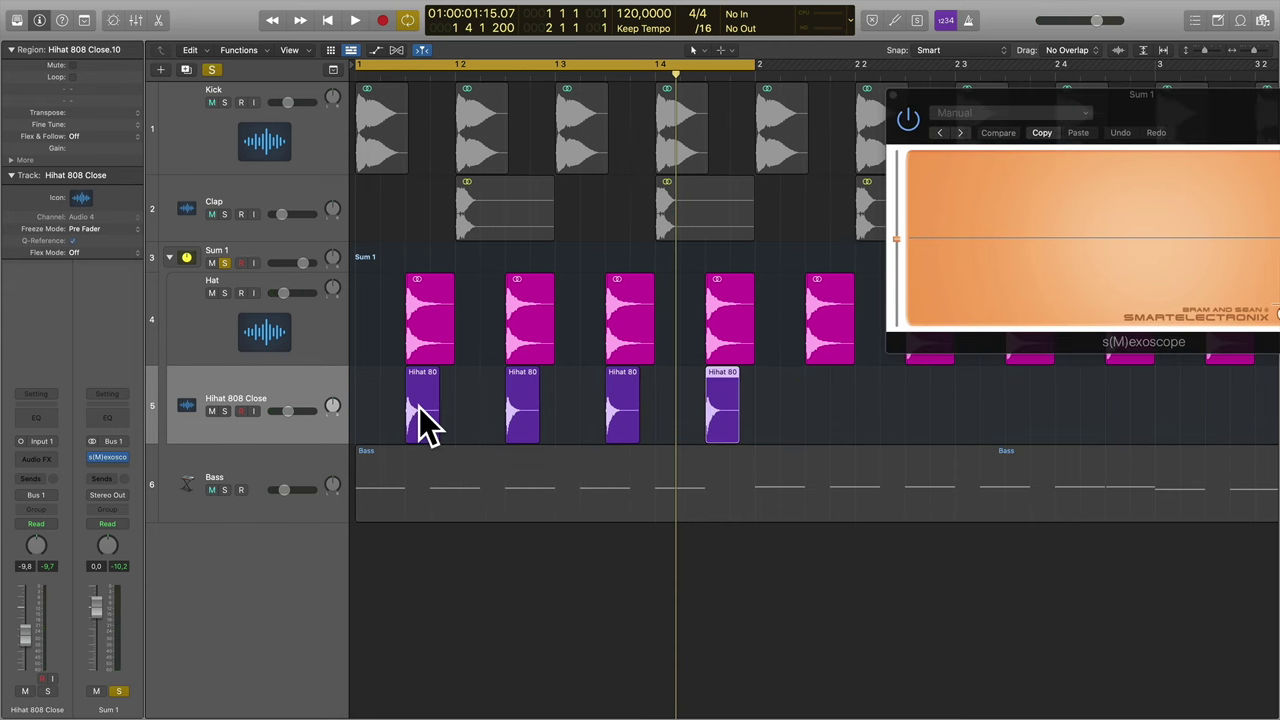
Step: Lower the Hihat 808 Close track volume to -12.0 dB and replay the soloed stack to examine the layered hits in s(M)exoscope
drag(287, 413, 285, 413)
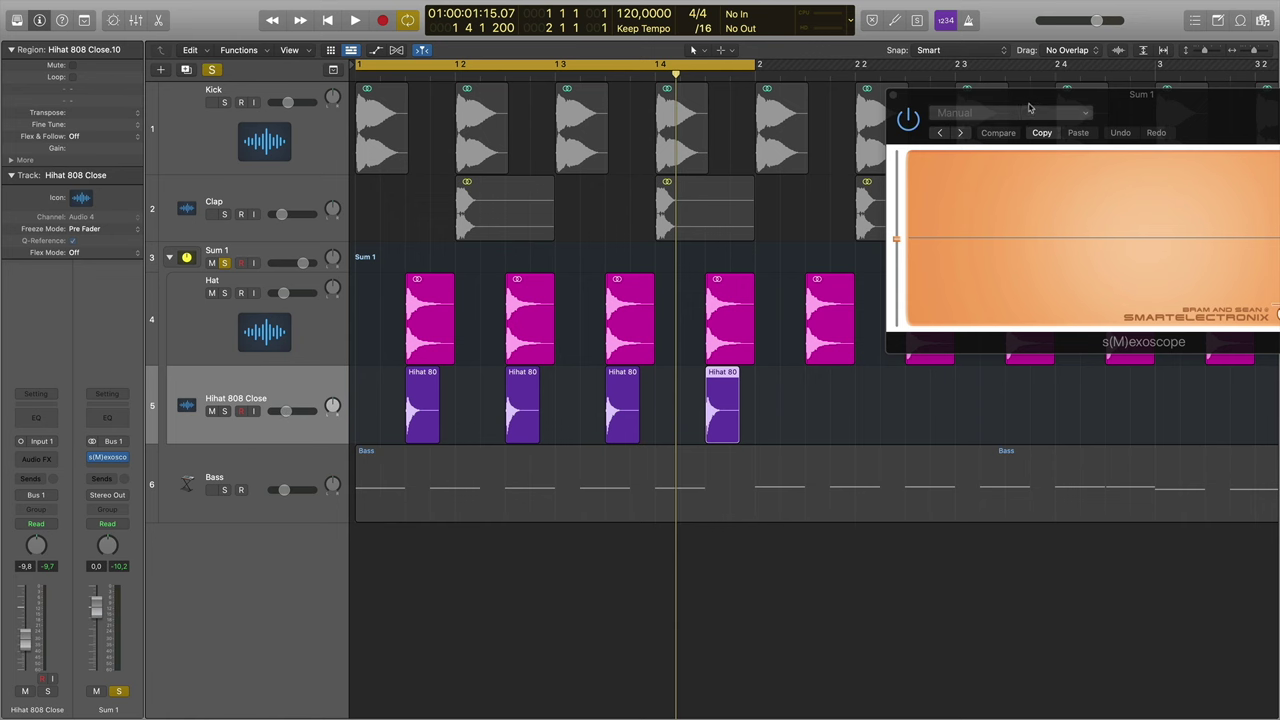
drag(1036, 105, 905, 105)
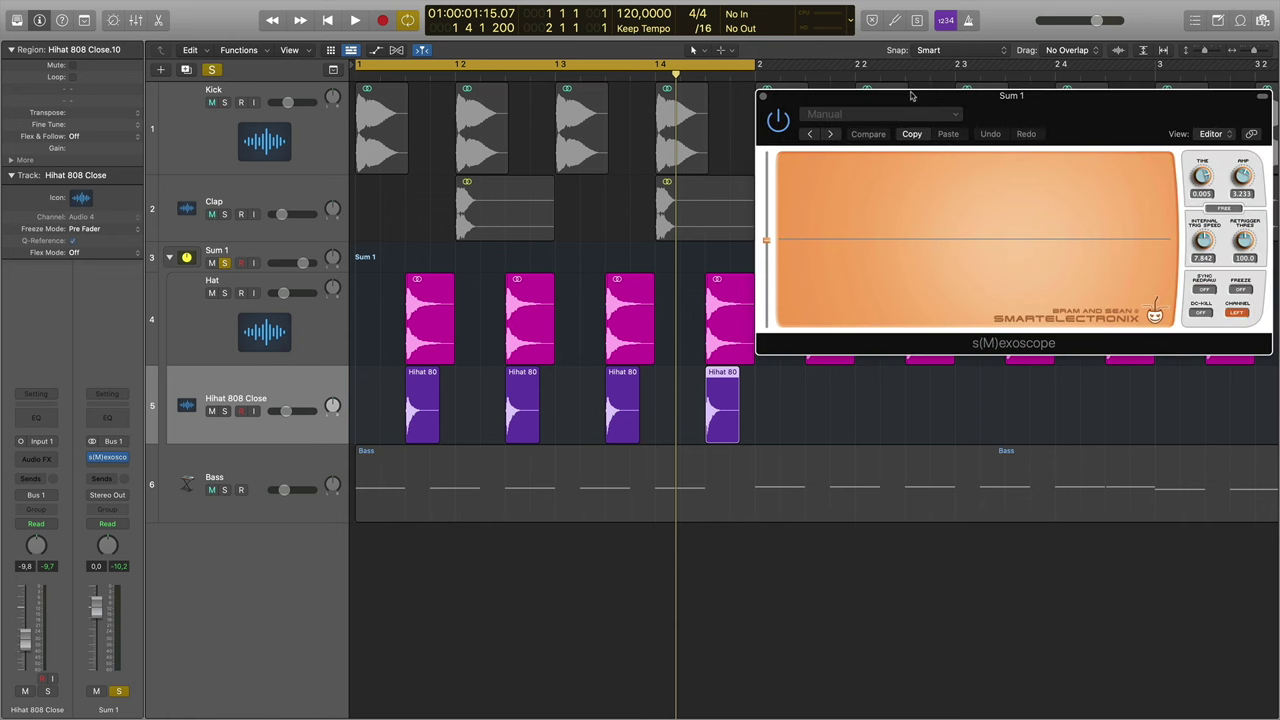
key(space)
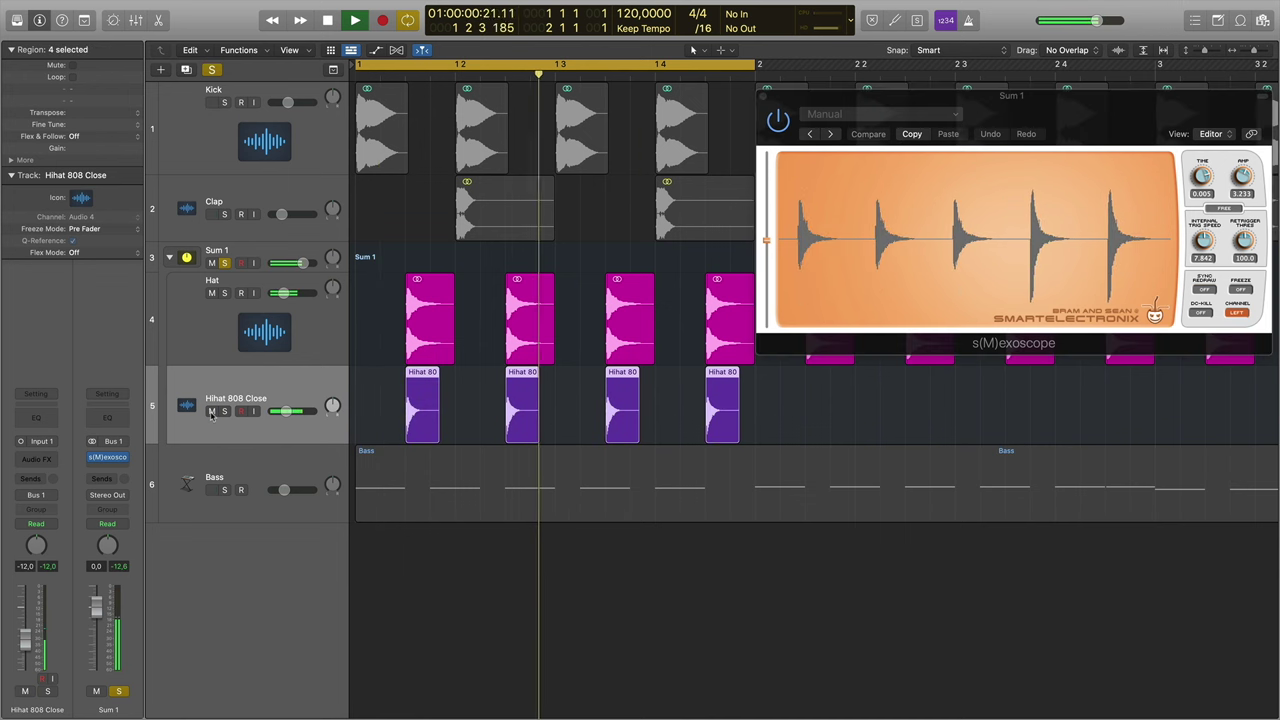
key(space)
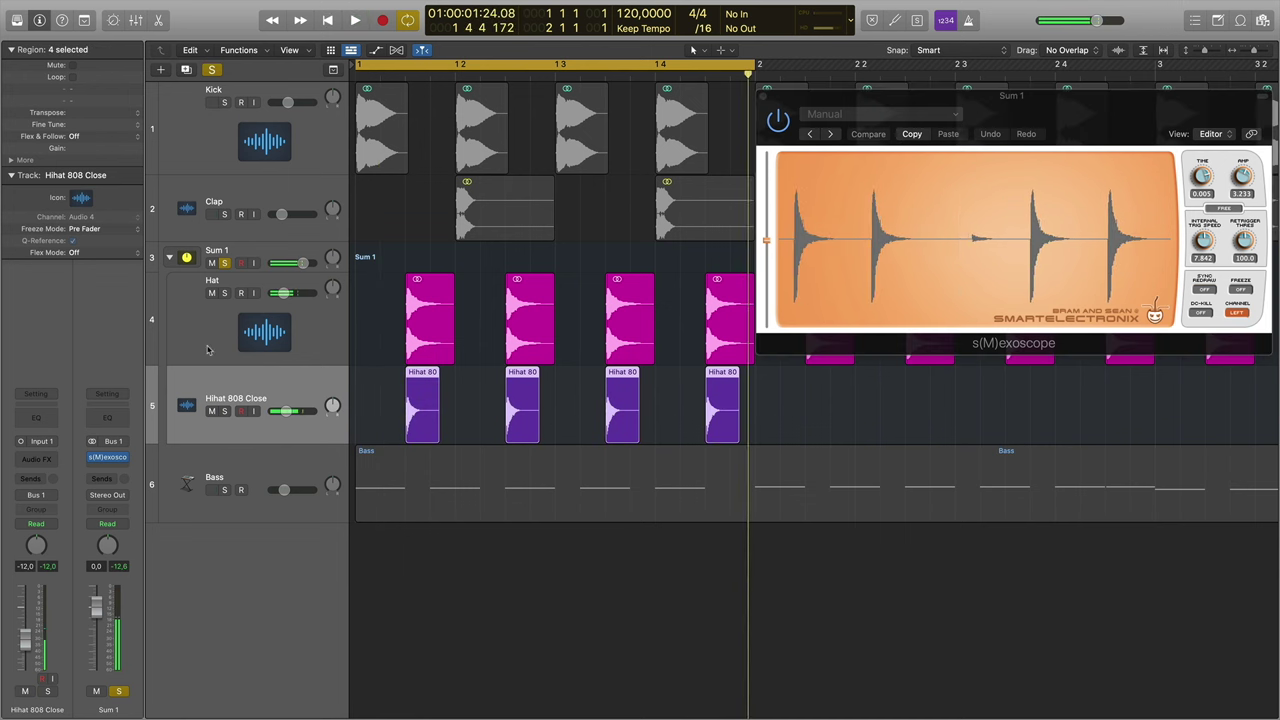
Step: Unsolo the Sum 1 stack, play the full mix and select the Bass track
click(224, 263)
key(space)
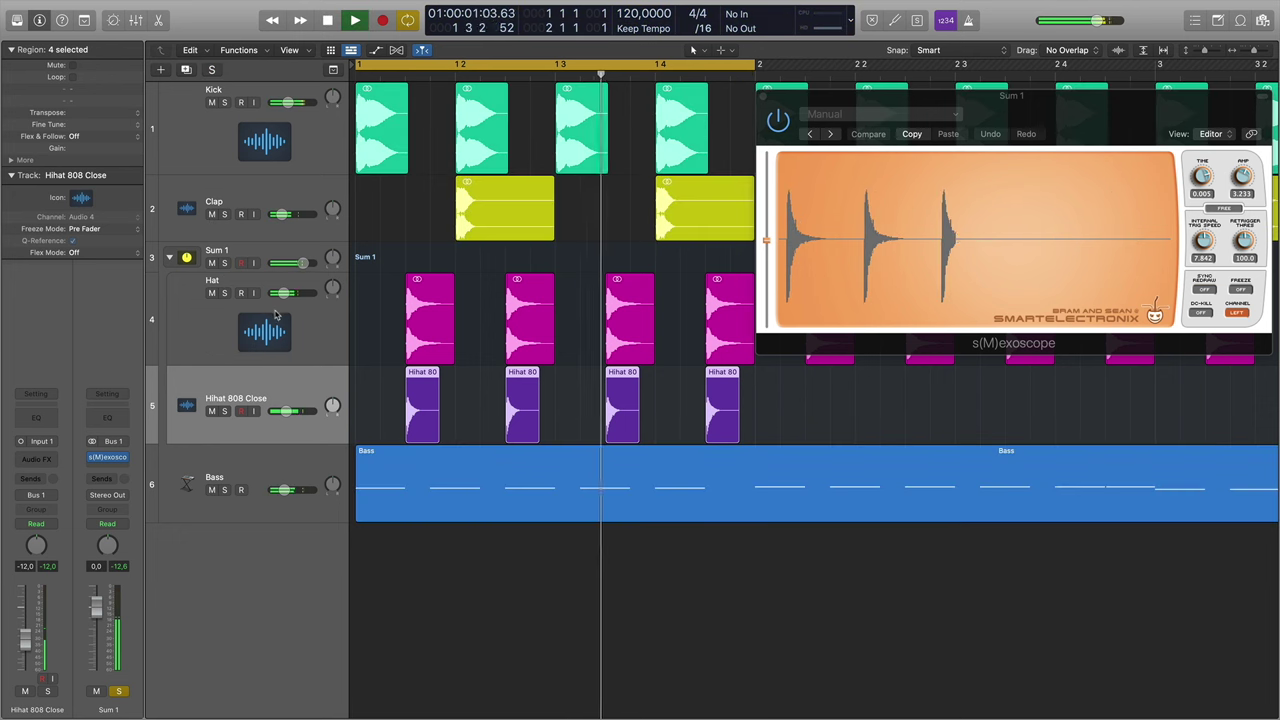
click(295, 472)
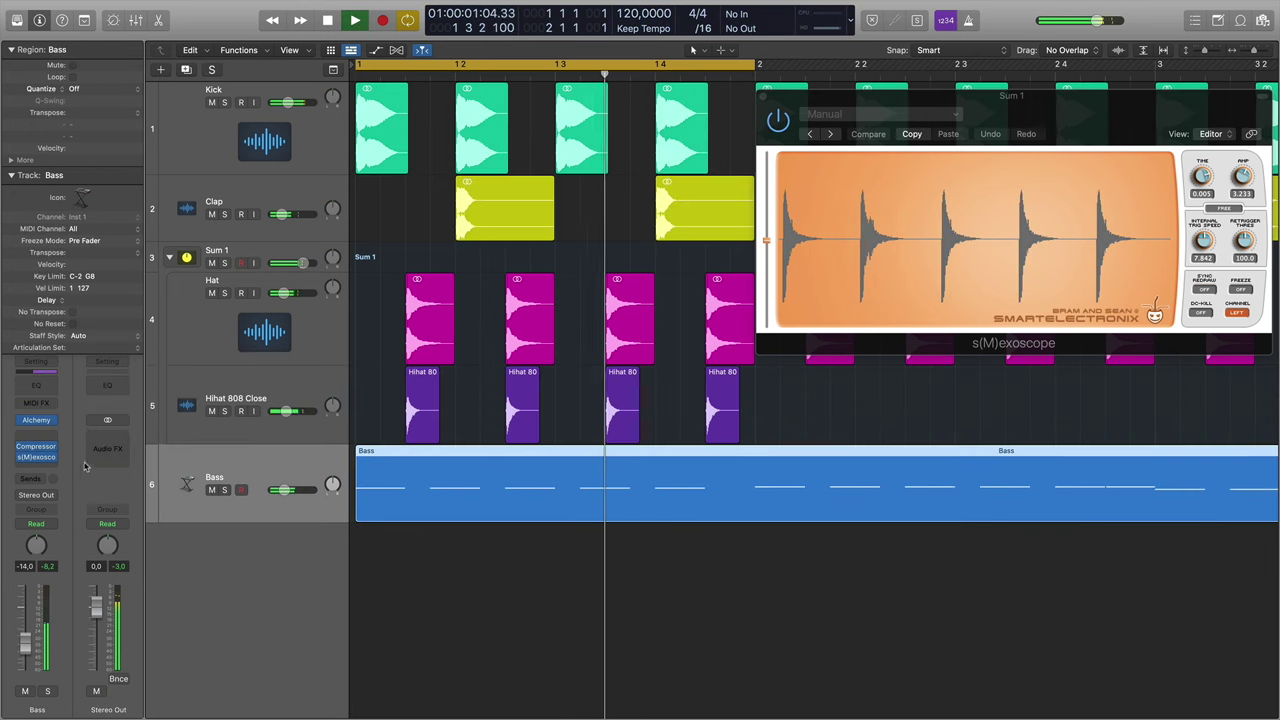
Step: Solo the Bass track and play the loop to hear the compressed bass on its own
key(space)
click(225, 490)
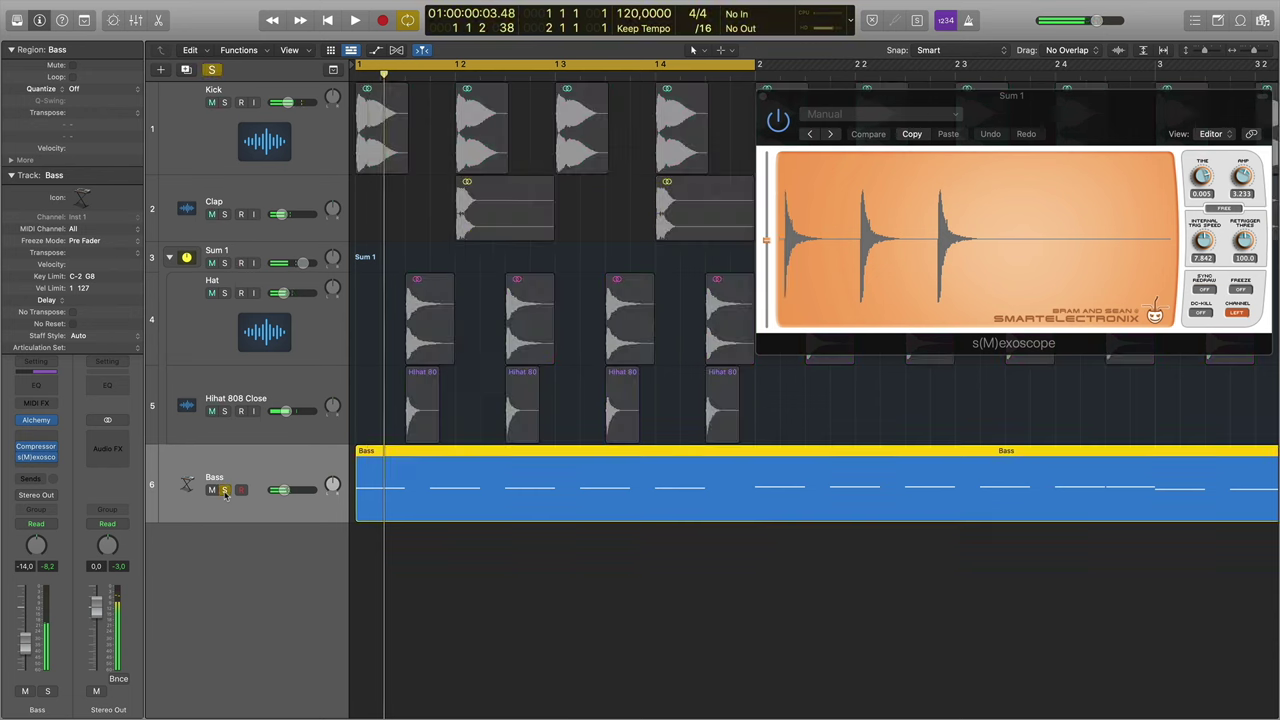
key(space)
key(space)
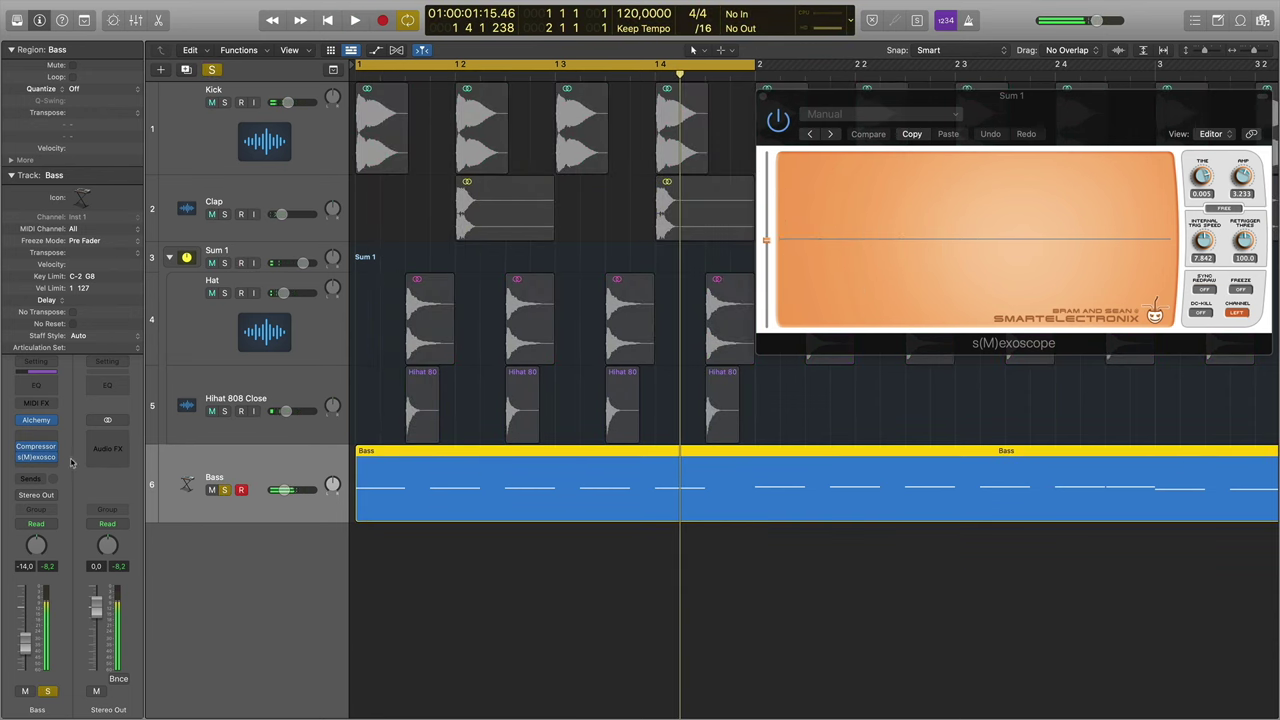
Step: Bypass the Compressor on the Bass track and replay the soloed loop to hear the uncompressed bass
click(36, 446)
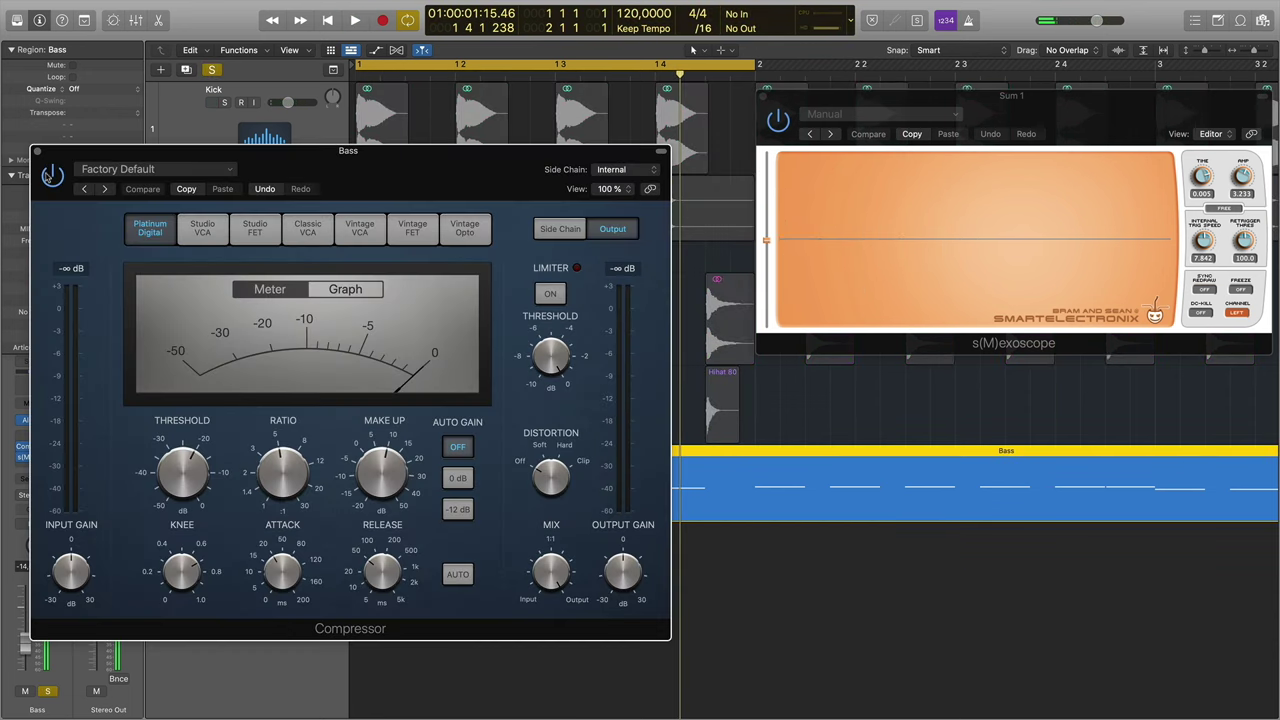
click(37, 151)
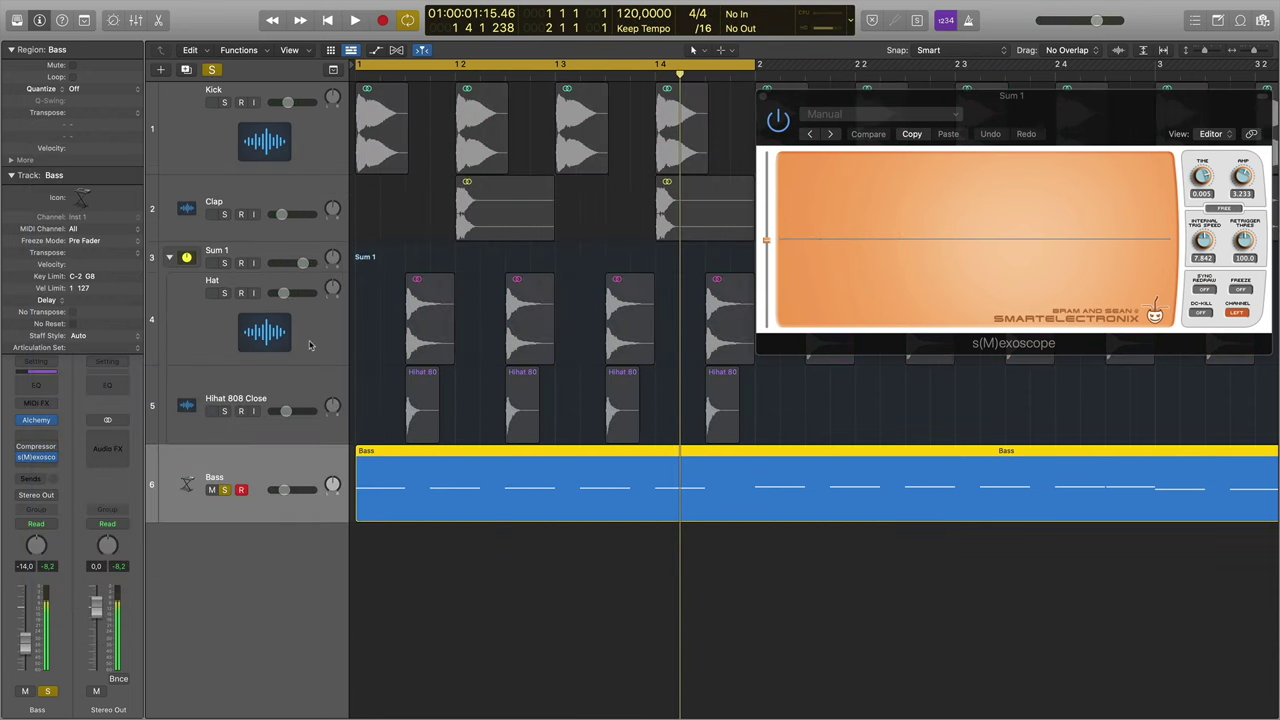
key(space)
key(space)
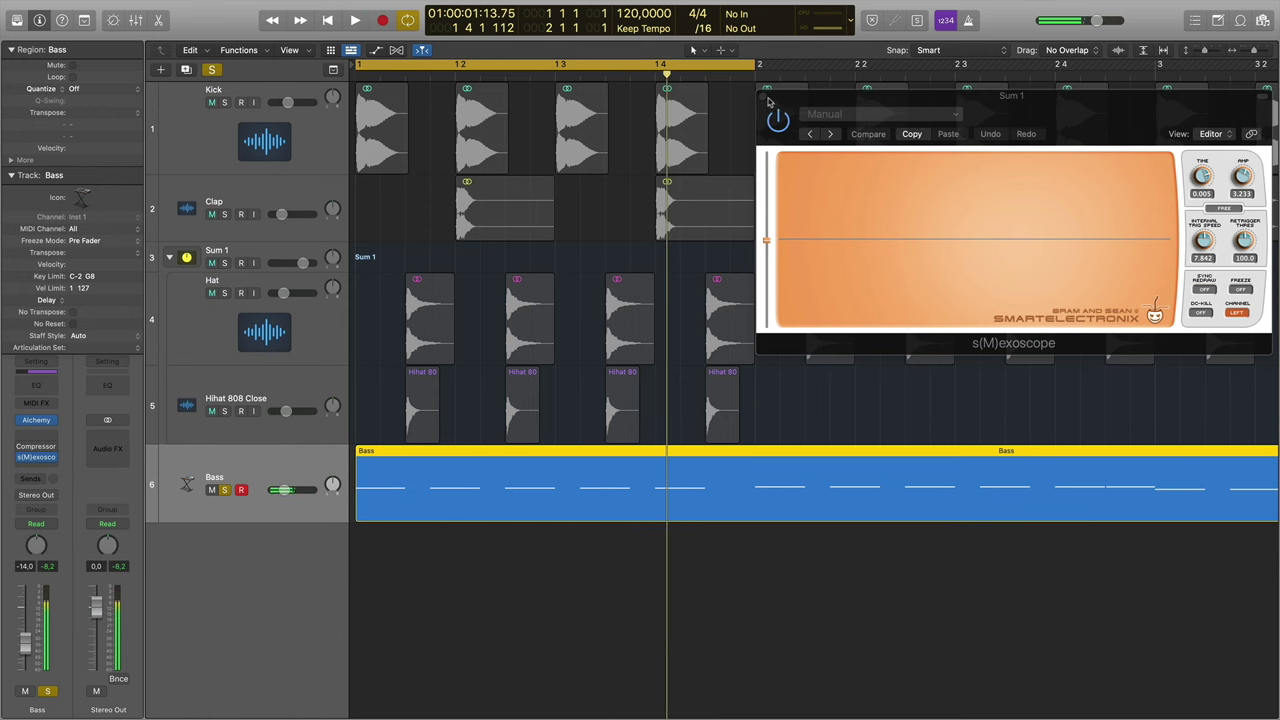
Step: Close the s(M)exoscope window and extend the cycle range to cover bars 1 through 4, ending at bar 5
click(766, 97)
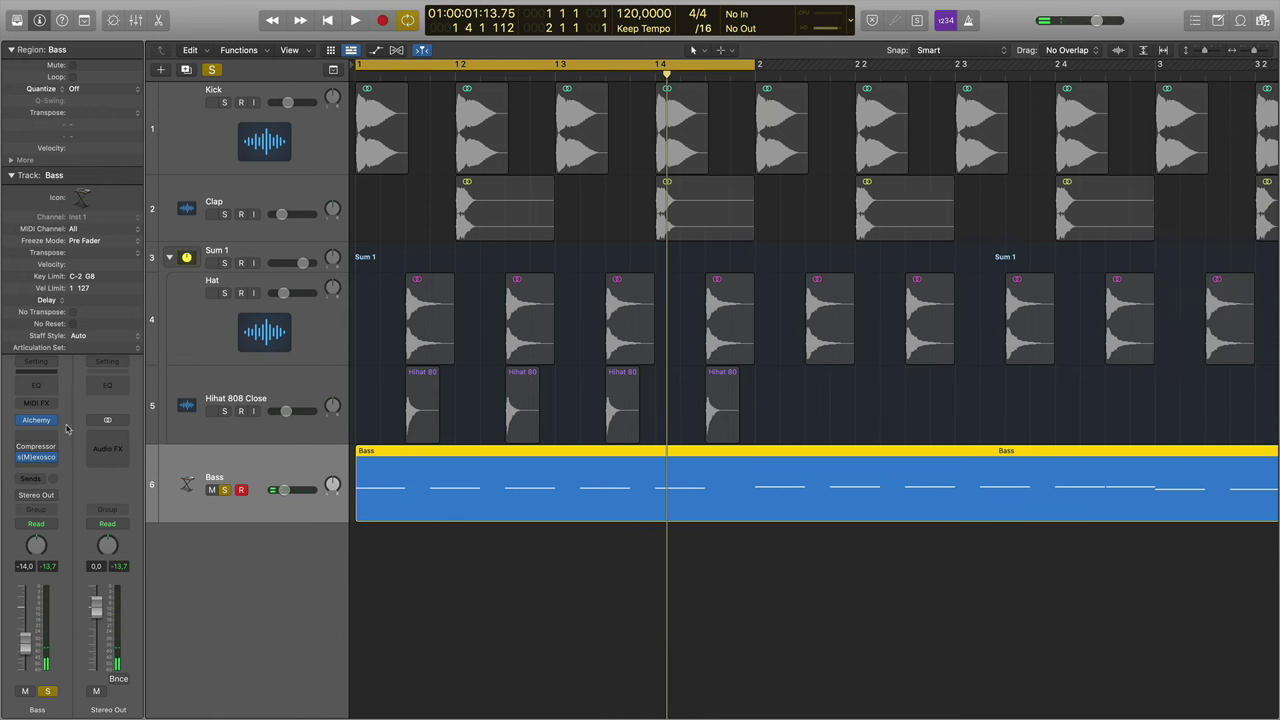
key(space)
key(super+Left)
key(super+Left)
key(super+Left)
key(super+Left)
key(super+Left)
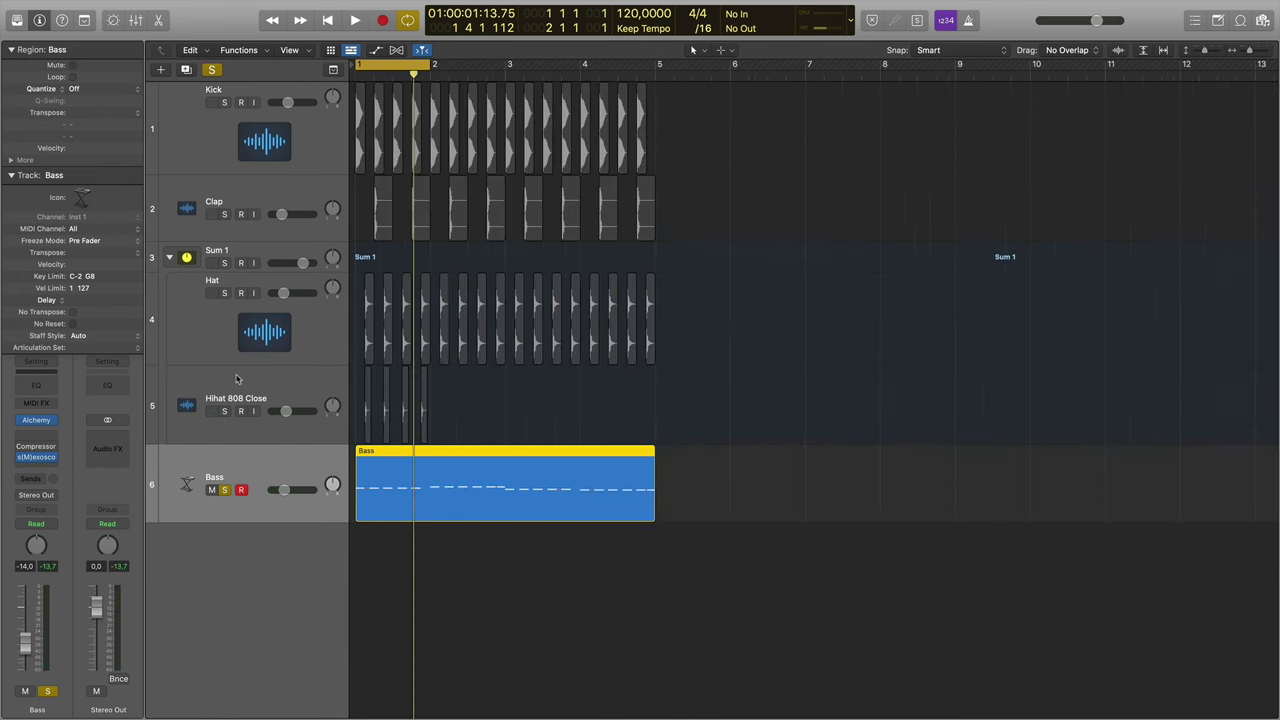
drag(432, 65, 659, 65)
Step: Play the soloed bass over the four-bar cycle and re-enable its Compressor to compare both sounds
key(space)
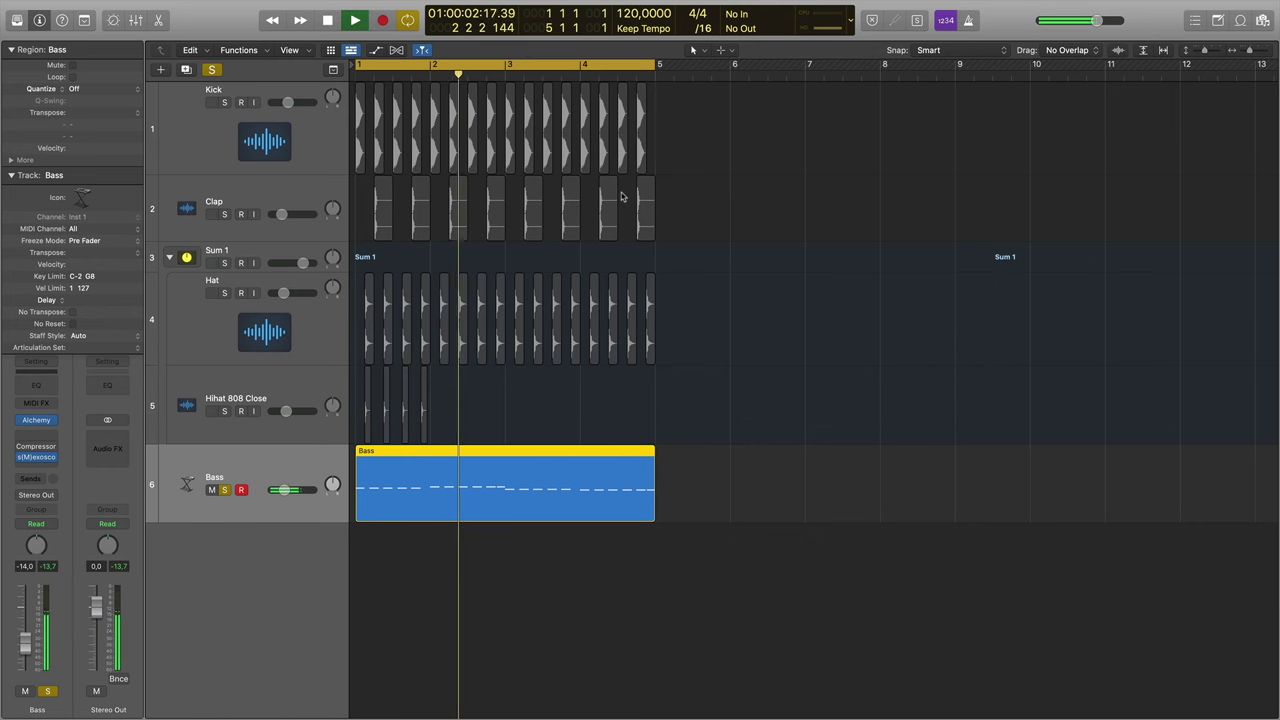
click(355, 78)
key(space)
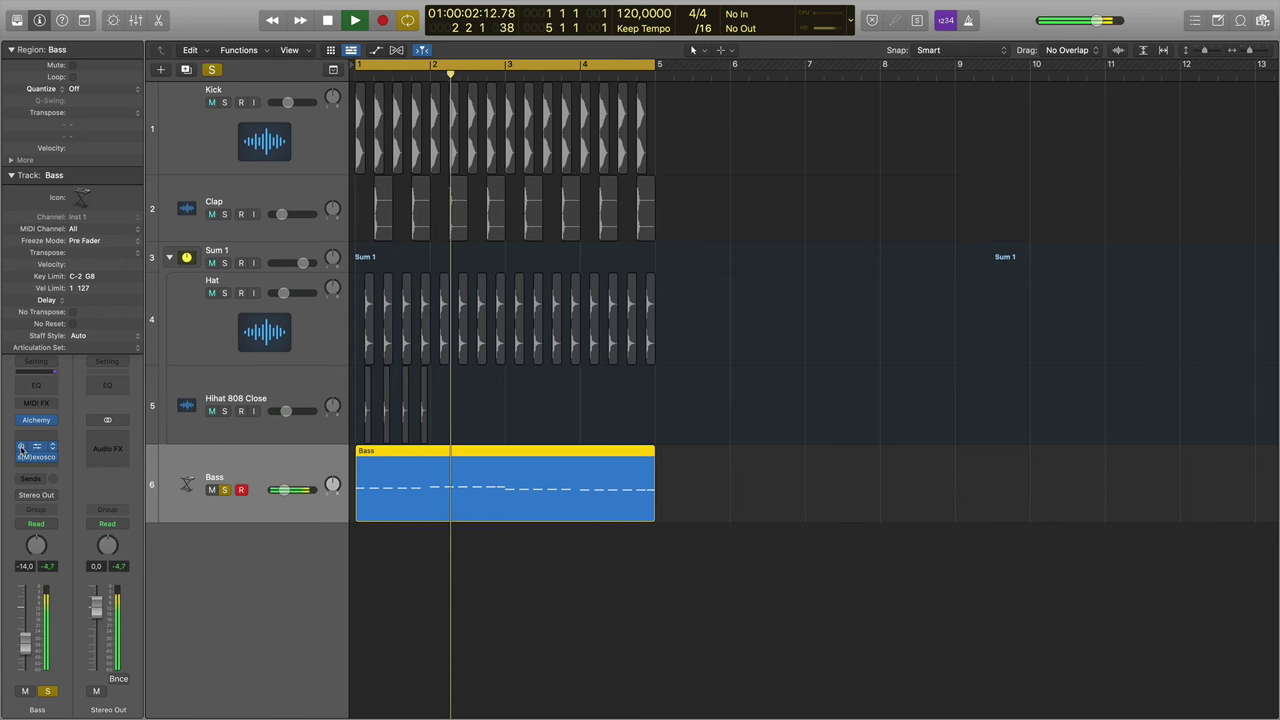
key(space)
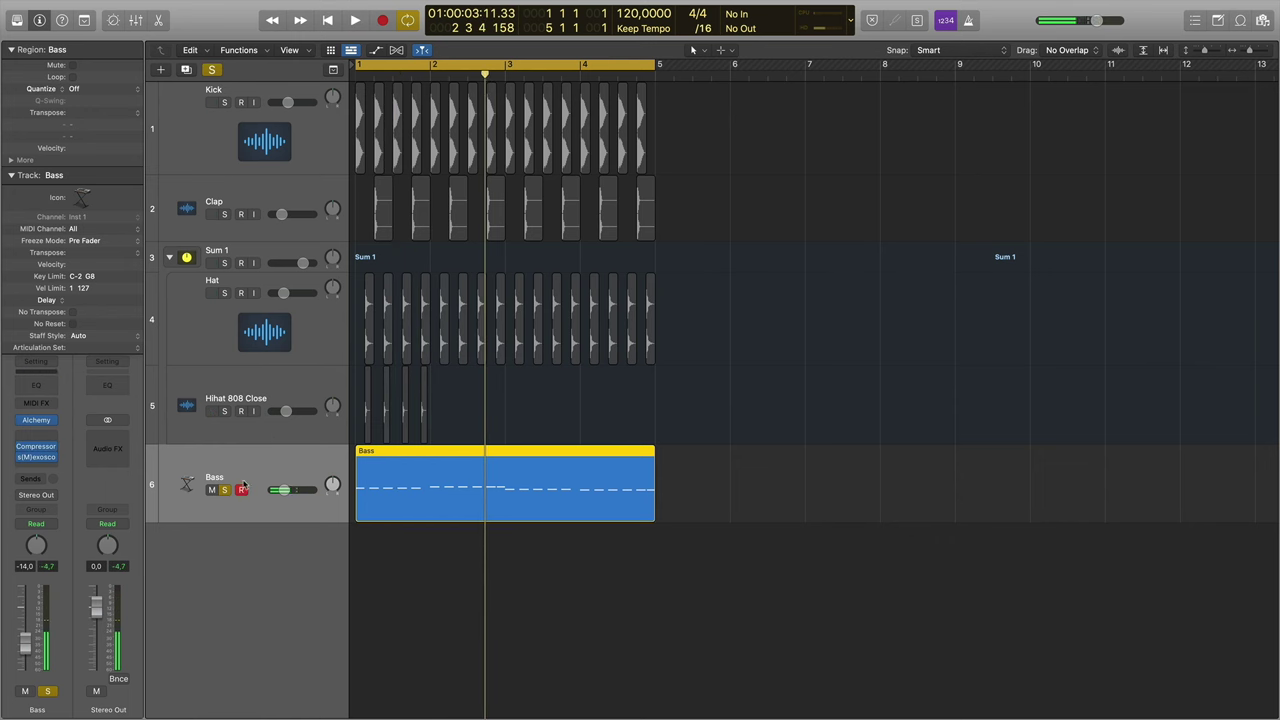
Step: Unsolo the Bass track, play the full mix from the start and return the playhead to bar 1
click(225, 490)
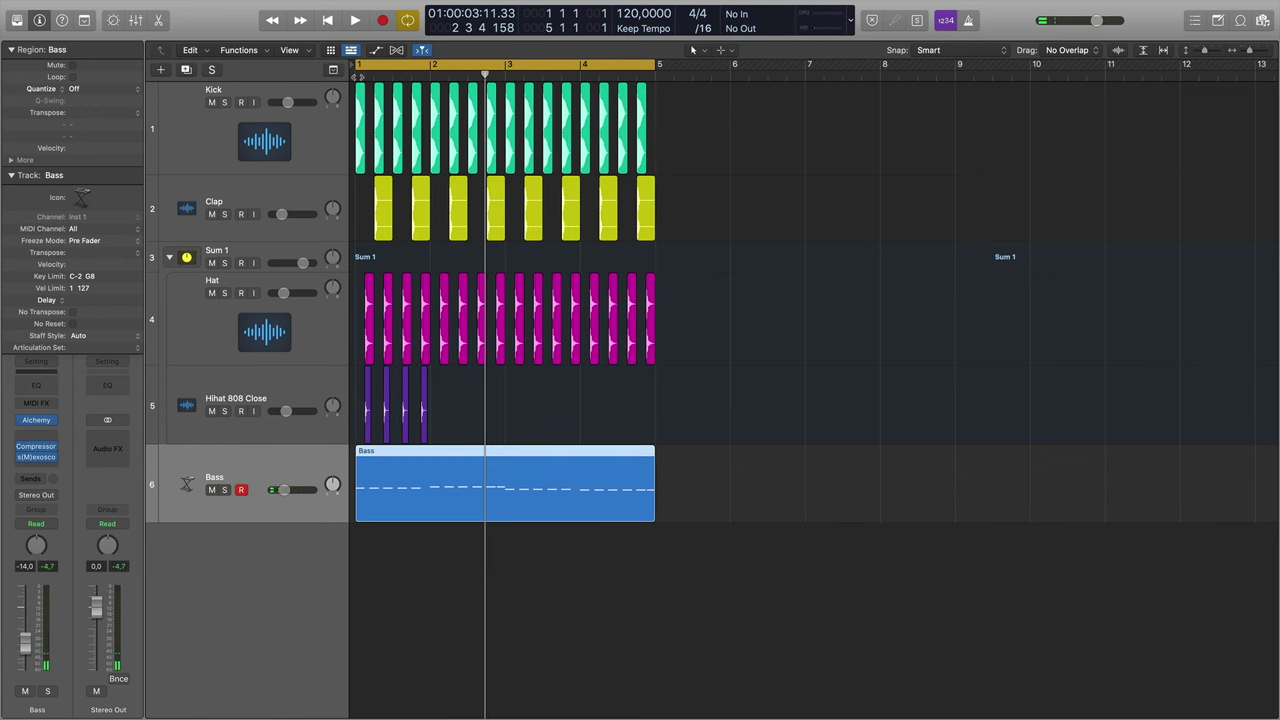
key(Return)
key(space)
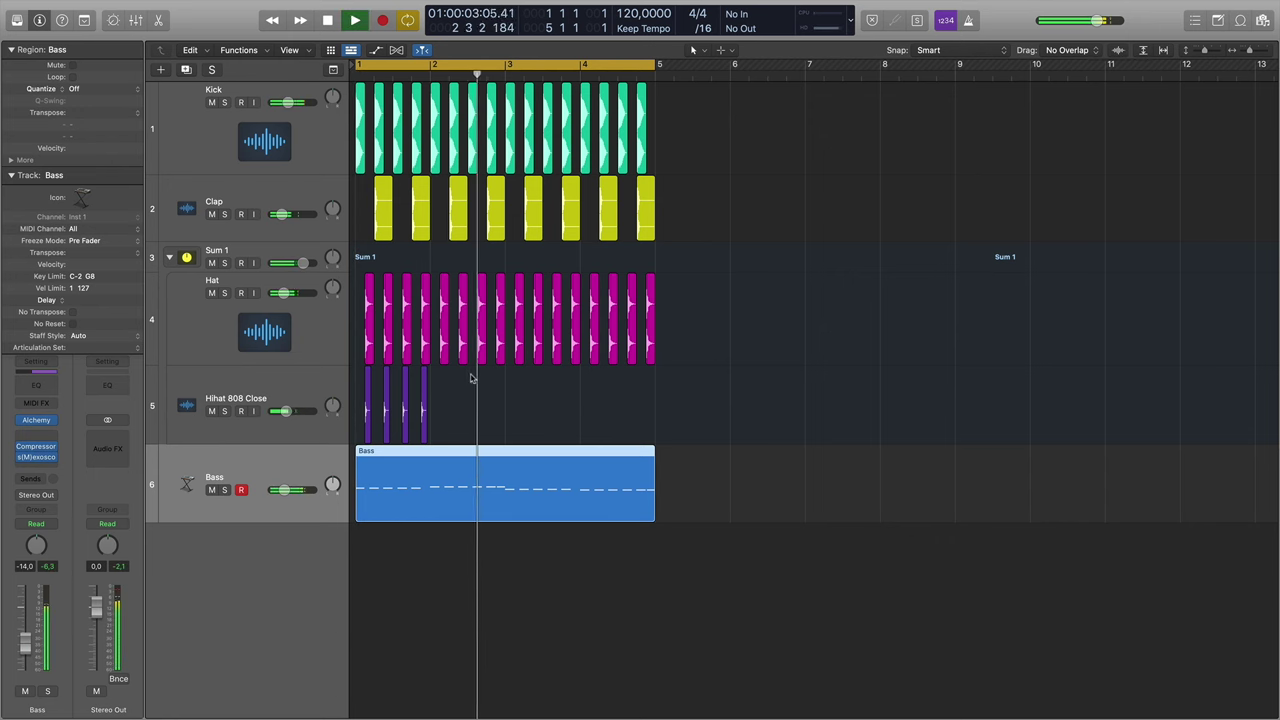
key(space)
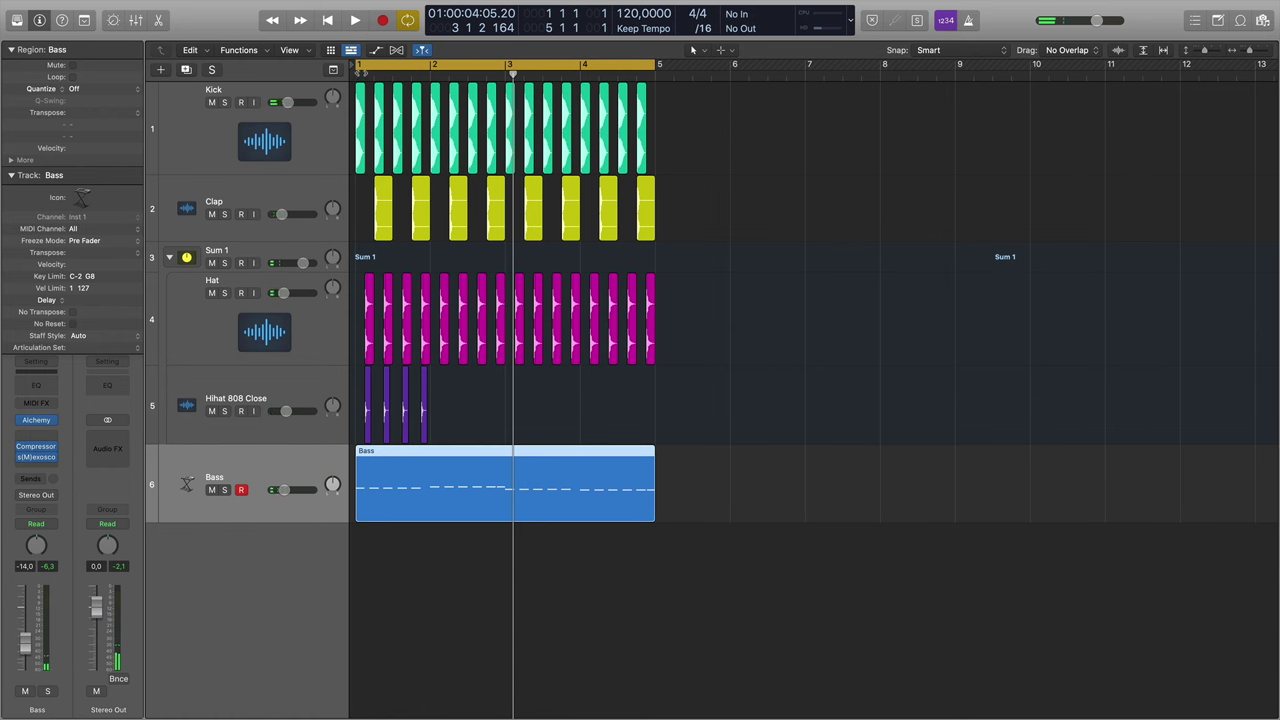
click(357, 74)
Step: Select the four Hihat 808 Close regions in bar 1, examine them under the Hat hits, and deselect them
drag(460, 407, 369, 408)
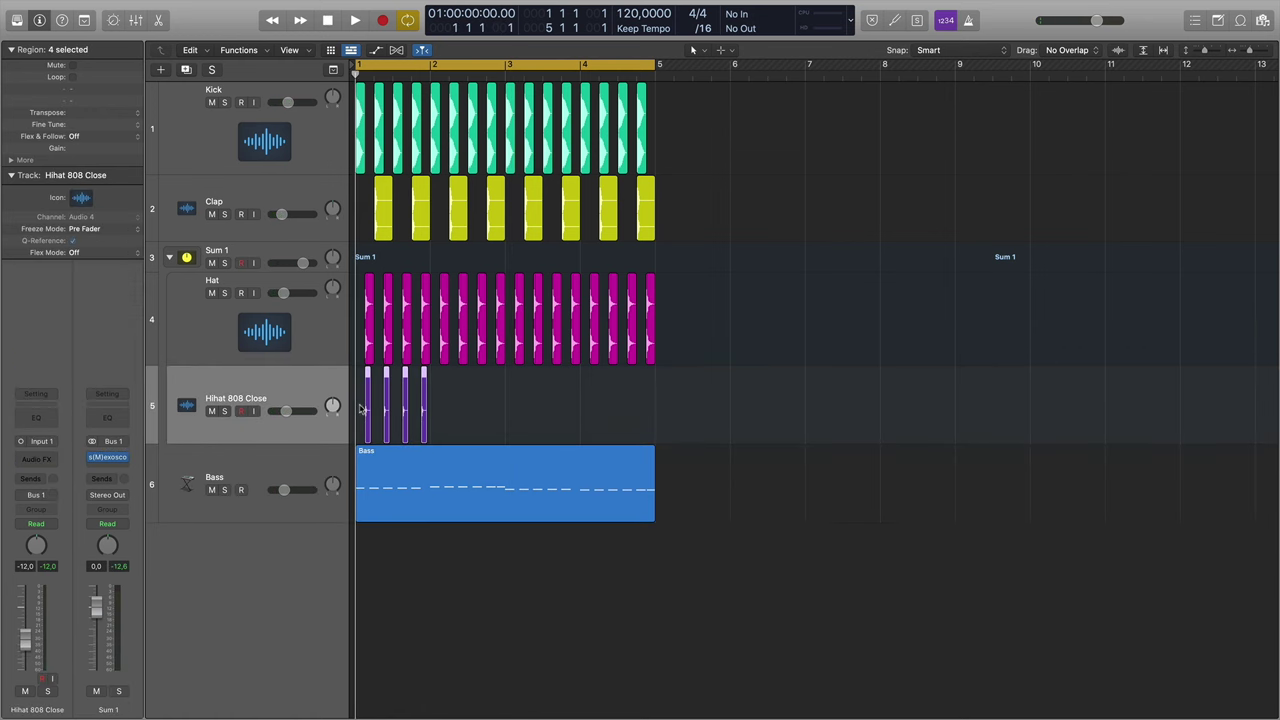
key(super+Right)
key(super+Right)
key(super+Right)
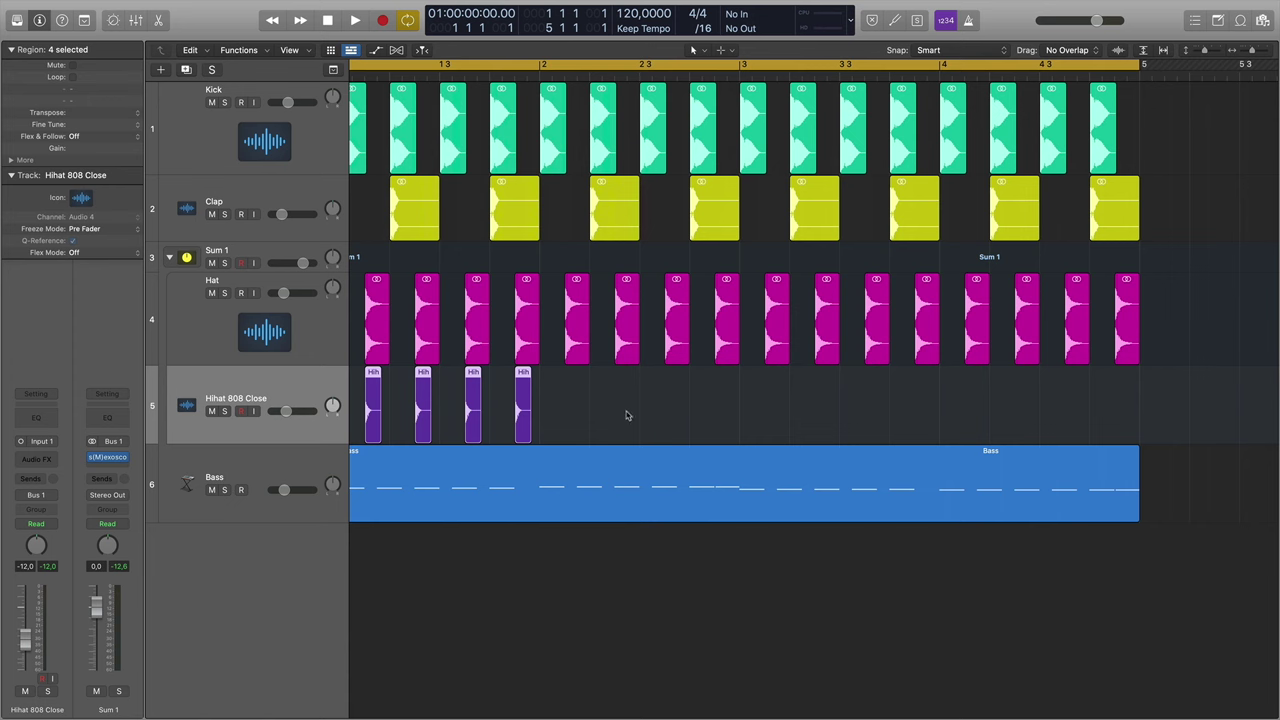
scroll(626, 419, left, 1)
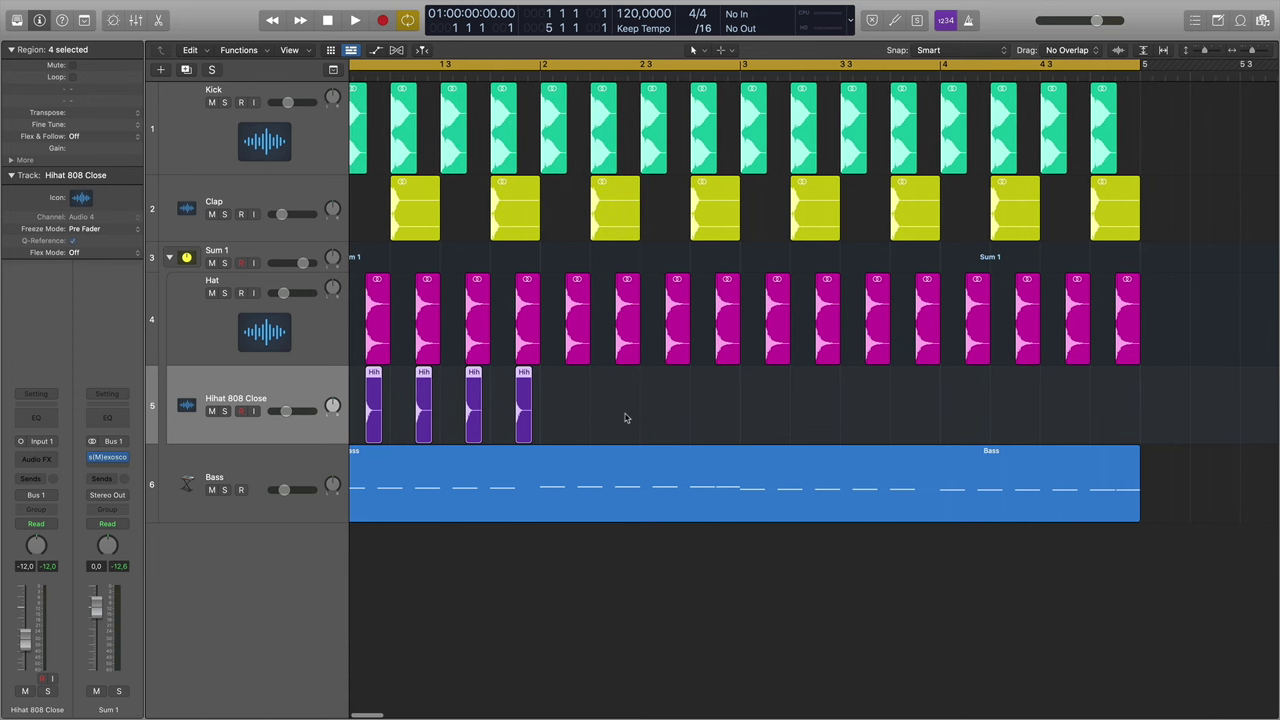
scroll(625, 418, left, 2)
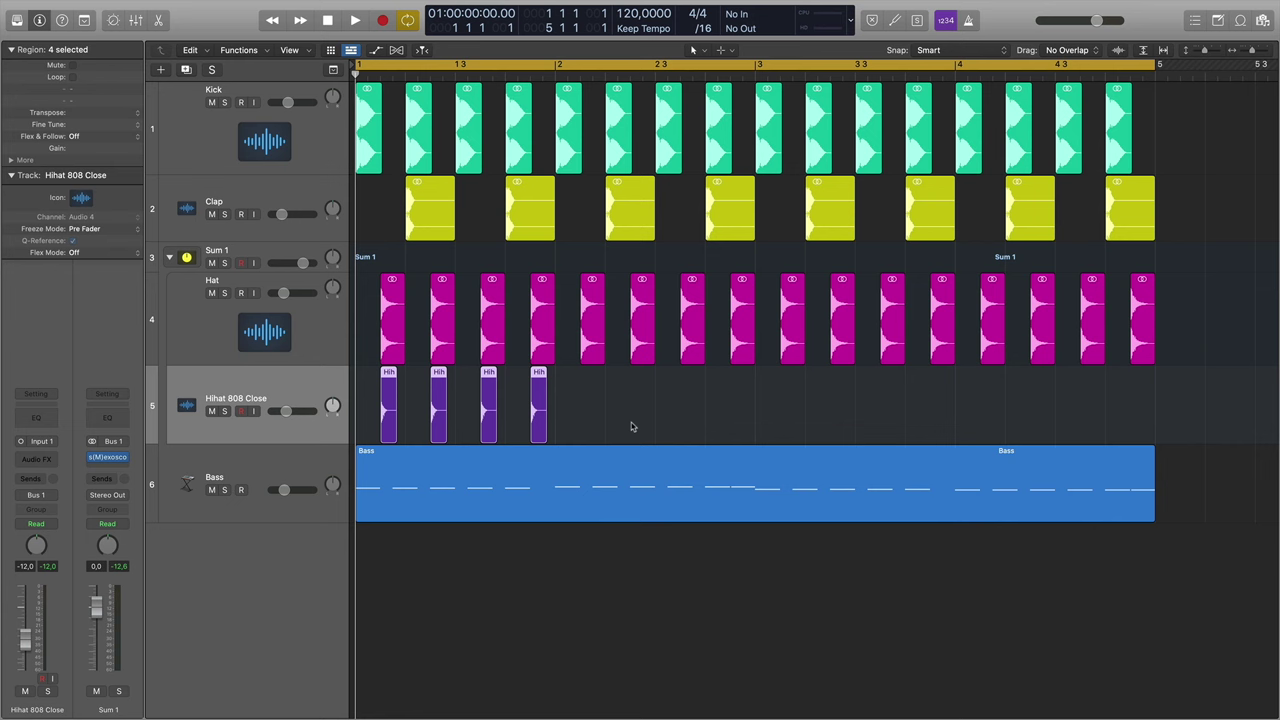
click(630, 426)
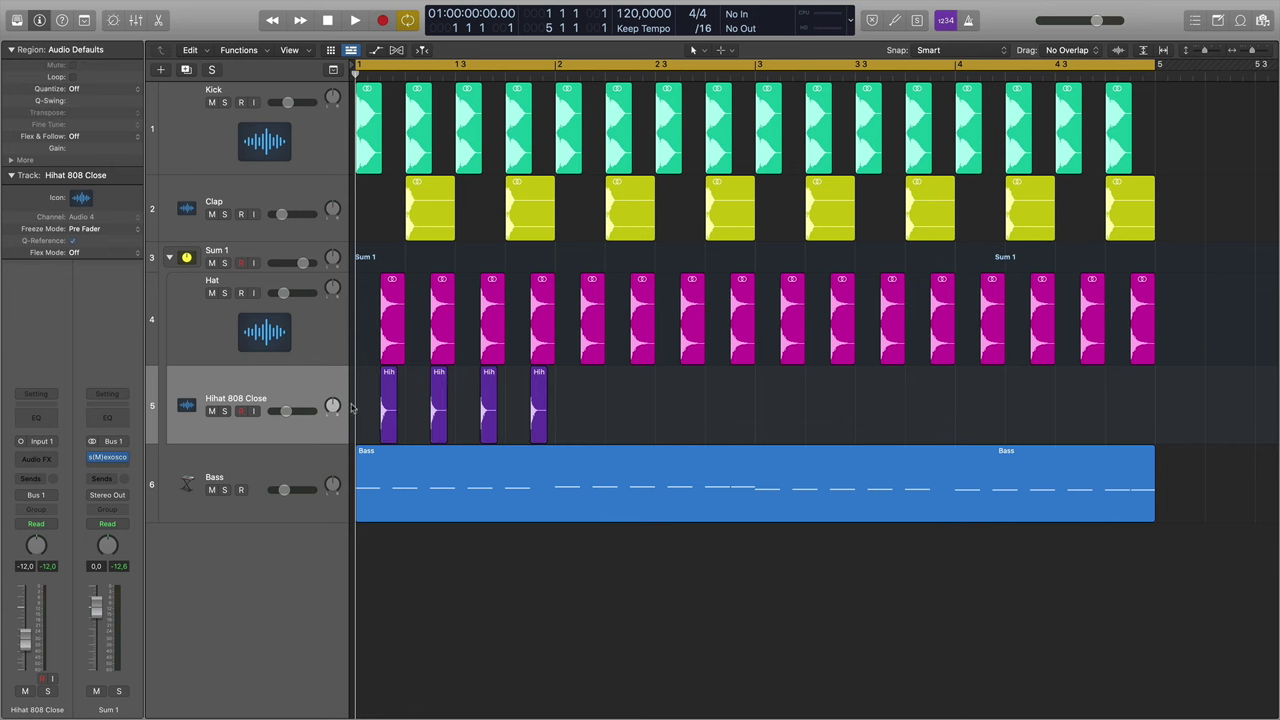
Step: Try the Hihat 808 Close track volume at 0.0 dB, and bring it back to -12.0 dB
click(287, 413)
click(289, 412)
drag(289, 412, 302, 412)
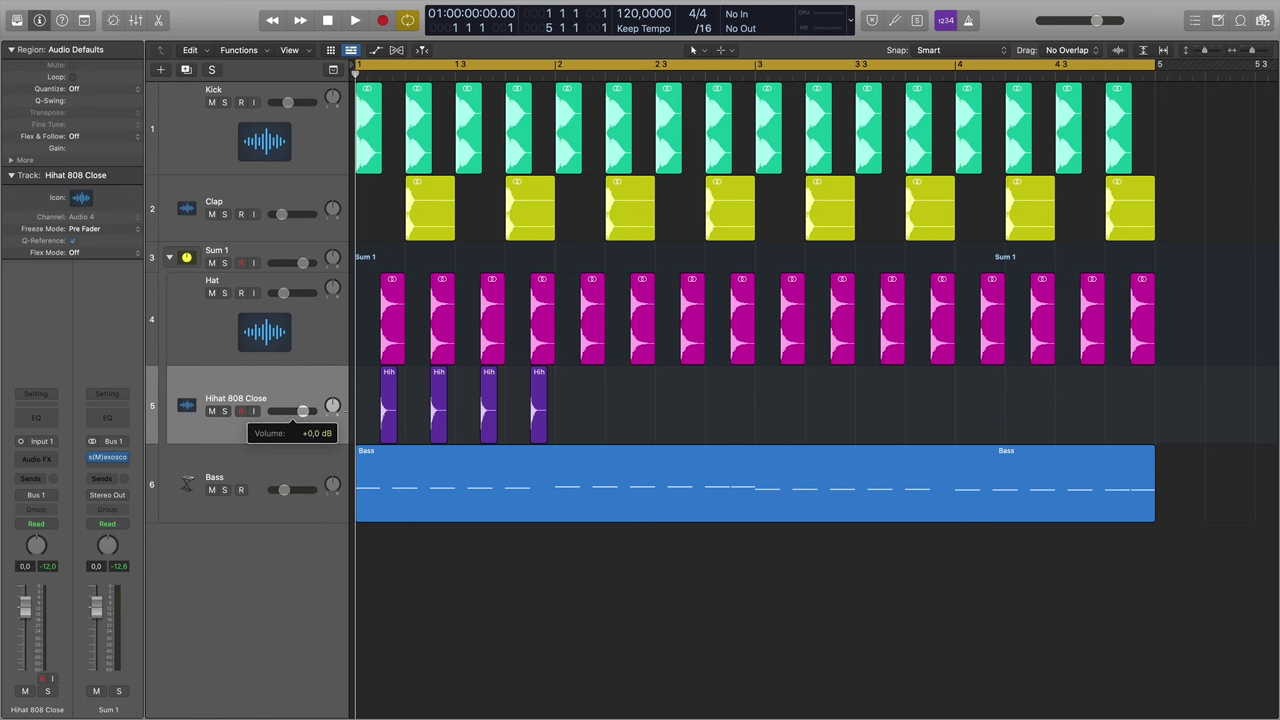
drag(302, 412, 285, 412)
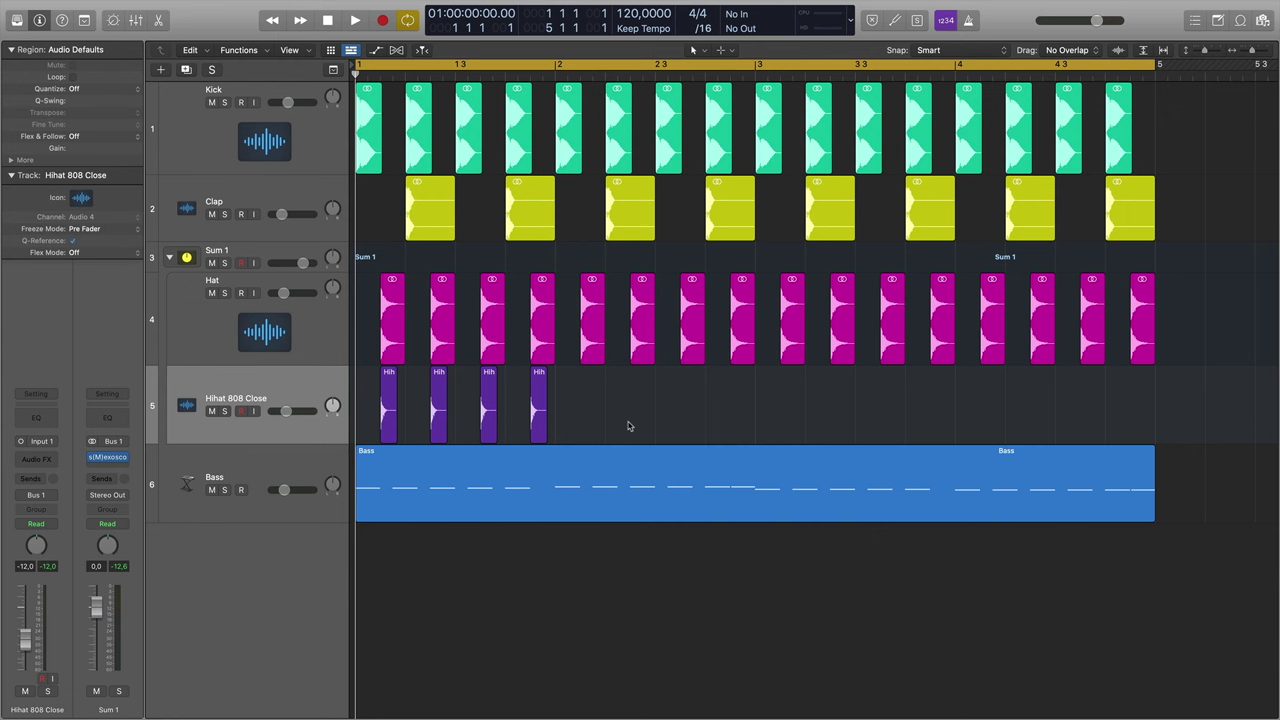
Step: Open the Bass track's Alchemy instrument and Compressor to review their settings, closing each one again
click(294, 462)
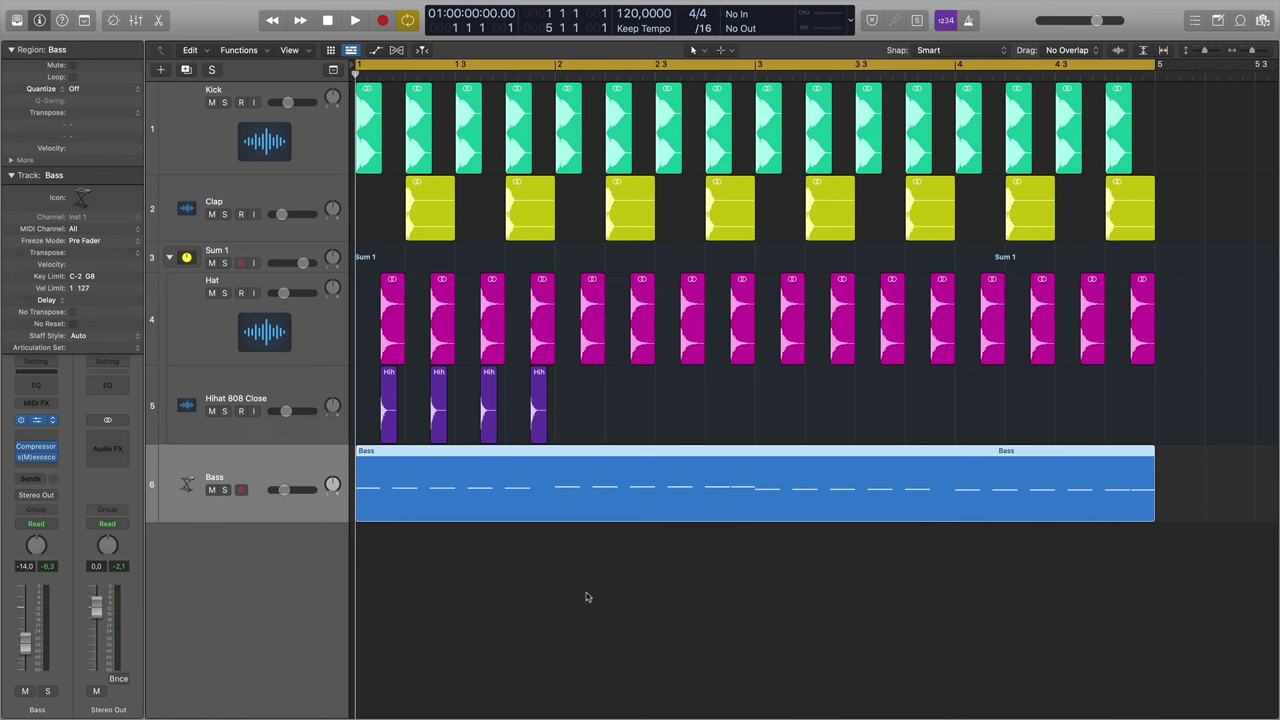
key(v)
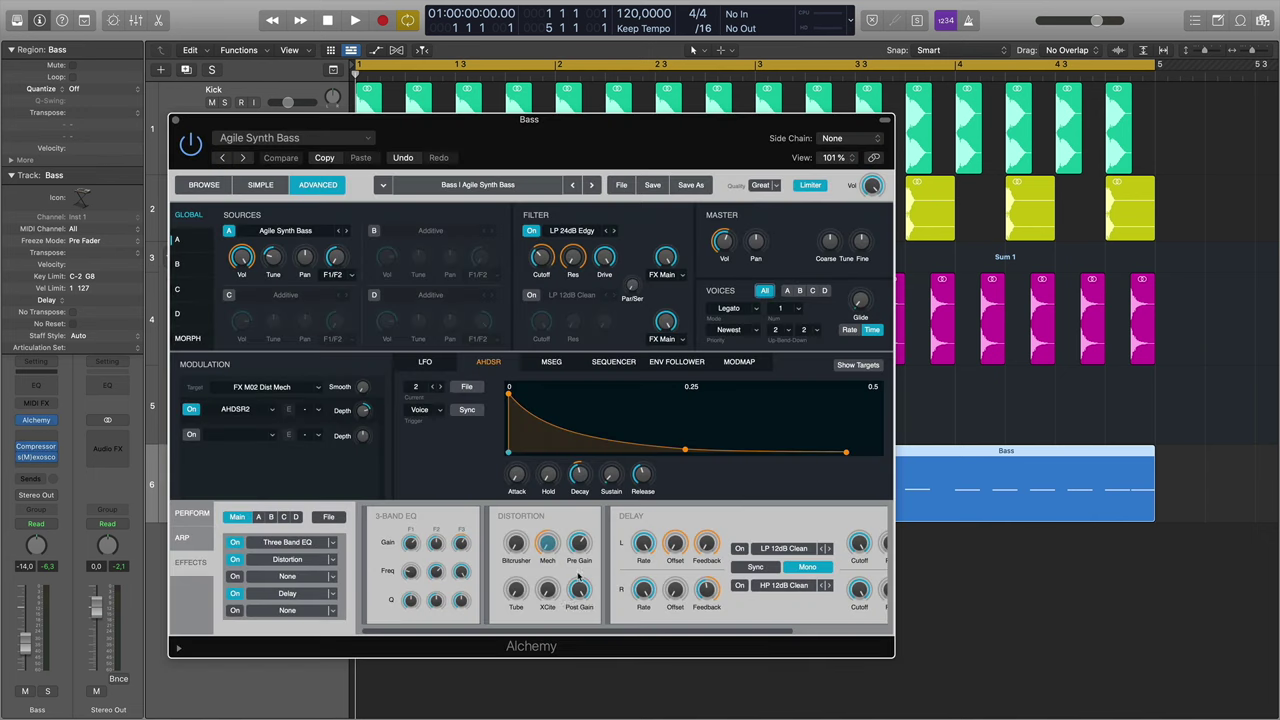
click(176, 121)
click(312, 390)
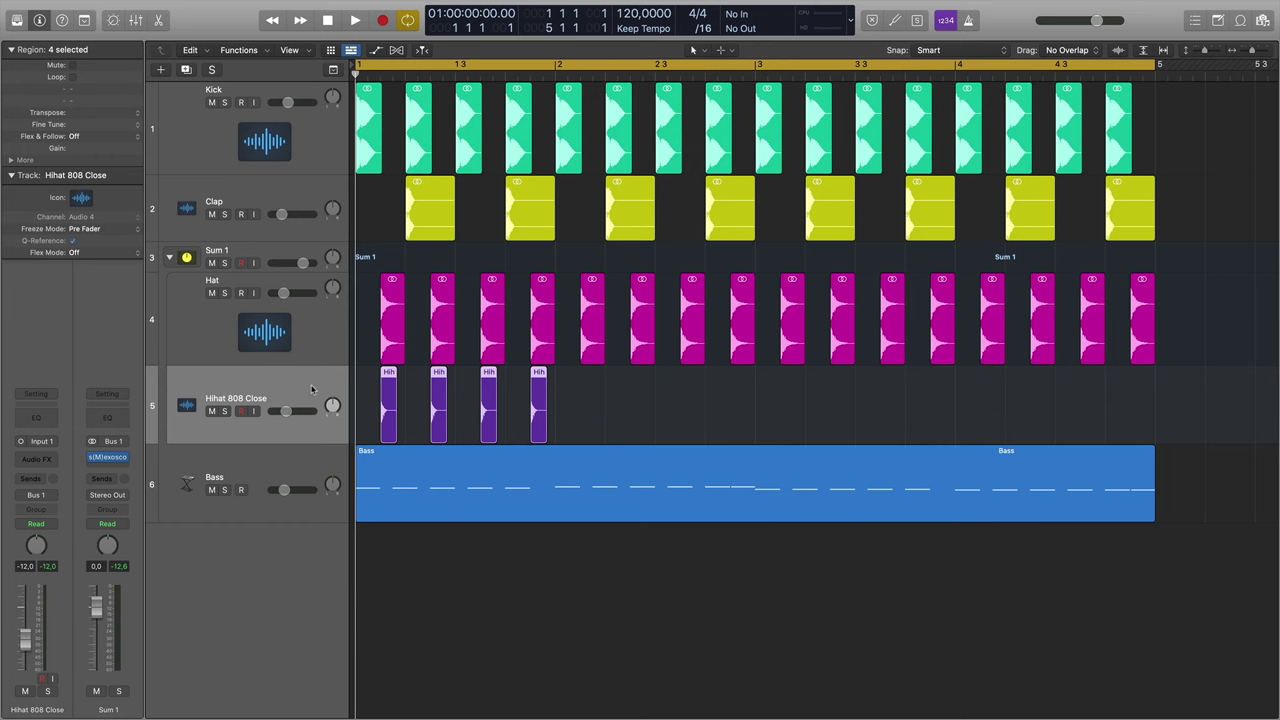
click(311, 464)
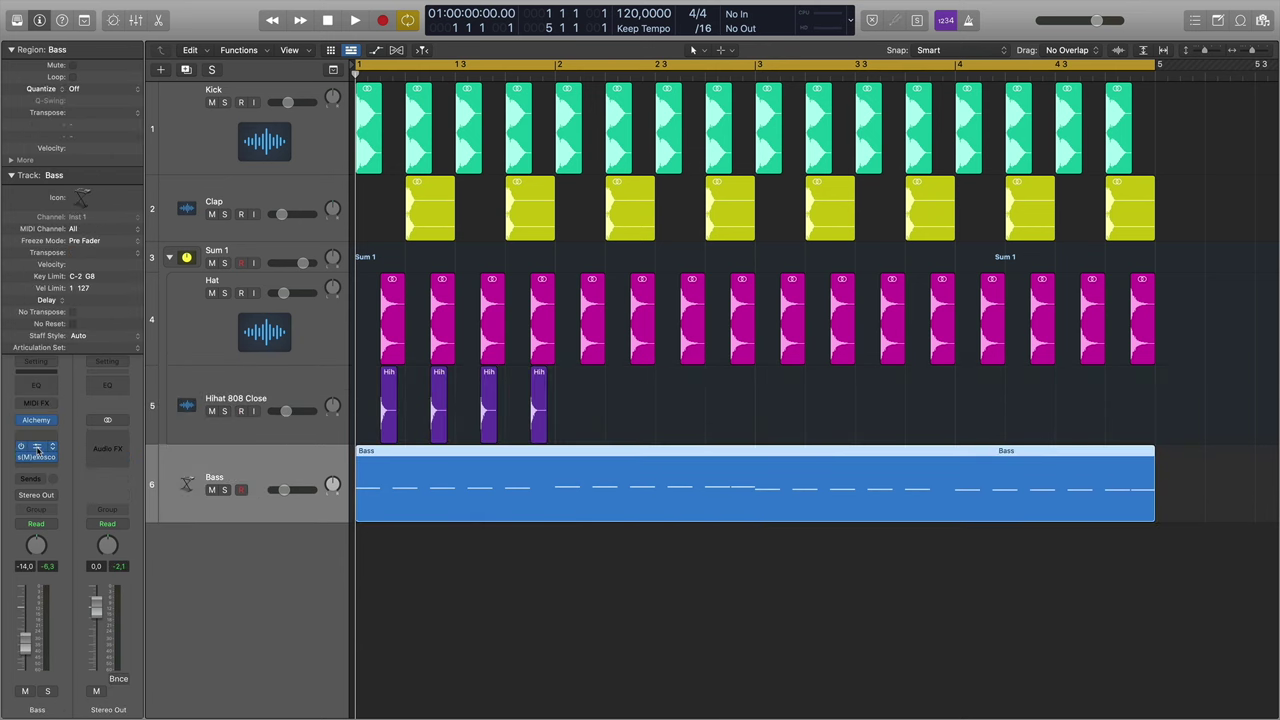
click(36, 454)
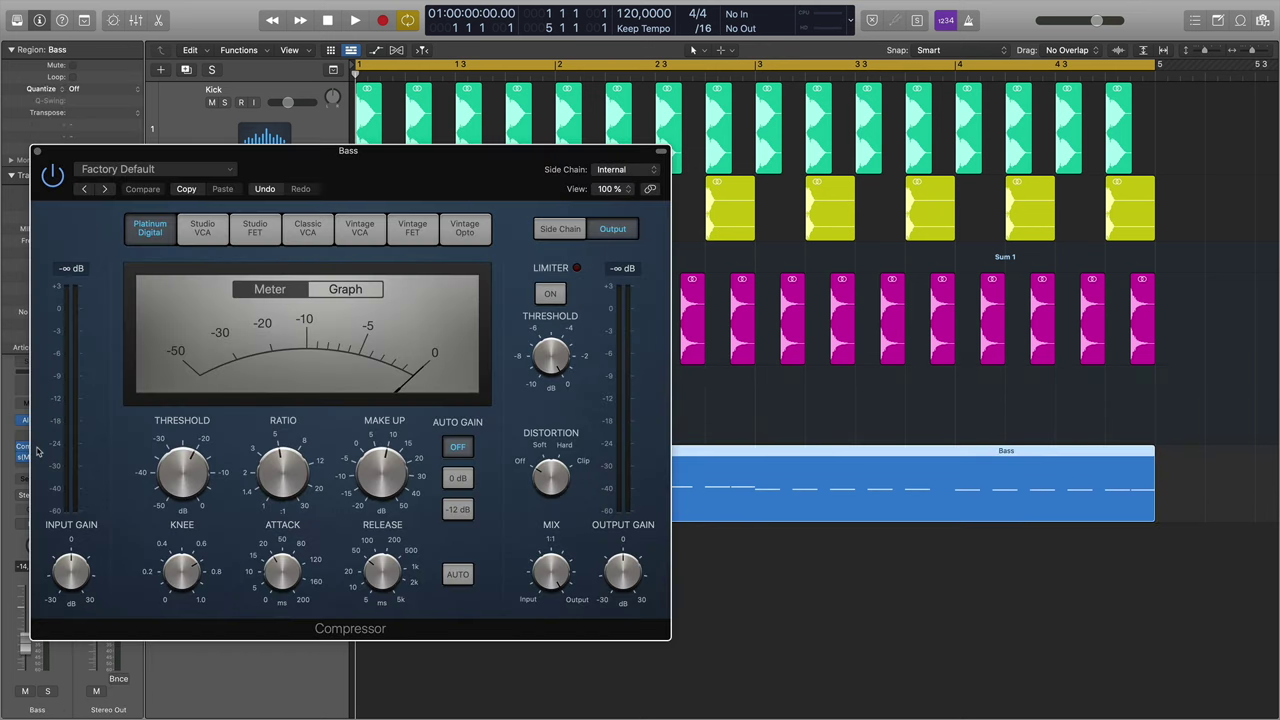
click(37, 154)
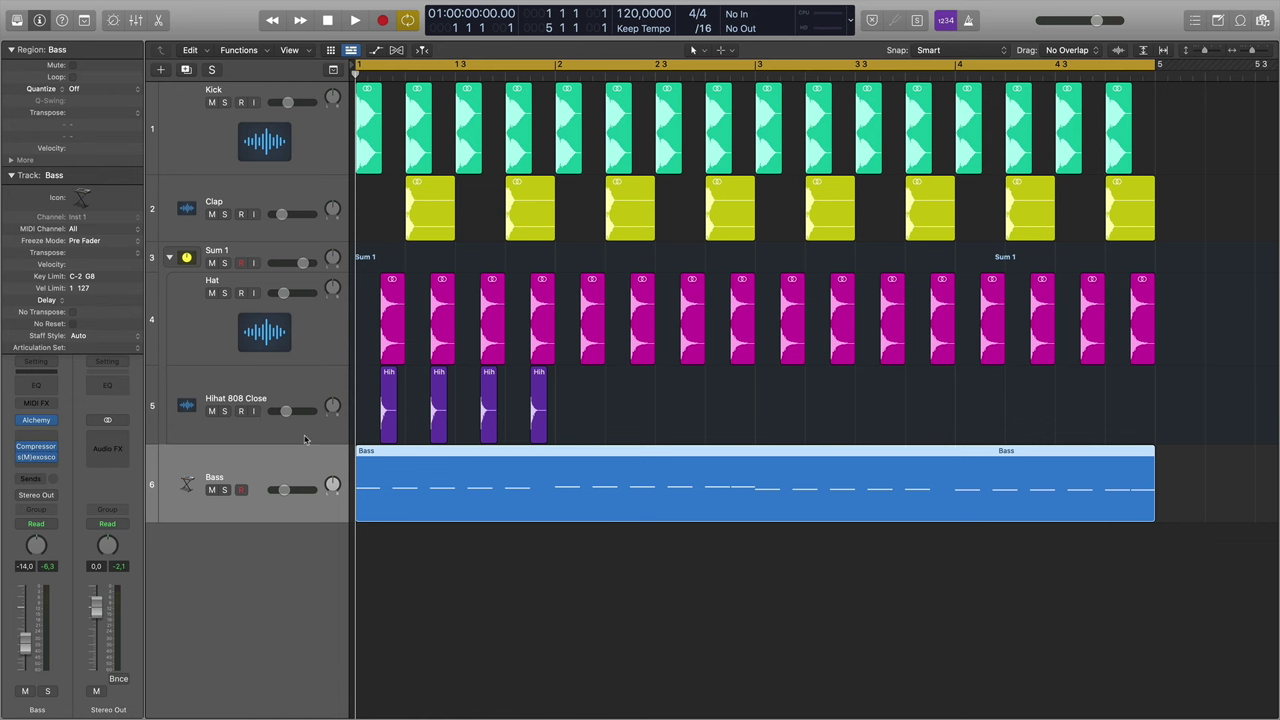